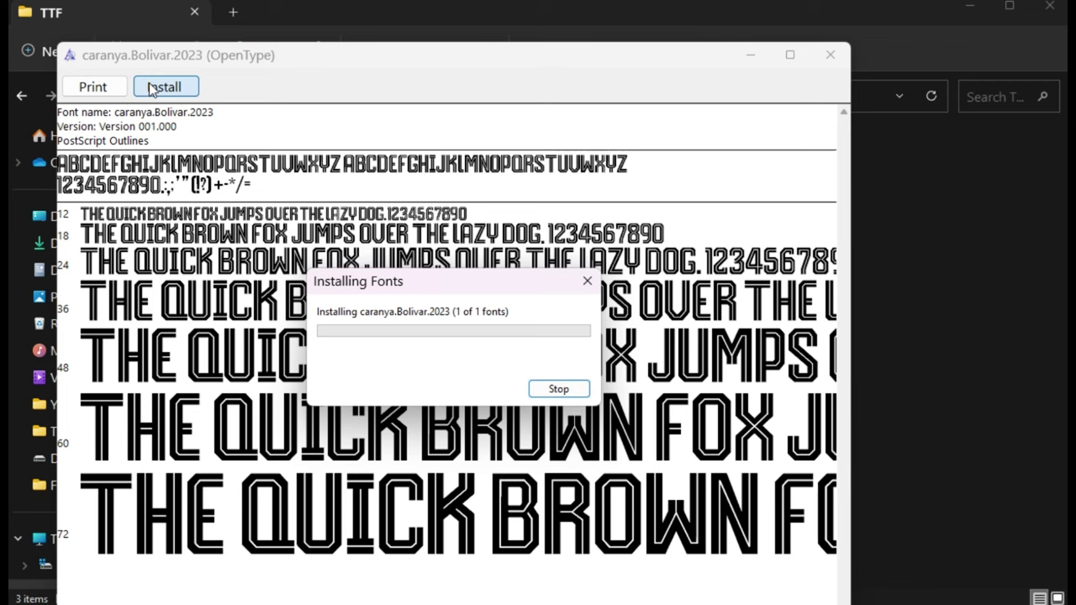
Step: Close the font preview window and enlarge the CARANYA text to about 406.5 by 91.8 mm
click(831, 56)
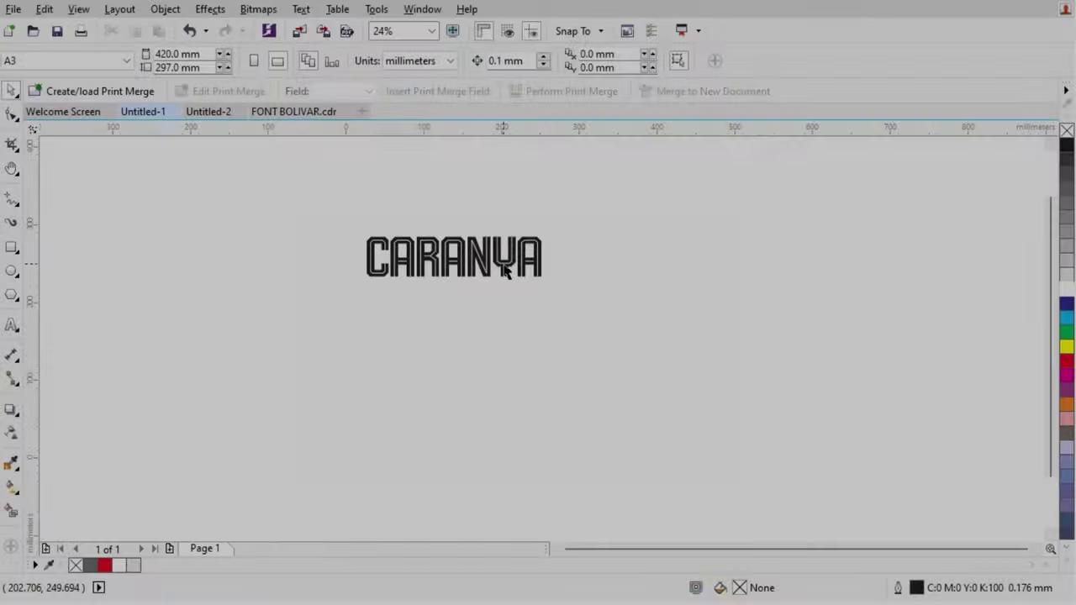
drag(504, 264, 605, 246)
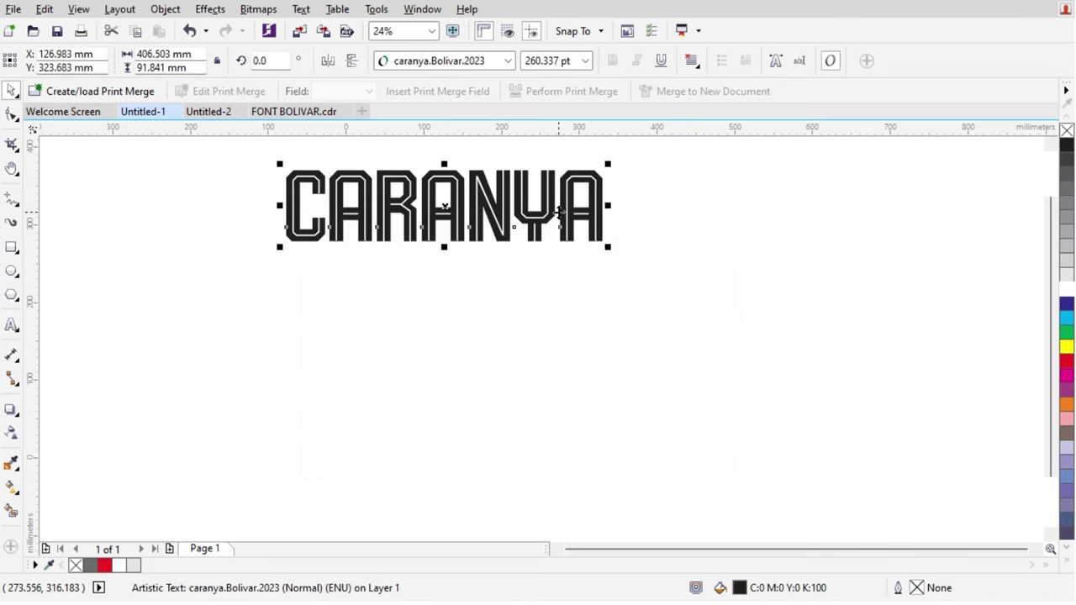
Step: Duplicate the CARANYA text directly below the original and replace the copy's wording with 123456789
drag(570, 211, 572, 305)
right_click(572, 305)
double_click(574, 284)
key(ctrl+a)
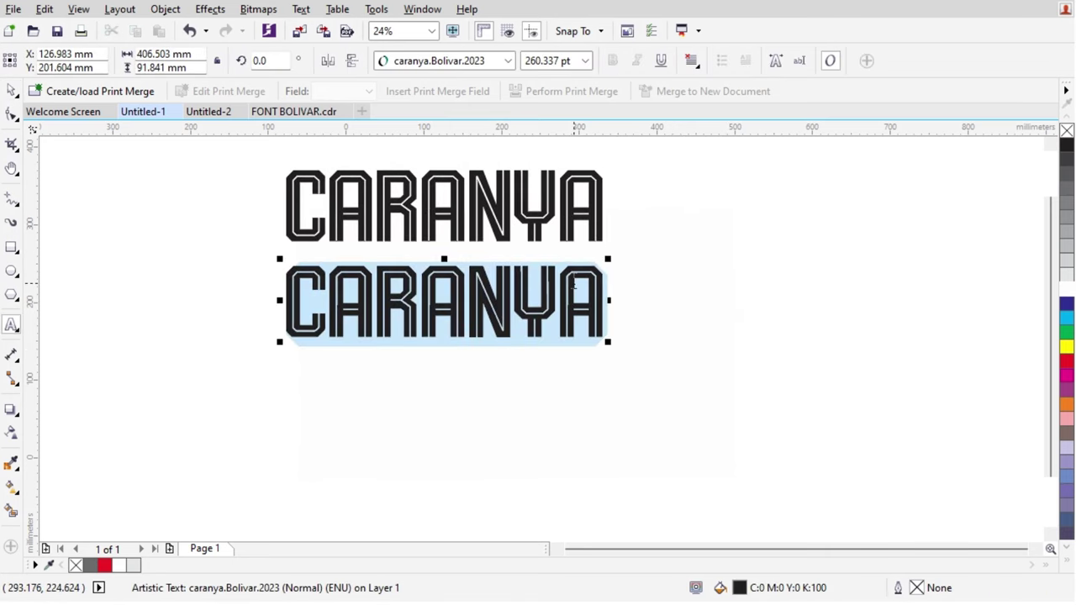
text(123456789)
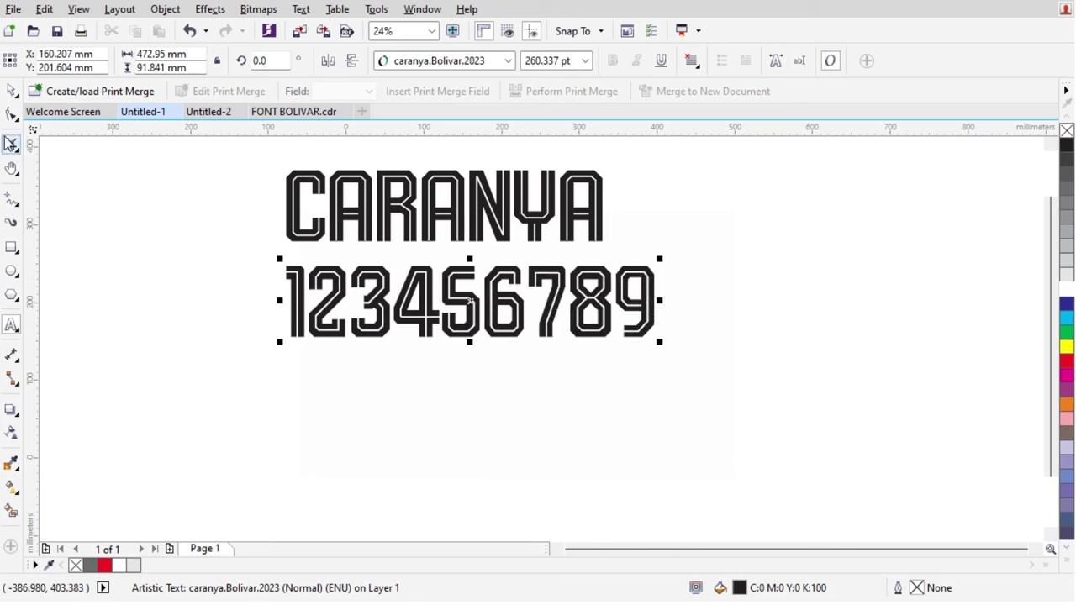
click(11, 90)
click(80, 398)
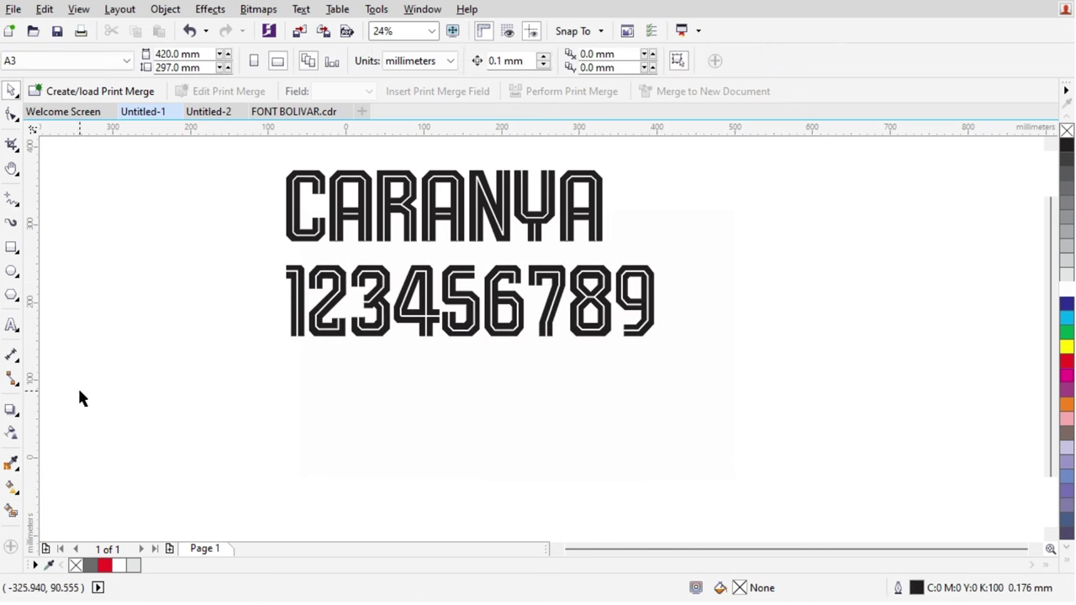
Step: Examine the numerals 1 to 9 up close, checking their outer shapes and inner white lines
key(z)
click(319, 281)
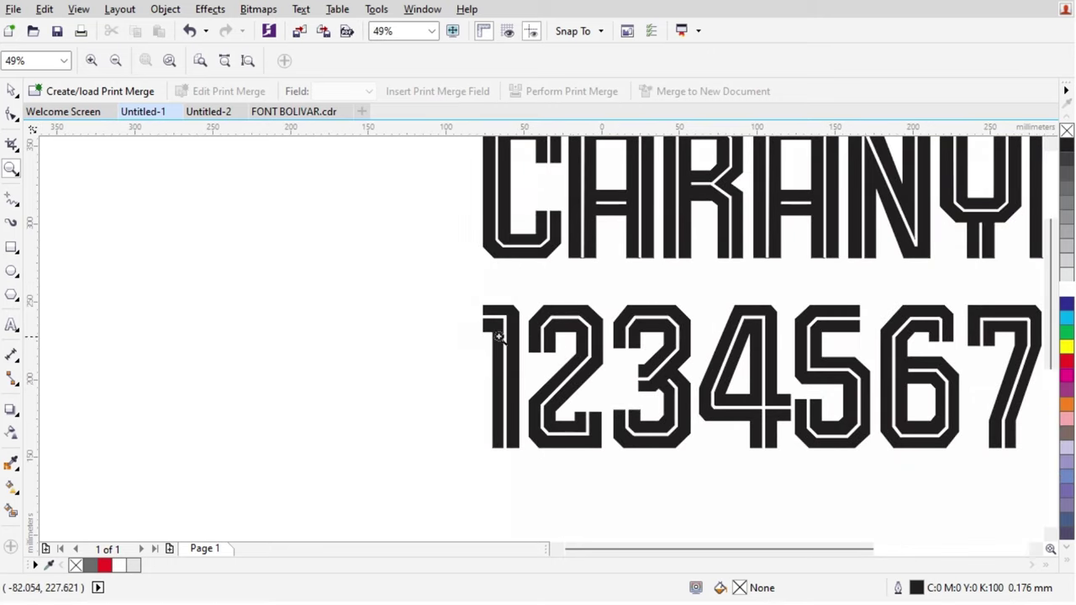
click(580, 353)
click(498, 359)
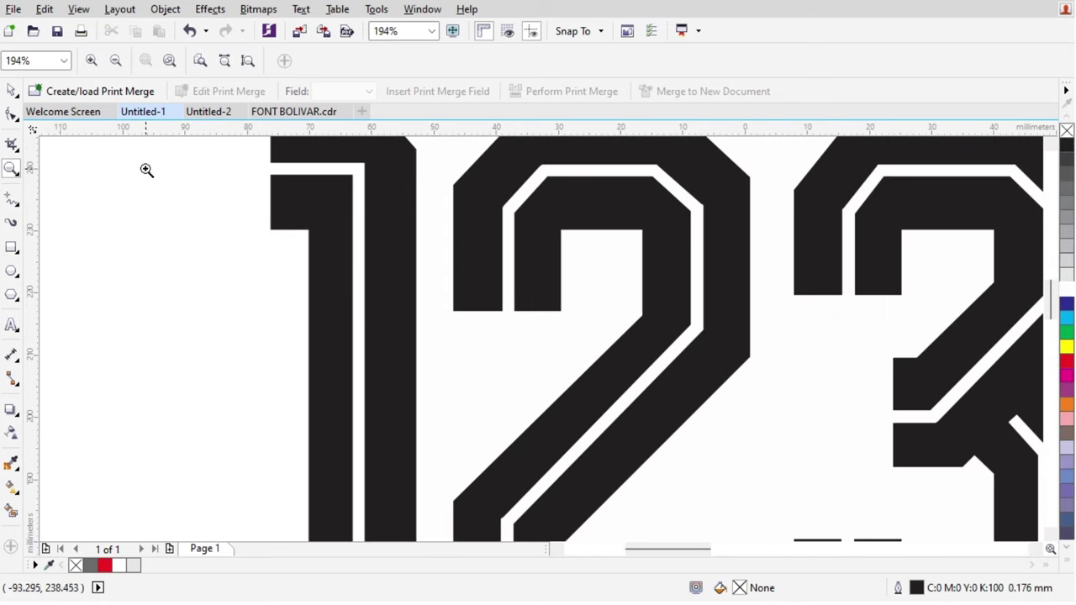
click(11, 90)
key(h)
drag(387, 314, 382, 360)
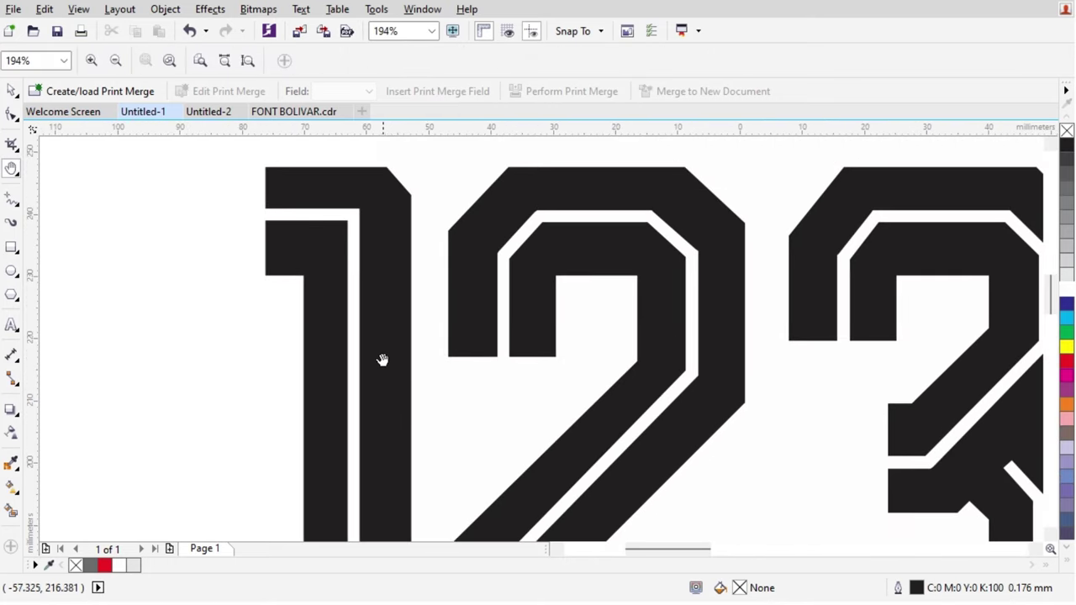
scroll(604, 330, right, 4)
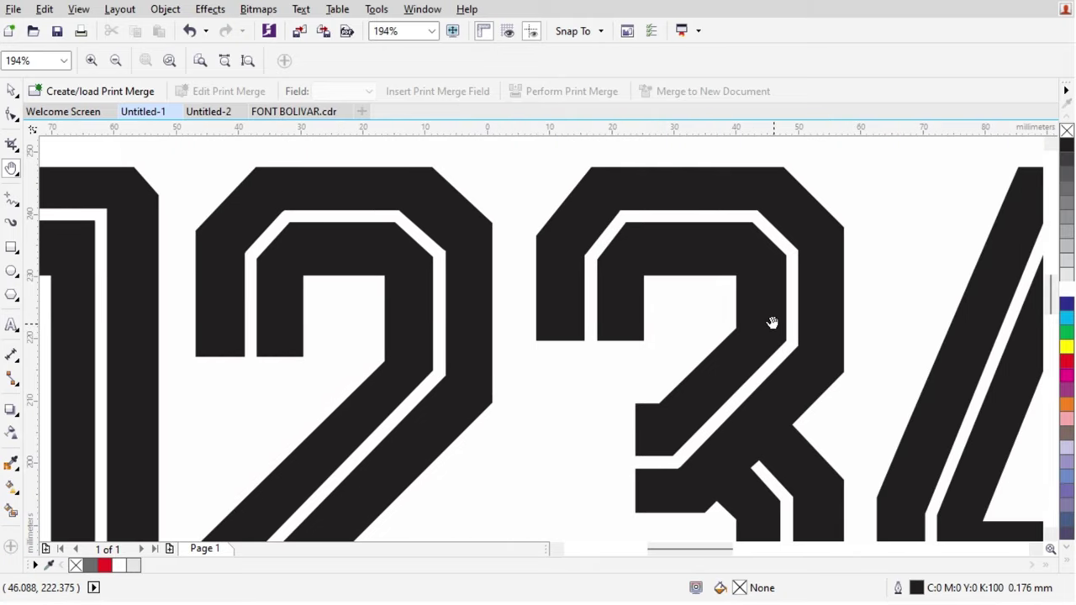
scroll(782, 318, right, 4)
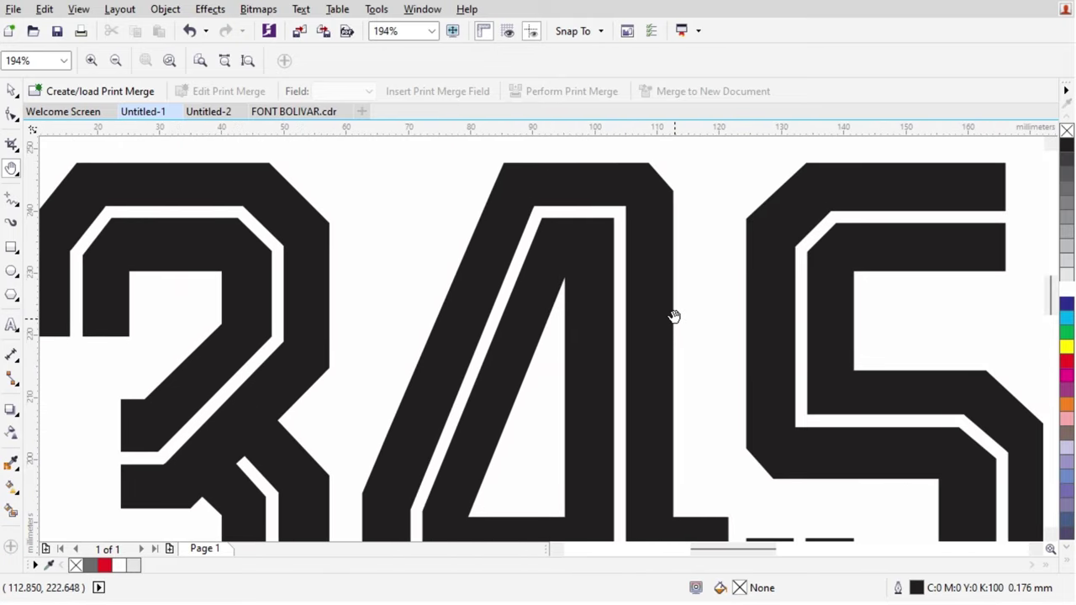
scroll(674, 298, down, 1)
scroll(675, 286, right, 4)
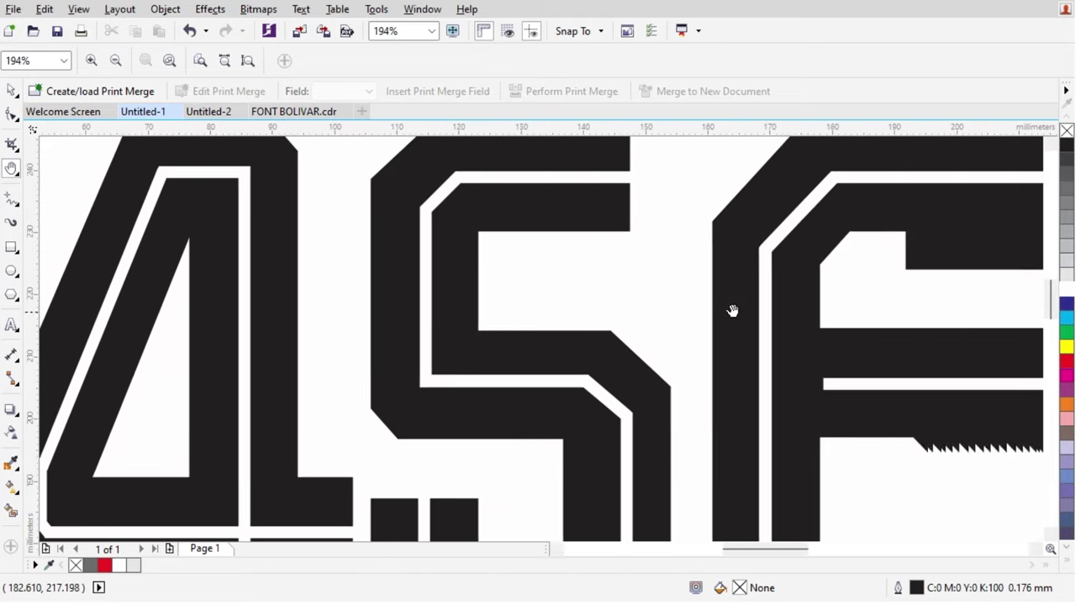
scroll(744, 306, right, 4)
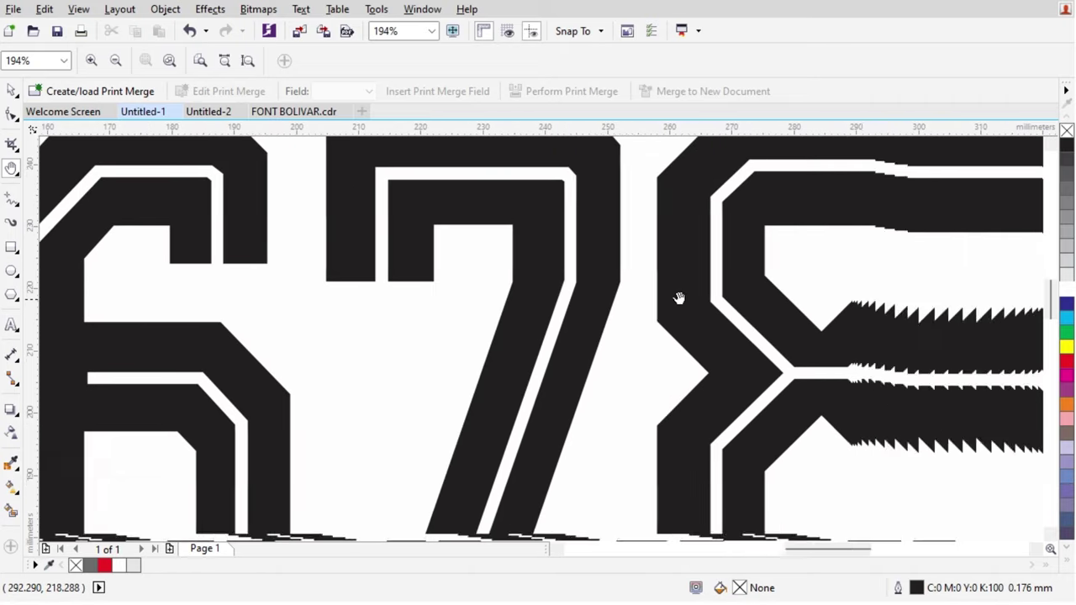
scroll(691, 296, right, 3)
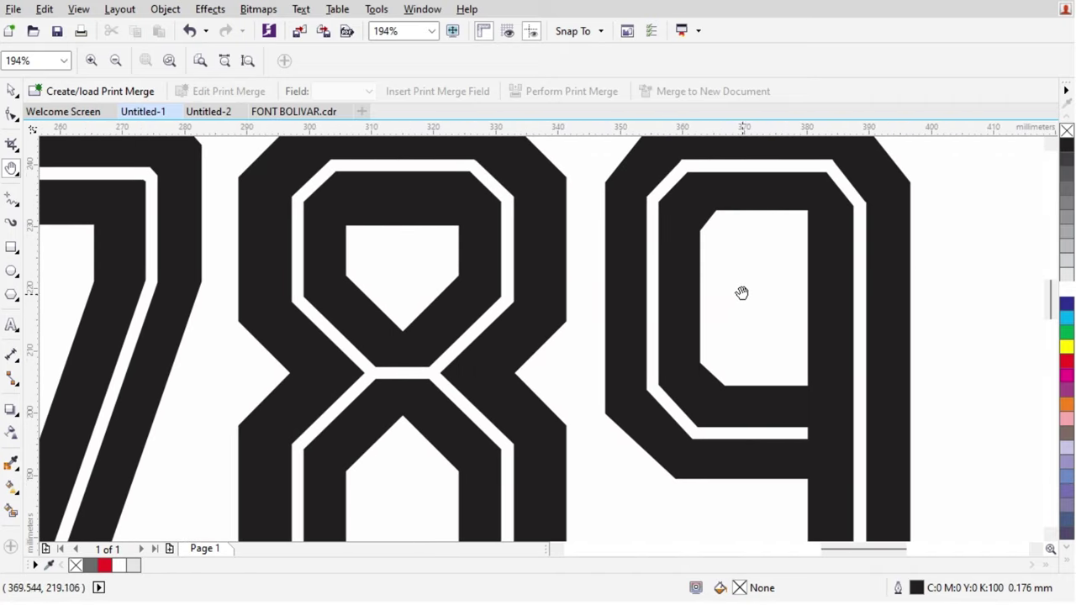
scroll(754, 378, down, 1)
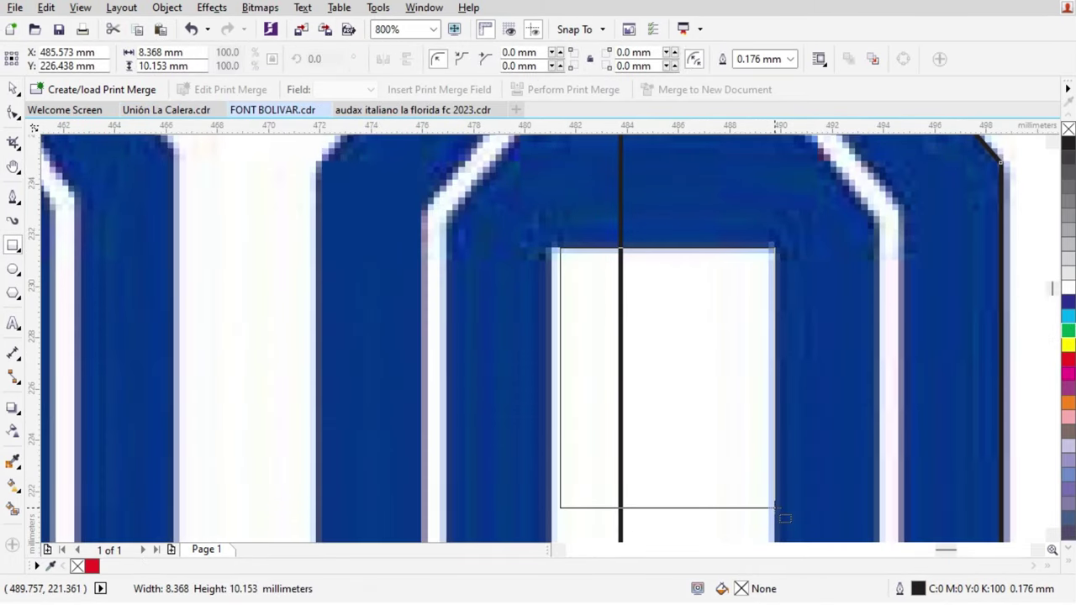
Step: Stretch the rectangle in the zero's opening to about 43 mm high, trim the right-half outline with it, and delete the rectangle
scroll(622, 322, down, 2)
key(space)
scroll(622, 322, down, 1)
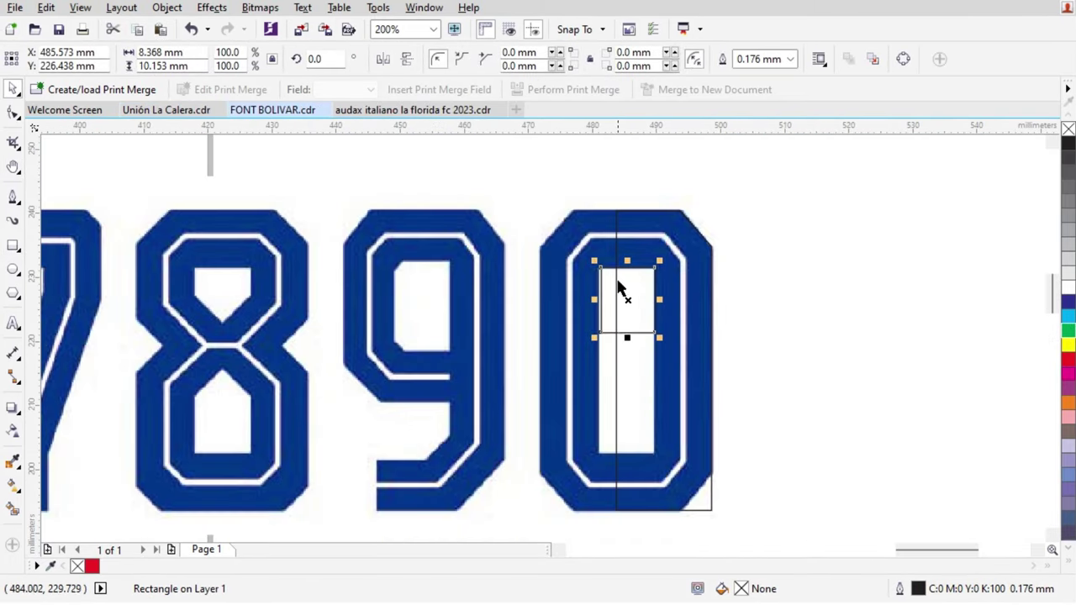
drag(627, 338, 640, 533)
shift+click(690, 388)
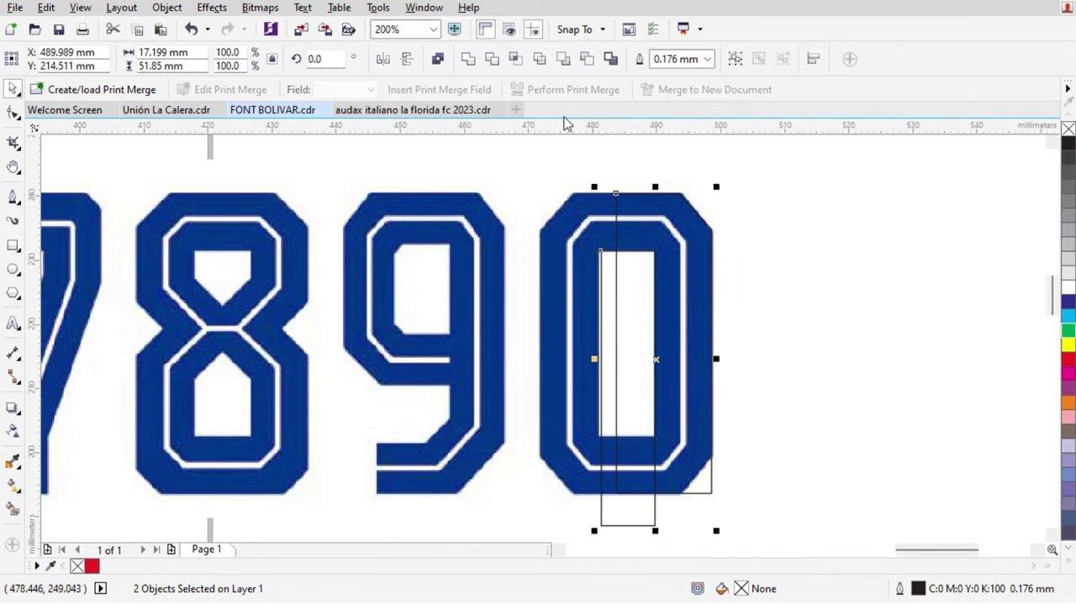
click(499, 59)
click(623, 287)
key(Delete)
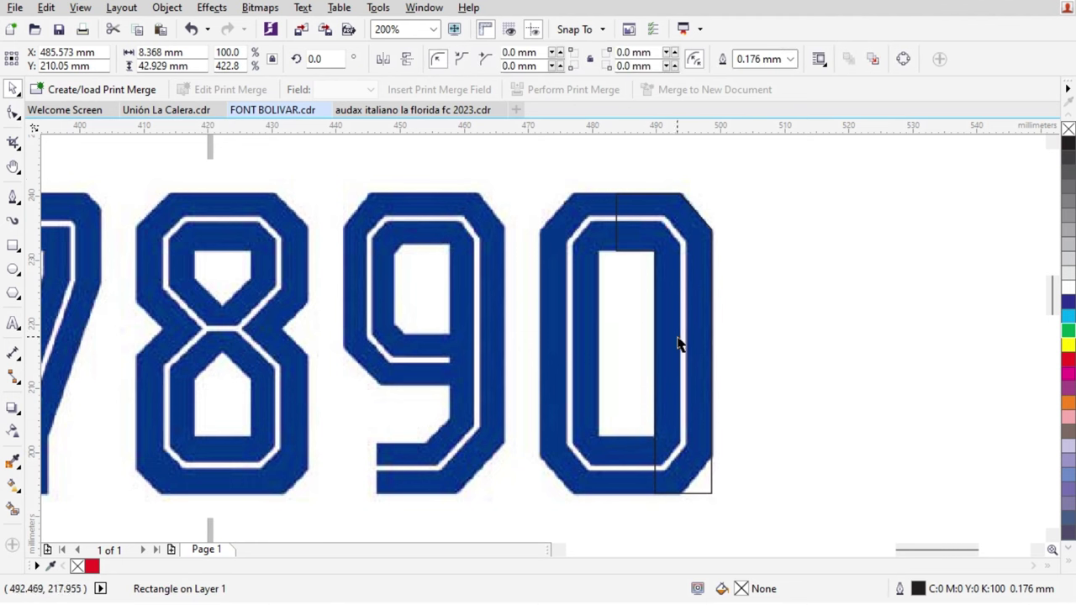
Step: Draw a rectangle across the zero's lower right half, trim the outline with it, and delete the rectangle
click(13, 245)
drag(616, 347, 802, 528)
shift+click(674, 261)
click(498, 61)
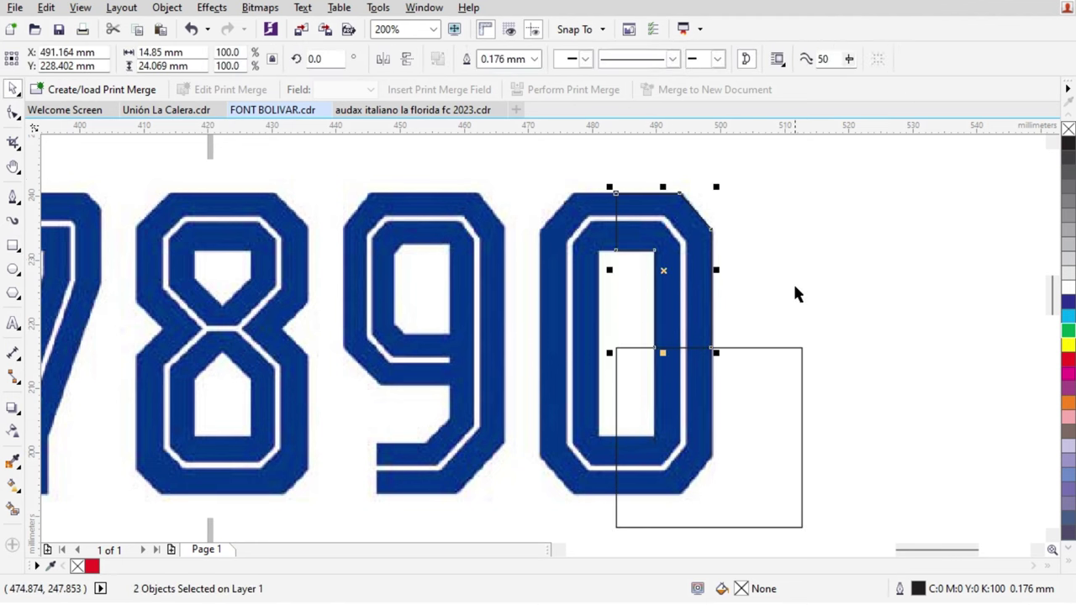
click(793, 283)
click(733, 372)
key(Delete)
Step: Copy the zero's upper-right outline piece down over the lower right and mirror the copy vertically
click(681, 413)
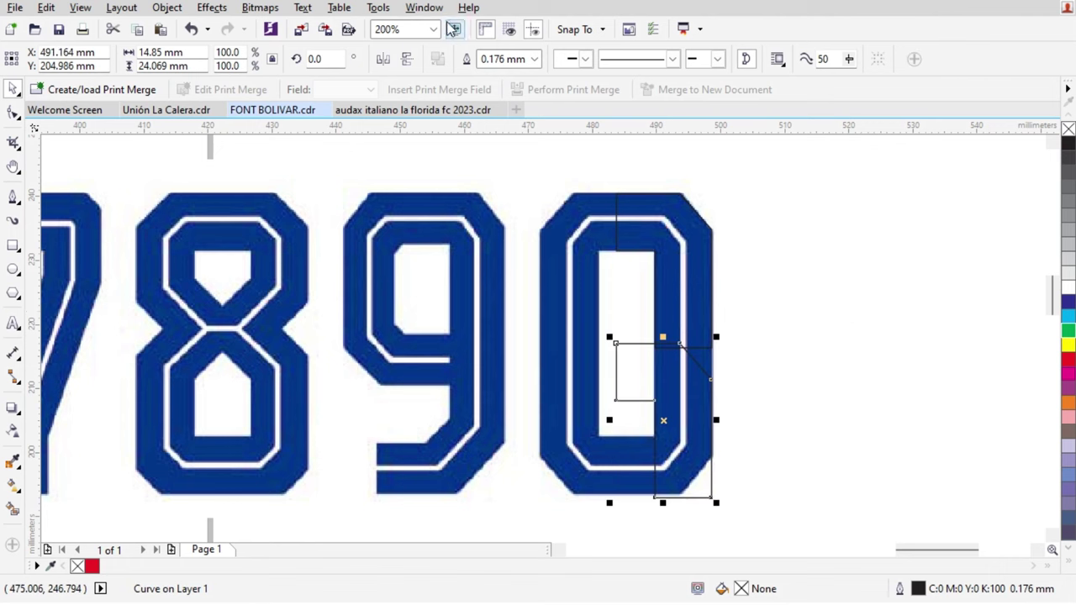
click(384, 60)
click(407, 62)
click(385, 61)
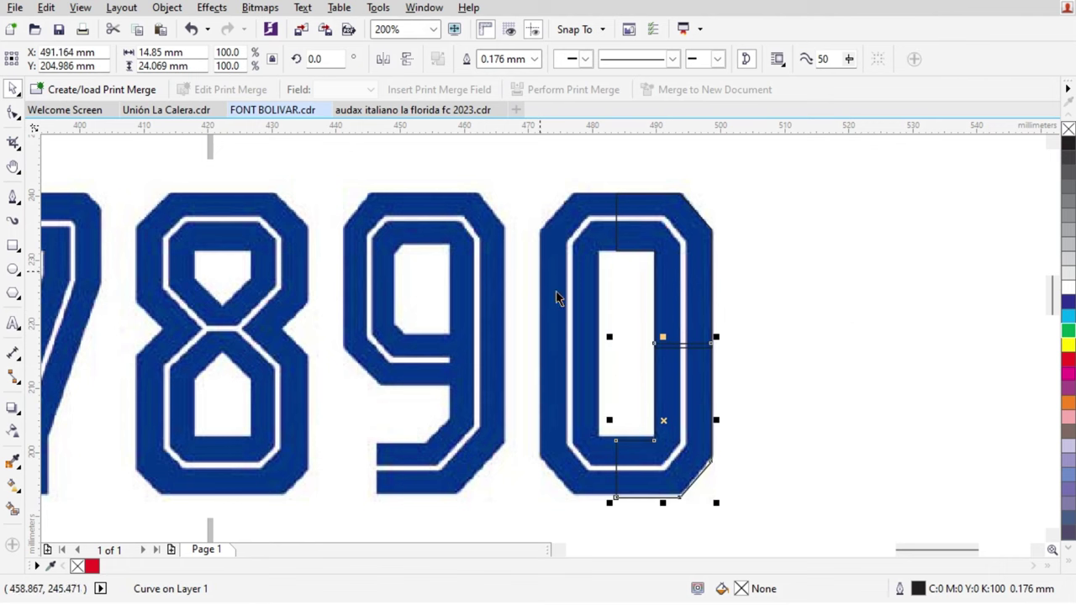
Step: Align the mirrored lower piece with the bottom edge of the zero in the reference image
scroll(648, 496, up, 1)
scroll(648, 494, up, 7)
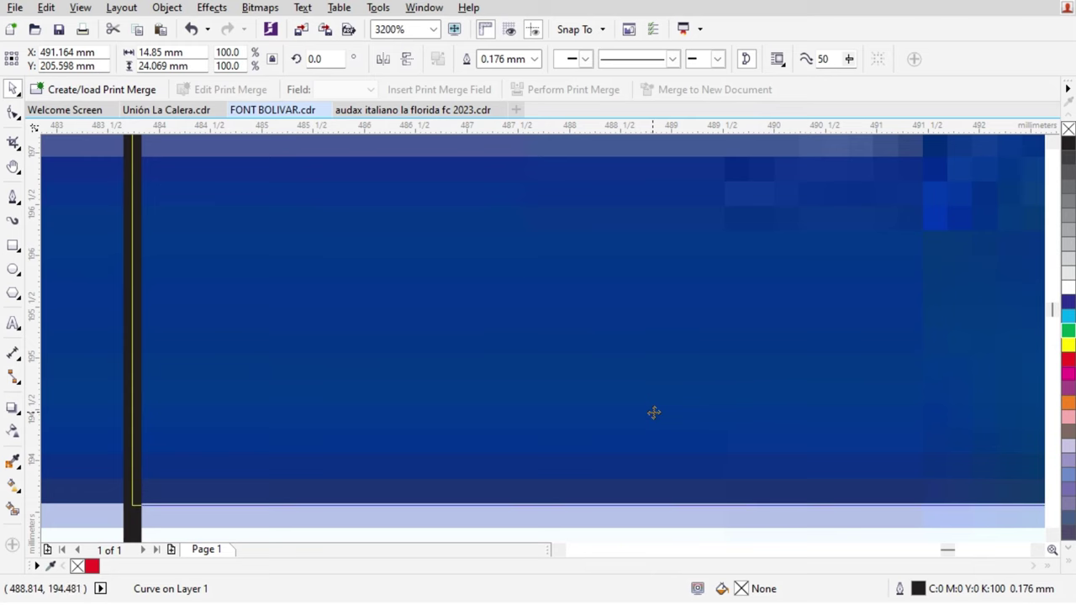
scroll(654, 413, down, 4)
scroll(555, 403, up, 4)
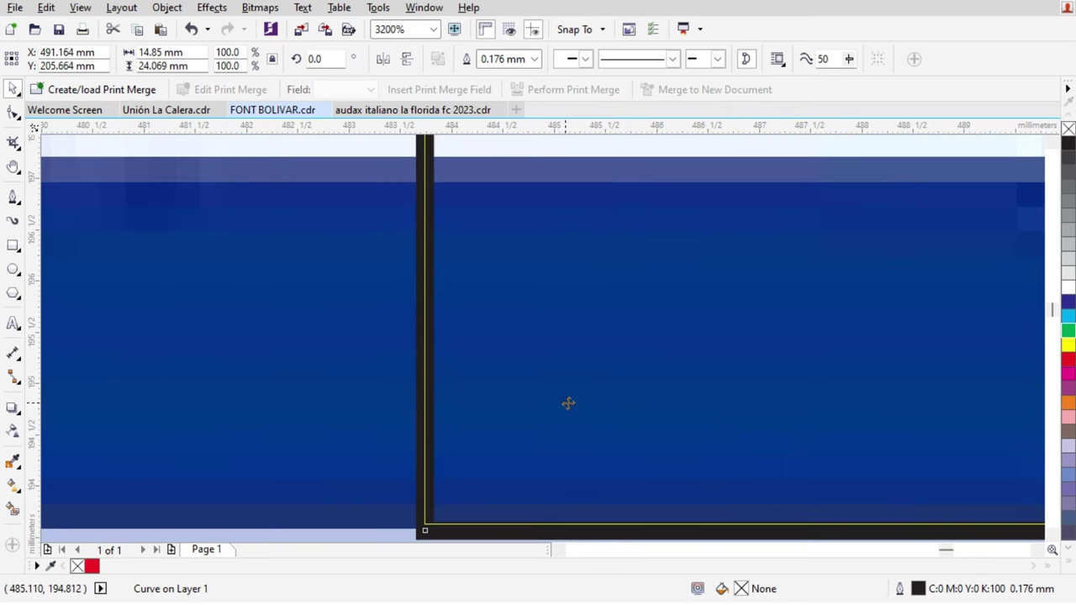
scroll(567, 411, down, 4)
scroll(648, 357, down, 6)
scroll(638, 336, up, 2)
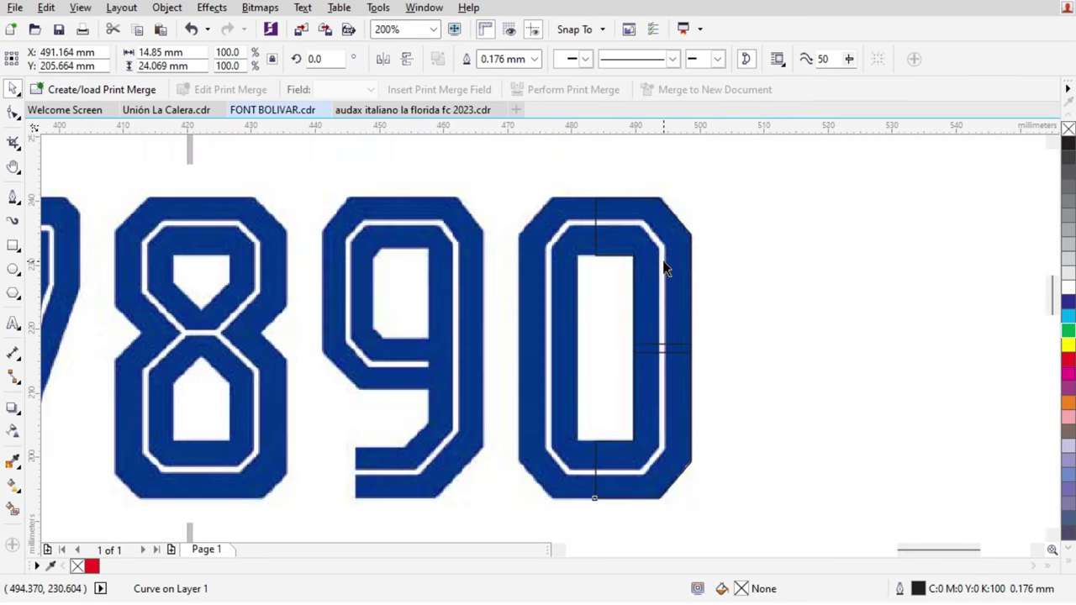
Step: Copy both right-hand outline pieces to the zero's left half, mirror them horizontally, and align them with its left edge
shift+click(595, 278)
click(392, 60)
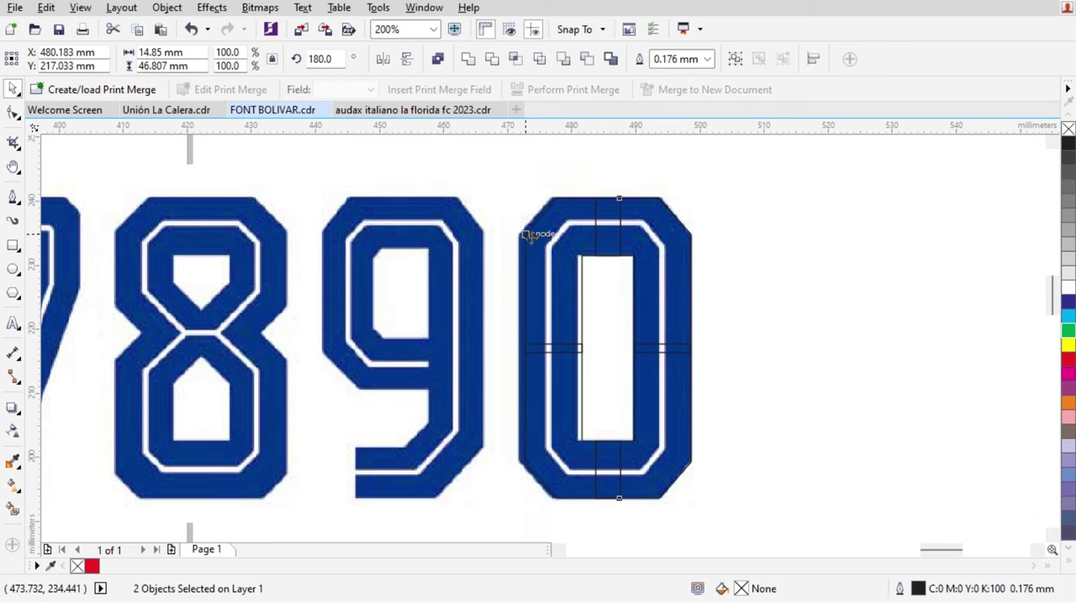
scroll(537, 237, up, 4)
drag(543, 239, 468, 244)
scroll(473, 244, down, 6)
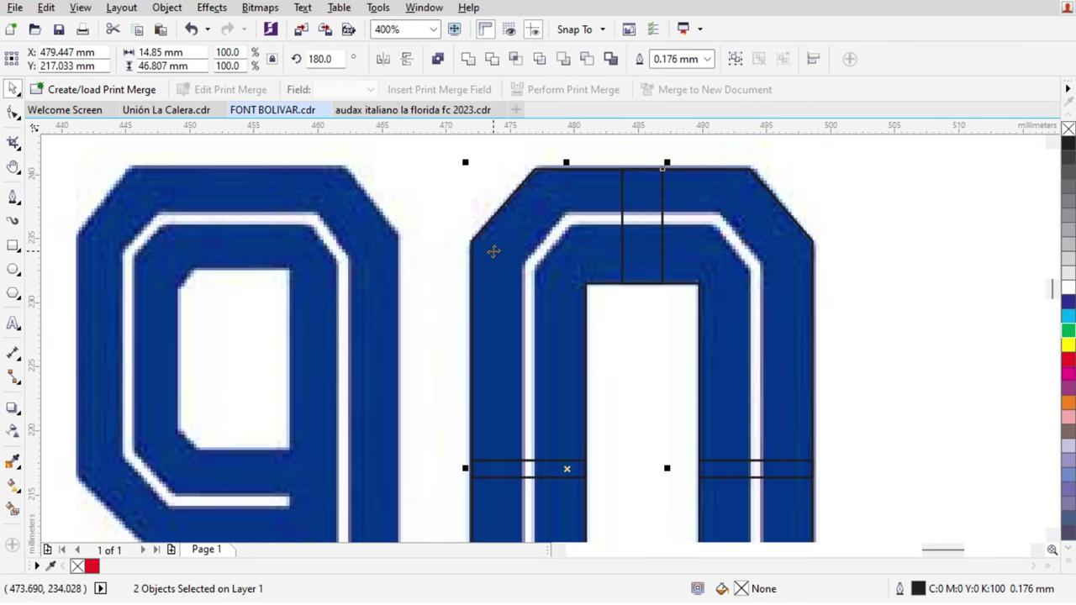
scroll(559, 169, up, 2)
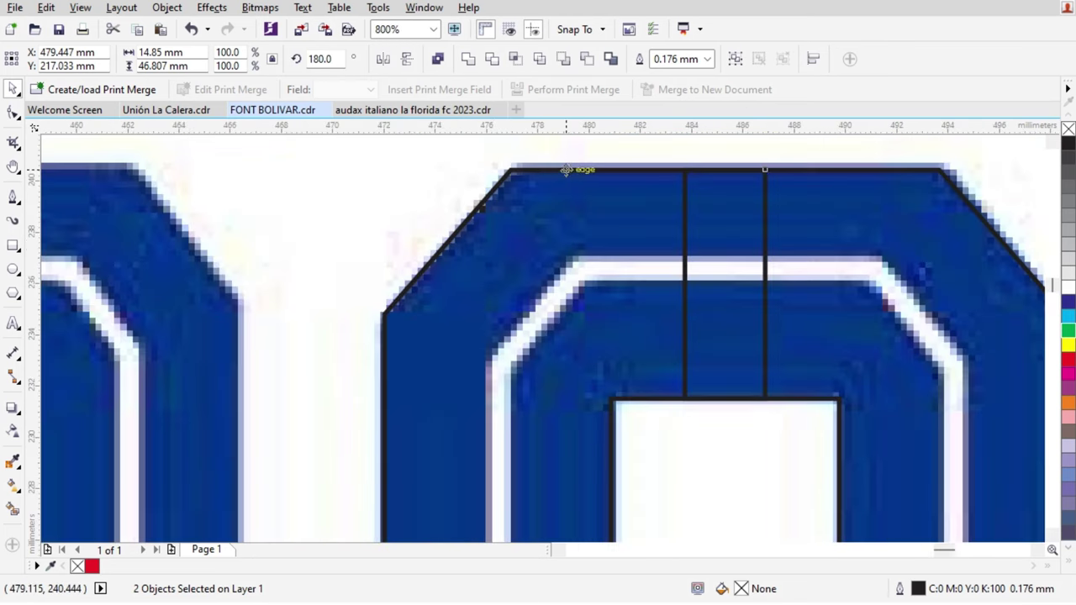
scroll(577, 168, down, 6)
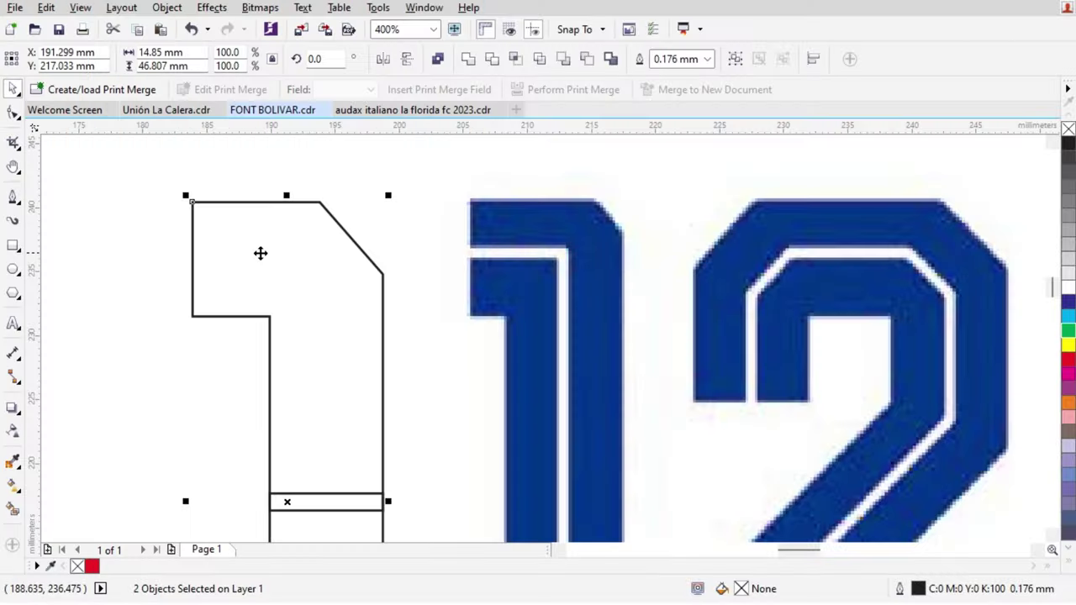
Step: Move the two selected outline pieces onto the blue numeral 1, matching its upper-left corner
drag(260, 252, 570, 265)
scroll(512, 236, down, 1)
scroll(573, 289, up, 1)
click(573, 289)
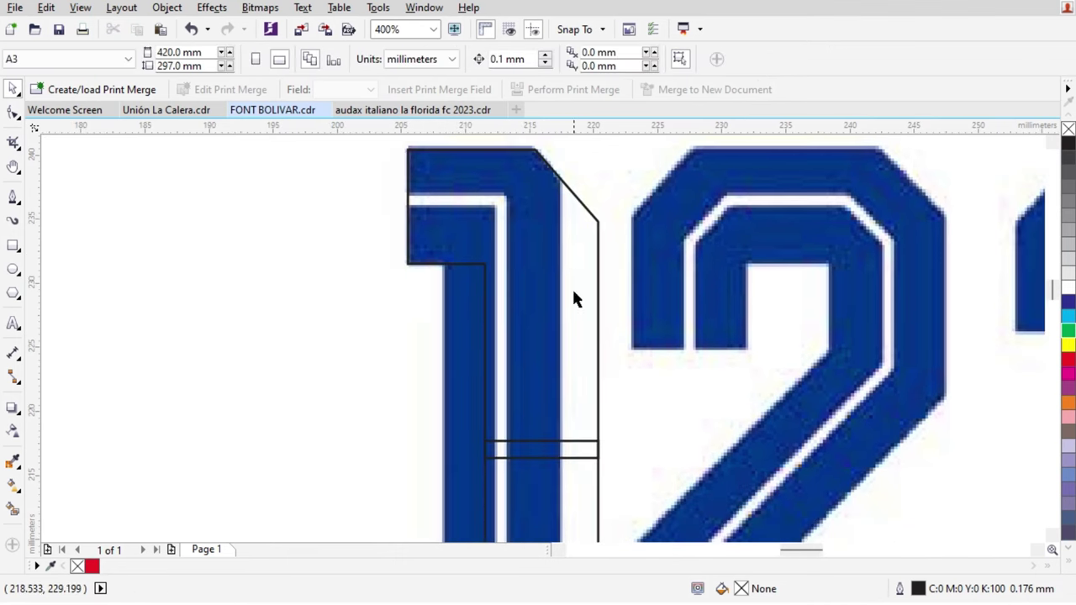
click(577, 212)
scroll(576, 212, up, 1)
scroll(101, 232, down, 1)
scroll(427, 242, down, 1)
click(272, 364)
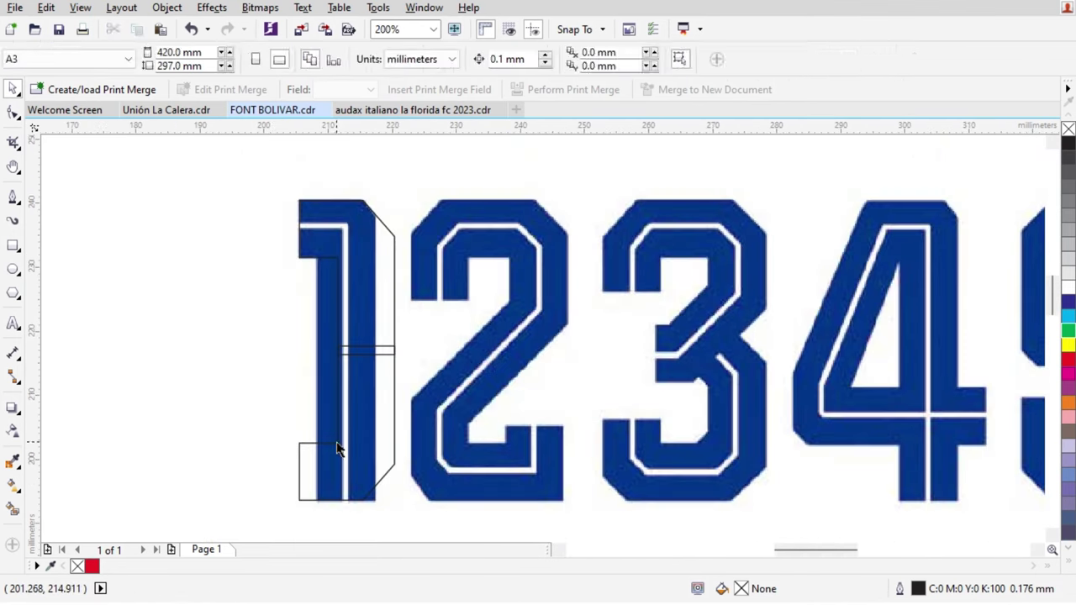
Step: Delete the lower outline piece on the numeral 1 and draw a rectangle about 10.3 by 32.4 mm against the numeral's right edge
click(339, 445)
key(Delete)
click(13, 246)
drag(444, 185, 380, 393)
scroll(401, 240, up, 4)
drag(421, 236, 408, 236)
scroll(395, 245, down, 2)
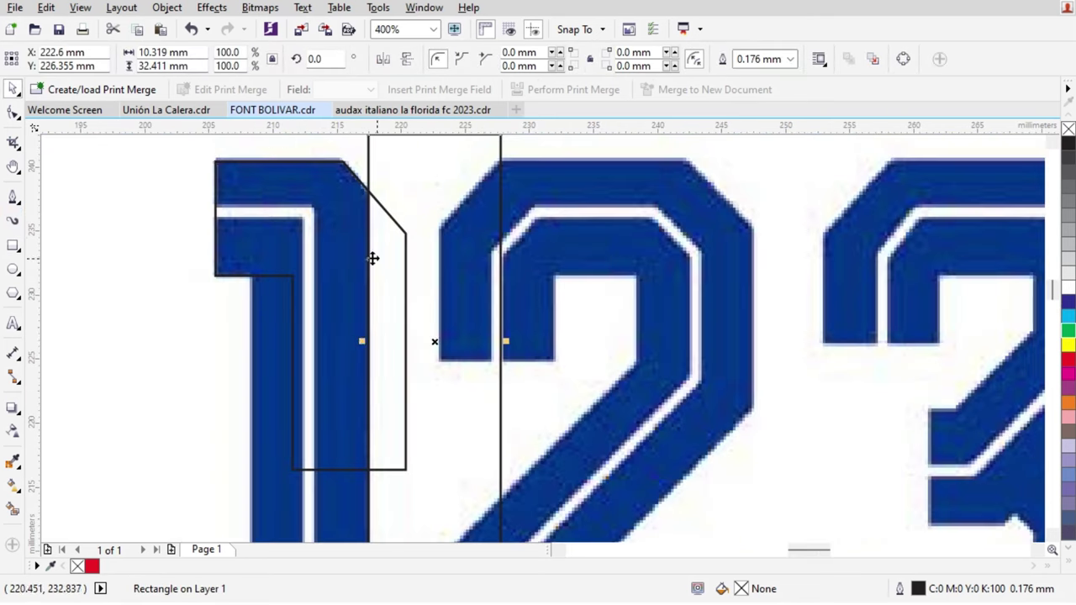
Step: Try to trim the numeral 1's outline with the rectangle and delete the rectangle
shift+click(372, 257)
click(551, 218)
click(324, 218)
key(Delete)
scroll(304, 232, down, 3)
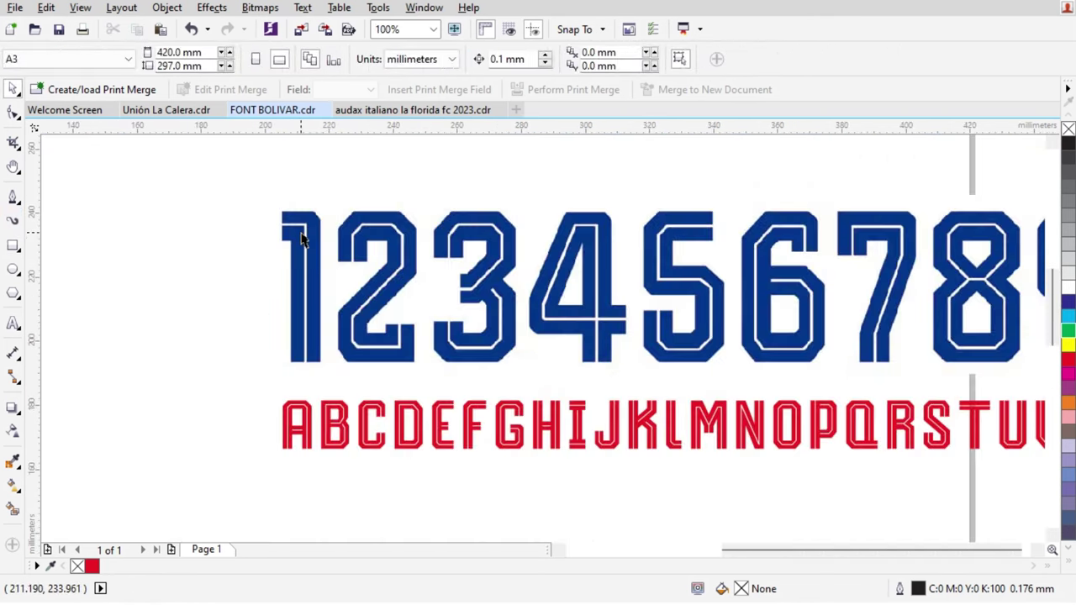
Step: Draw a rectangle about 8.8 by 7 mm on the right side of the zero
scroll(840, 256, up, 2)
key(F6)
drag(461, 211, 518, 255)
scroll(723, 304, down, 4)
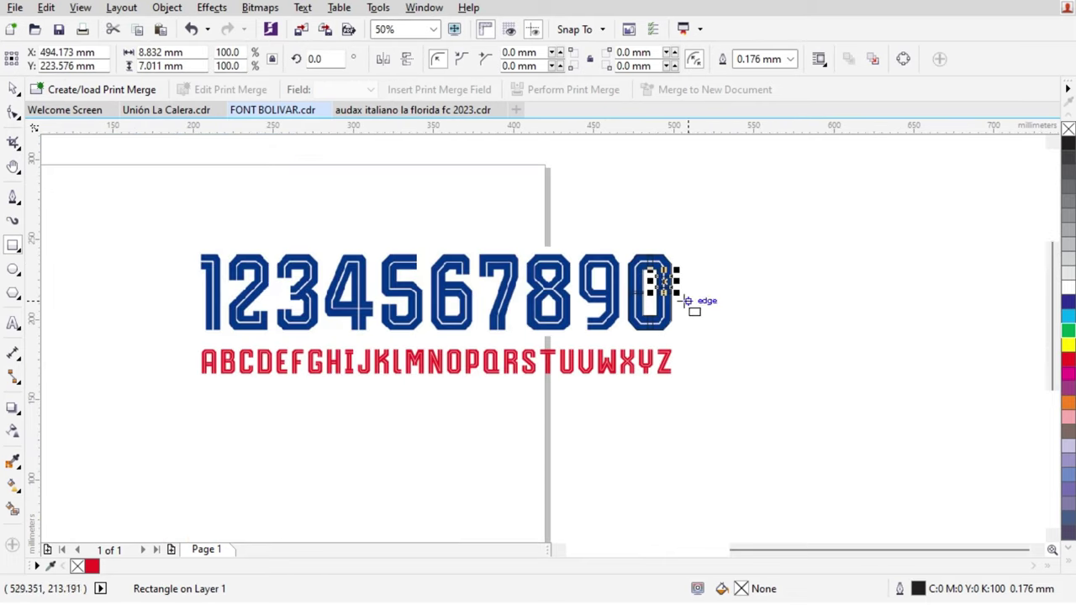
key(space)
scroll(151, 284, up, 2)
scroll(384, 264, up, 2)
scroll(380, 260, down, 2)
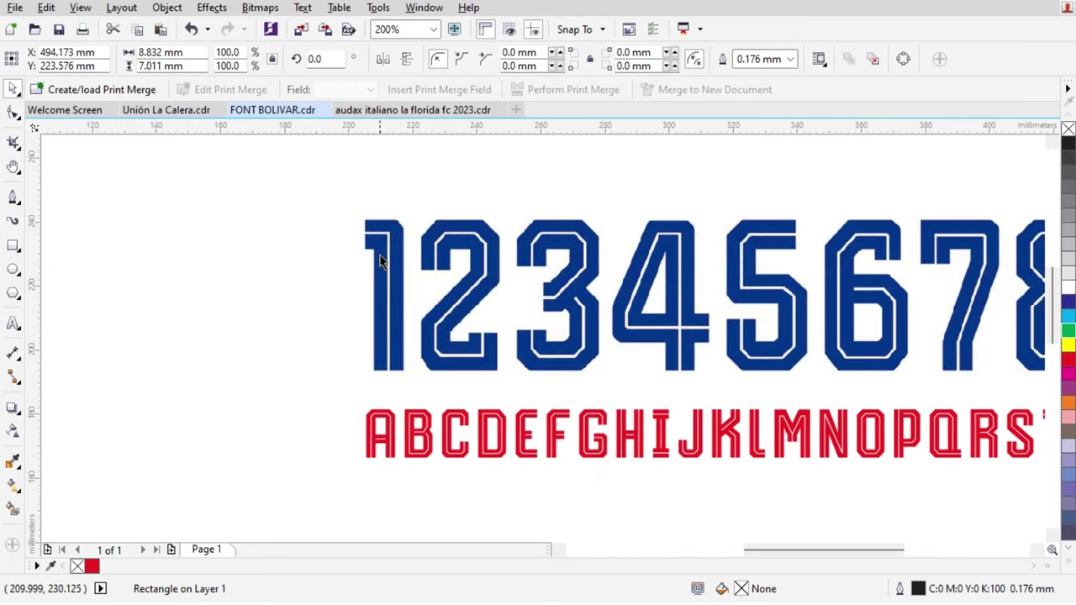
Step: Undo the small rectangle and the preceding edits on the numeral 1's outline and trimming rectangle
key(ctrl+z)
key(ctrl+z)
key(ctrl+z)
key(ctrl+z)
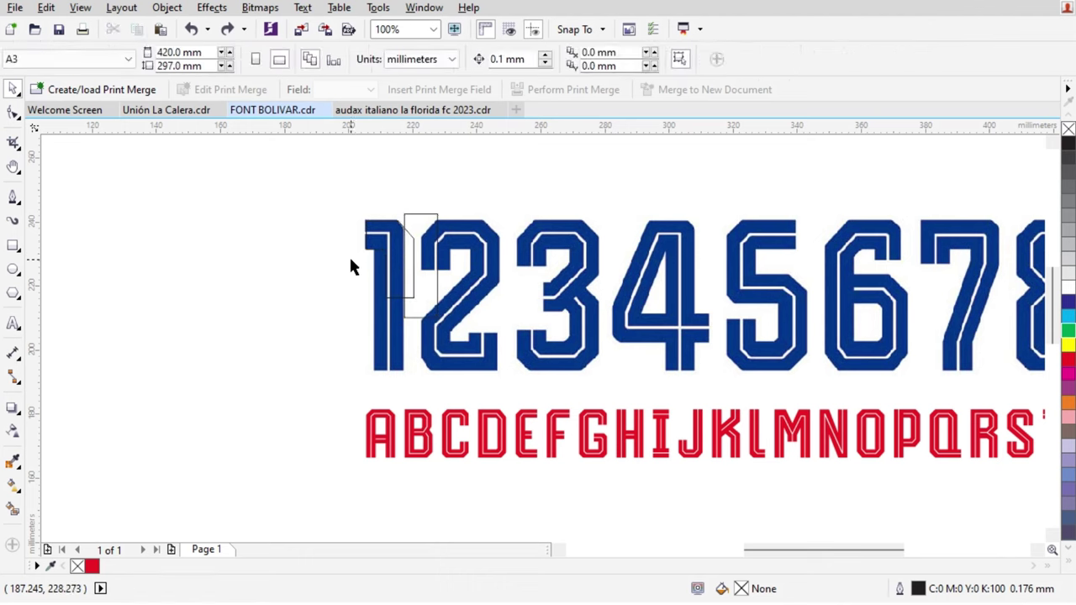
Step: Trim the numeral 1's outline with the rectangle beside it and delete the rectangle
shift+click(391, 240)
click(501, 59)
click(417, 236)
key(Delete)
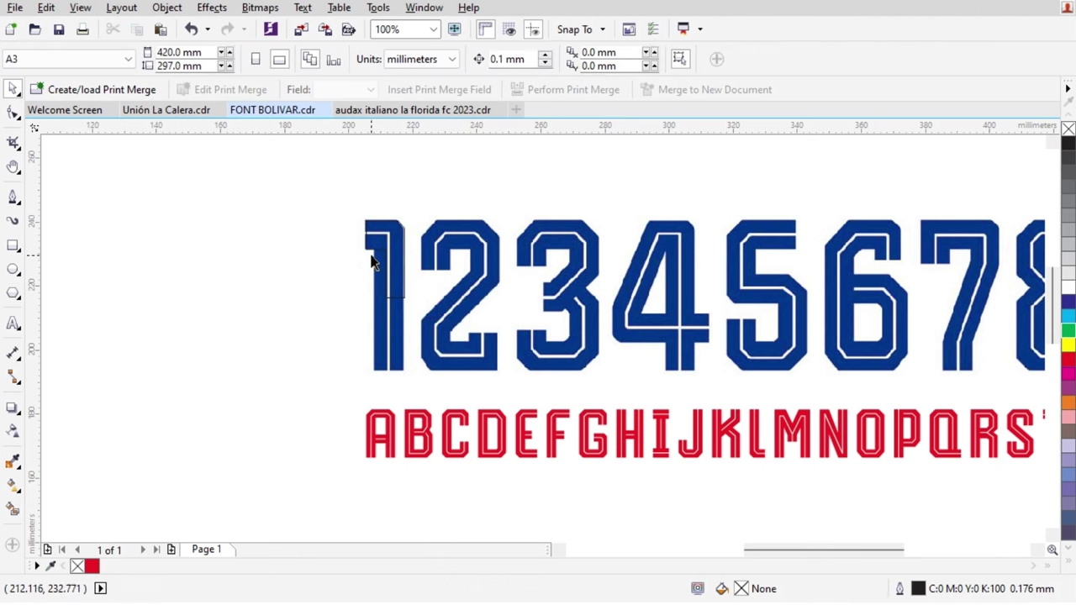
Step: Draw a rectangle about 8.8 by 7.9 mm across the right stroke of the zero
scroll(368, 257, down, 2)
scroll(577, 261, up, 2)
key(F6)
mouse_move(665, 264)
mouse_down()
mouse_move(685, 290)
mouse_move(639, 278)
mouse_up()
key(space)
scroll(676, 277, up, 1)
scroll(639, 278, down, 2)
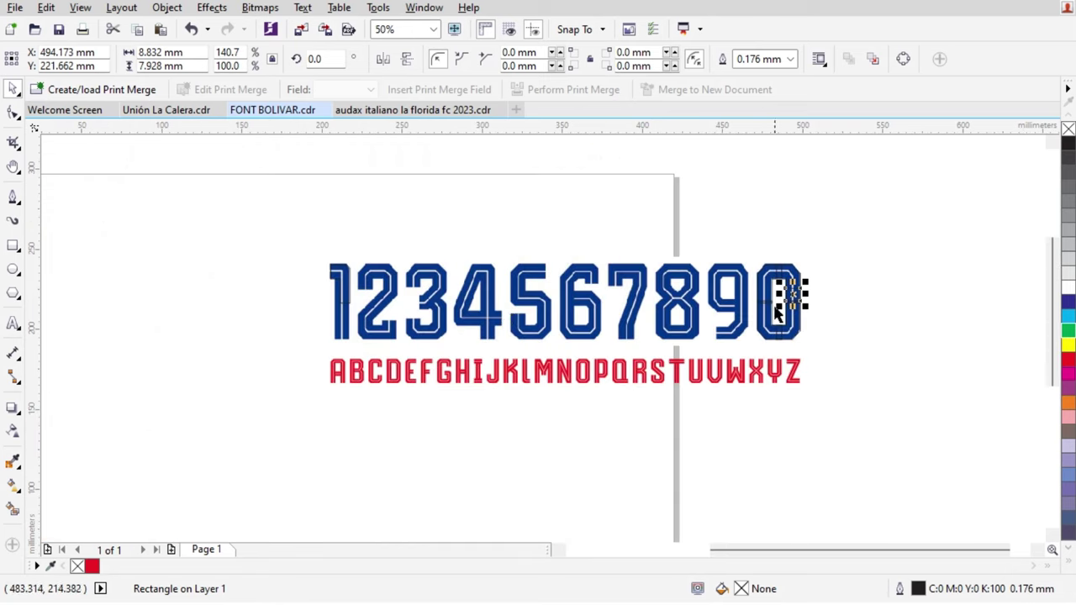
Step: Right-align the rectangle with the numeral 1's outline and stretch it down to a height of about 31.5 mm
shift+click(349, 291)
key(r)
scroll(349, 291, up, 1)
click(317, 308)
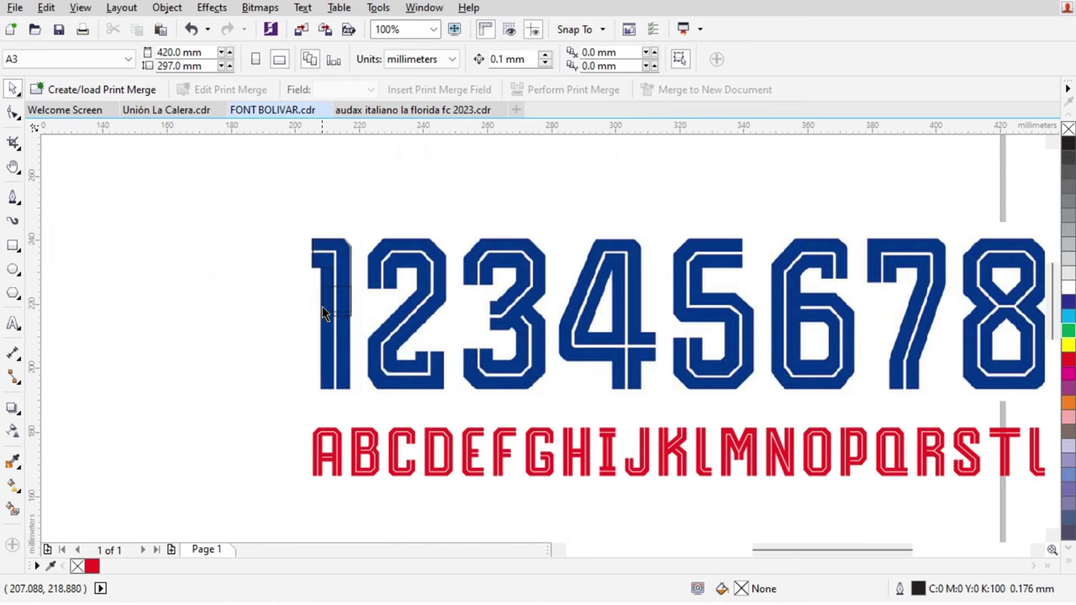
click(339, 311)
scroll(338, 311, up, 1)
drag(332, 316, 356, 468)
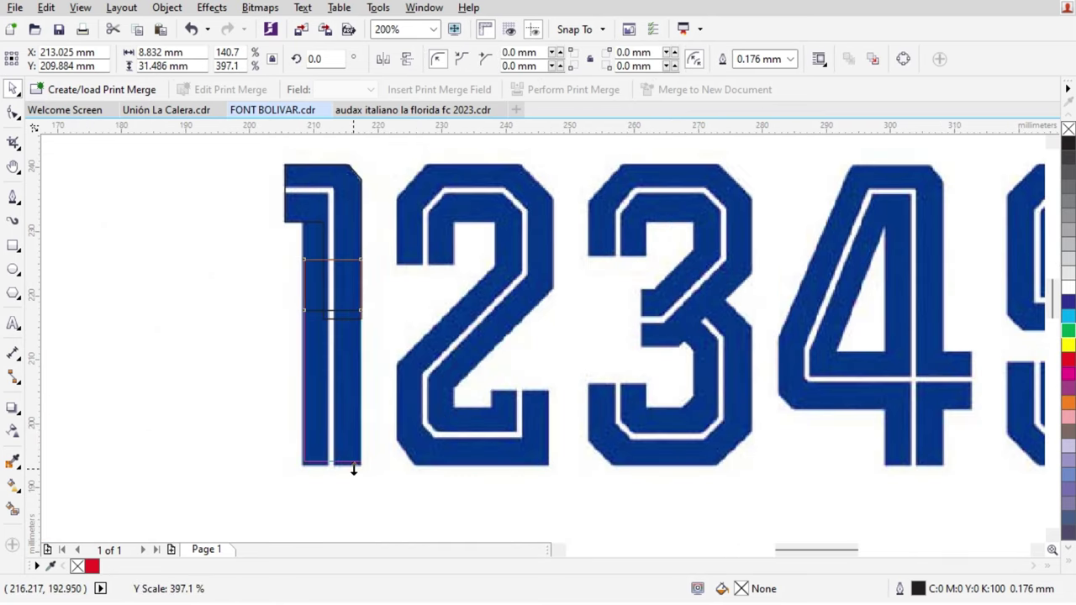
Step: Bottom-align the rectangle with the zero's lower piece and extend its top edge up into the numeral 1's outline
scroll(356, 468, down, 2)
shift+click(742, 420)
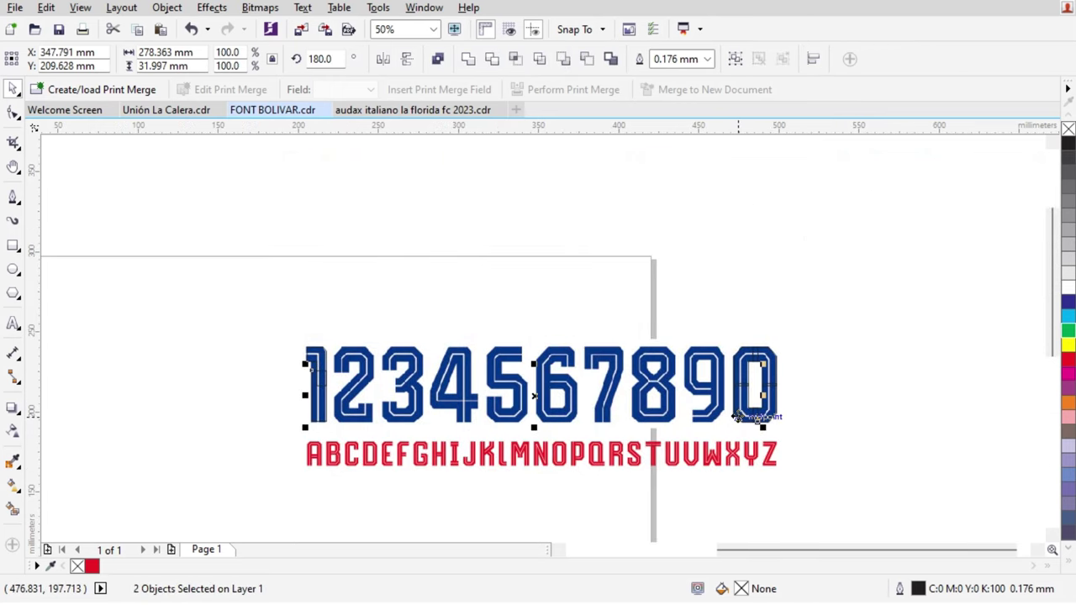
key(b)
scroll(293, 362, up, 2)
click(292, 361)
scroll(390, 389, up, 1)
click(395, 397)
scroll(410, 372, up, 1)
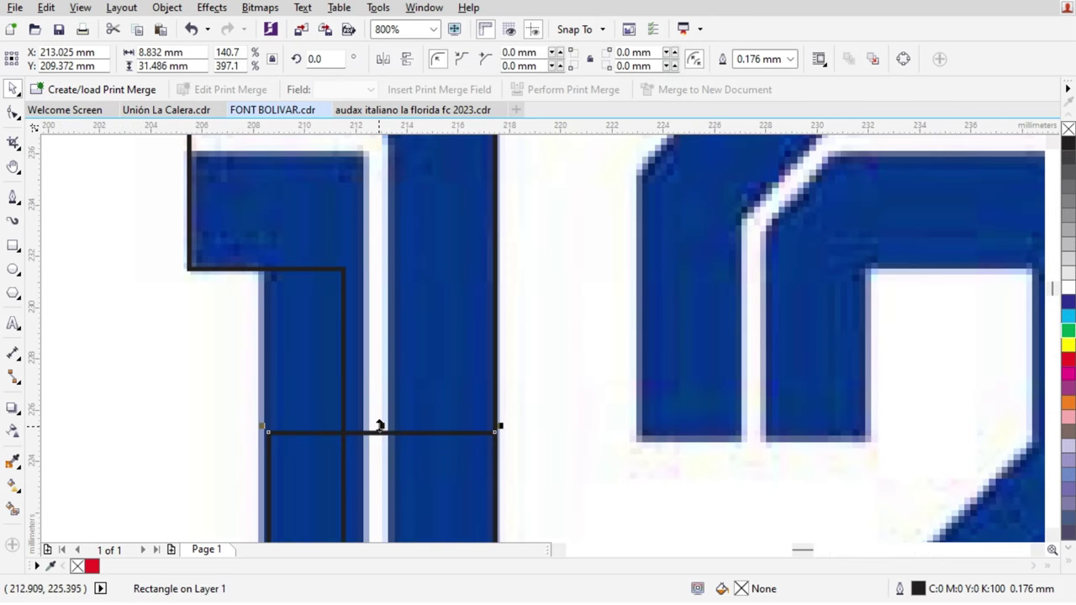
drag(380, 426, 718, 231)
Step: Weld the stretched rectangle to the numeral 1's upper outline to form one closed curve
scroll(384, 249, down, 1)
shift+click(370, 219)
click(468, 62)
key(ctrl+z)
scroll(457, 300, down, 1)
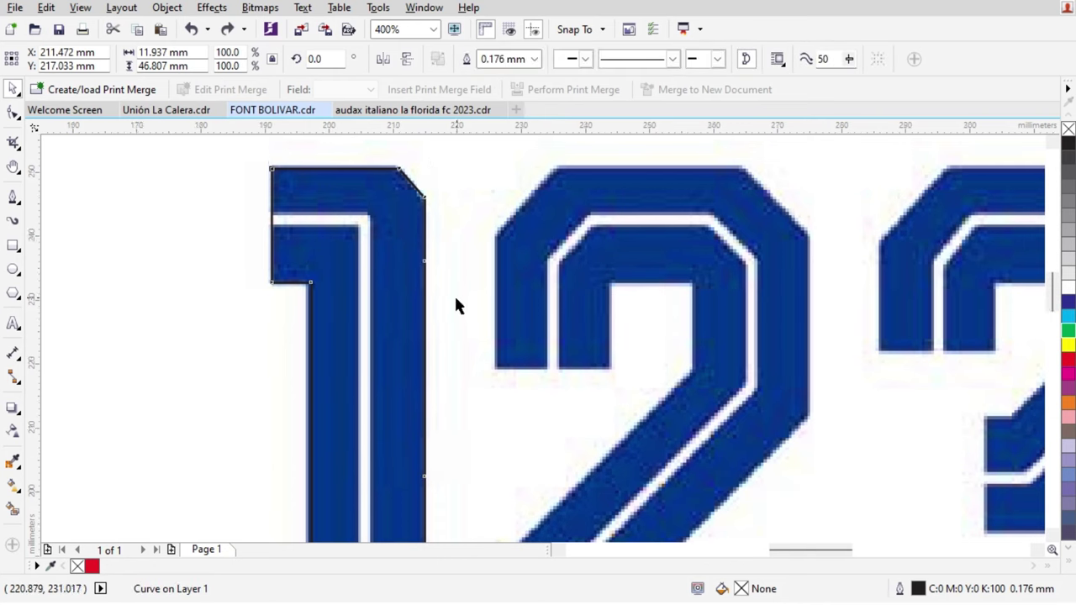
Step: Try a red fill on the numeral 1's welded outline and undo it
scroll(456, 306, down, 1)
click(1068, 358)
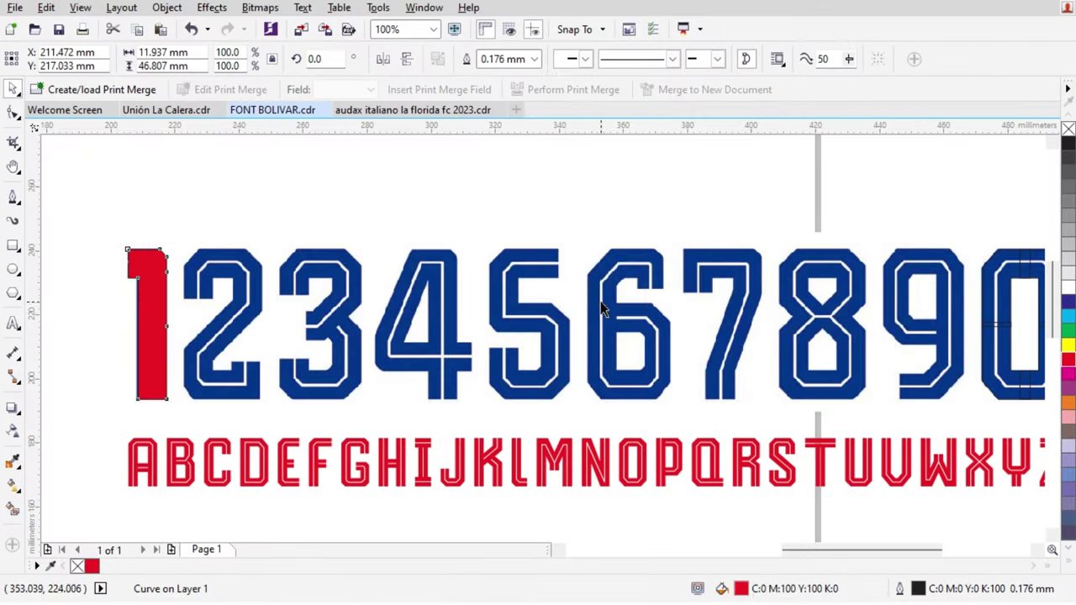
key(ctrl+z)
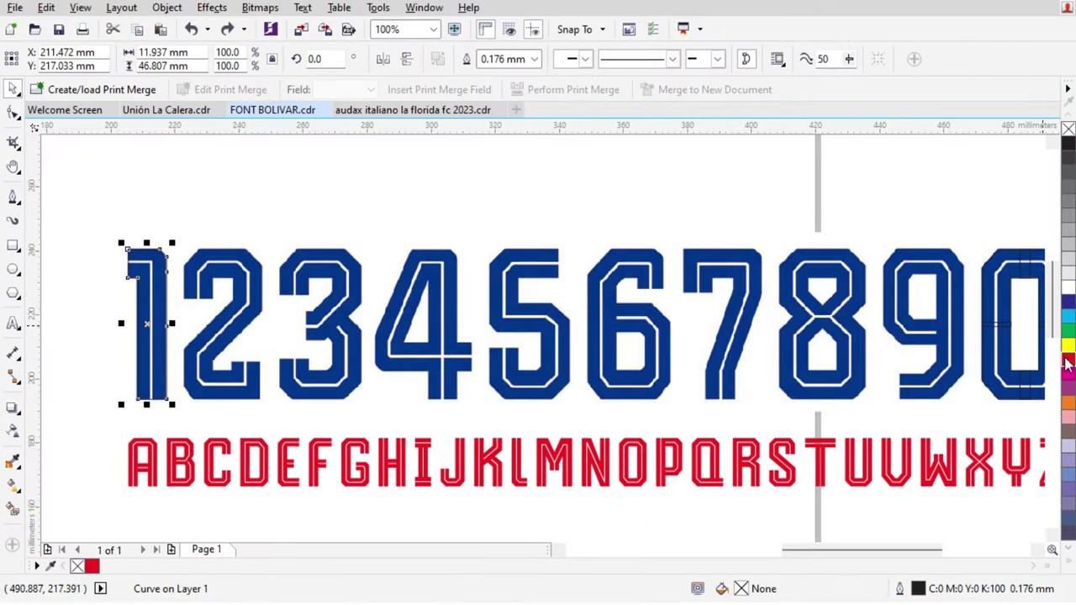
Step: Apply a red outline to the numeral 1's curve and the zero's four traced pieces
scroll(768, 289, down, 1)
scroll(923, 229, up, 1)
drag(712, 407, 713, 407)
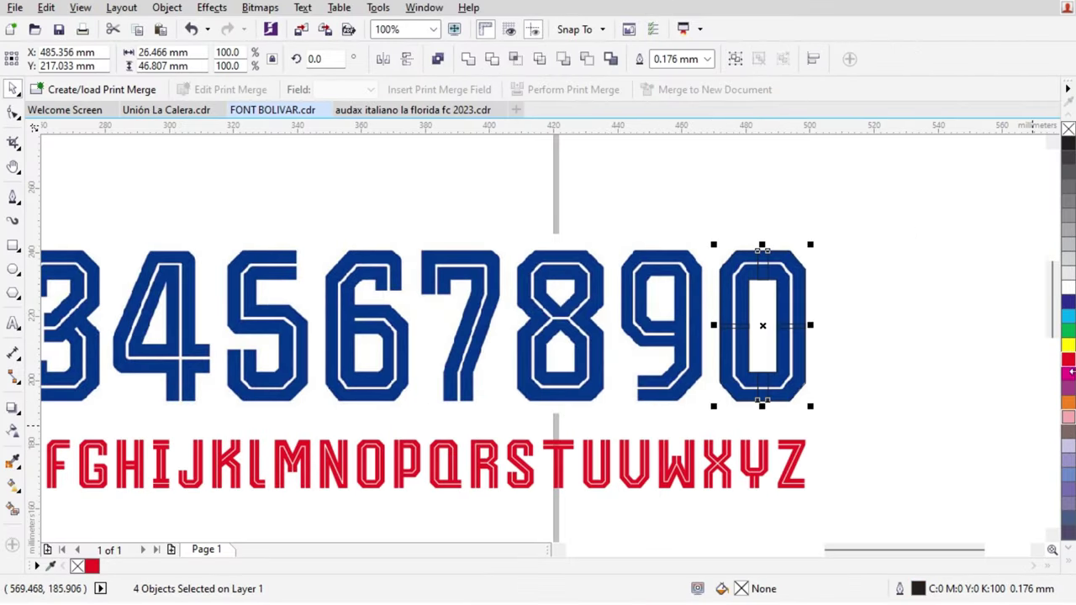
click(830, 272)
drag(857, 211, 701, 407)
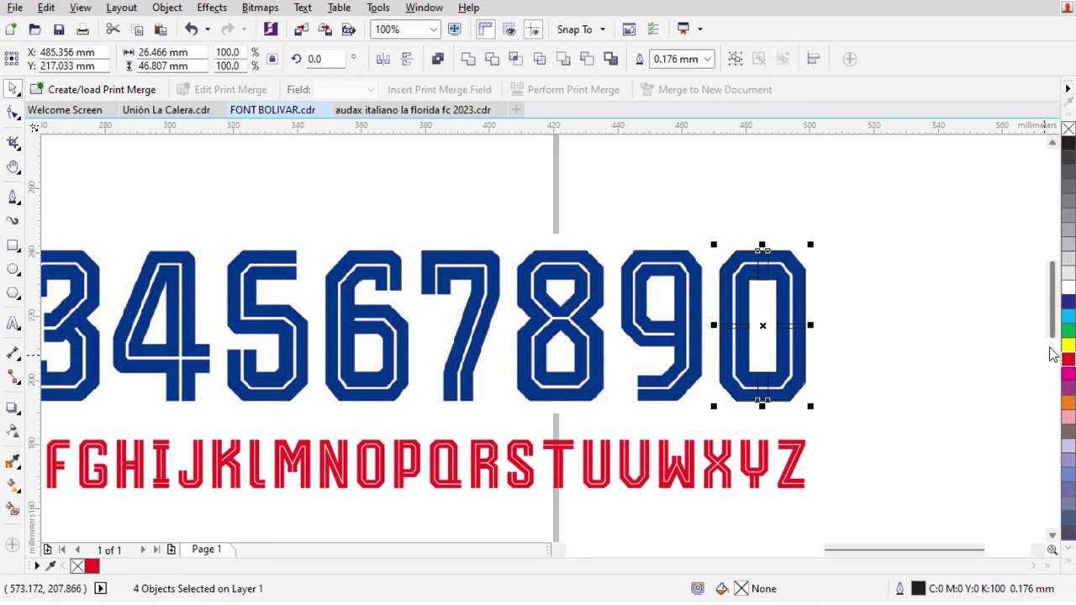
right_click(1066, 361)
Step: Place the zero's upper-right piece over the numeral 2's upper-right part and nudge it 0.1 mm left to fit
click(794, 277)
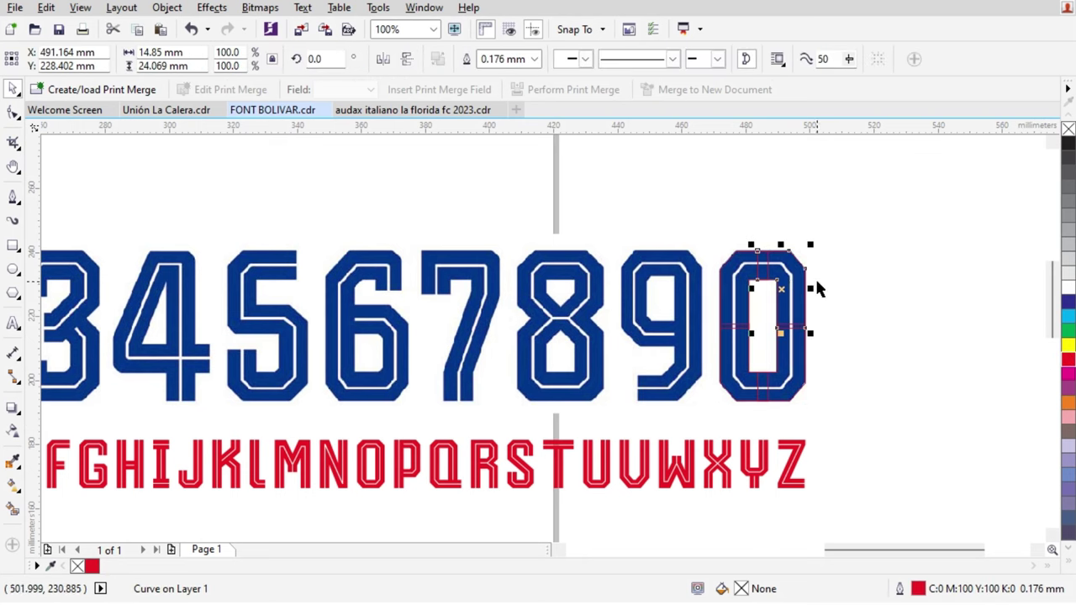
scroll(820, 288, down, 1)
scroll(828, 302, up, 1)
drag(908, 277, 101, 274)
scroll(132, 272, up, 4)
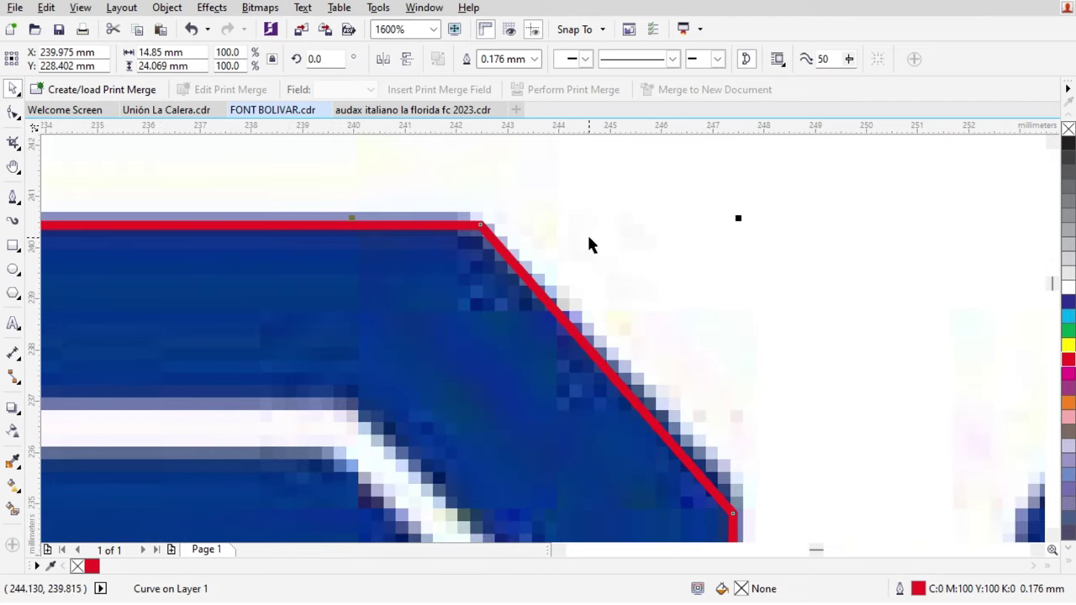
scroll(589, 243, down, 2)
scroll(577, 242, up, 1)
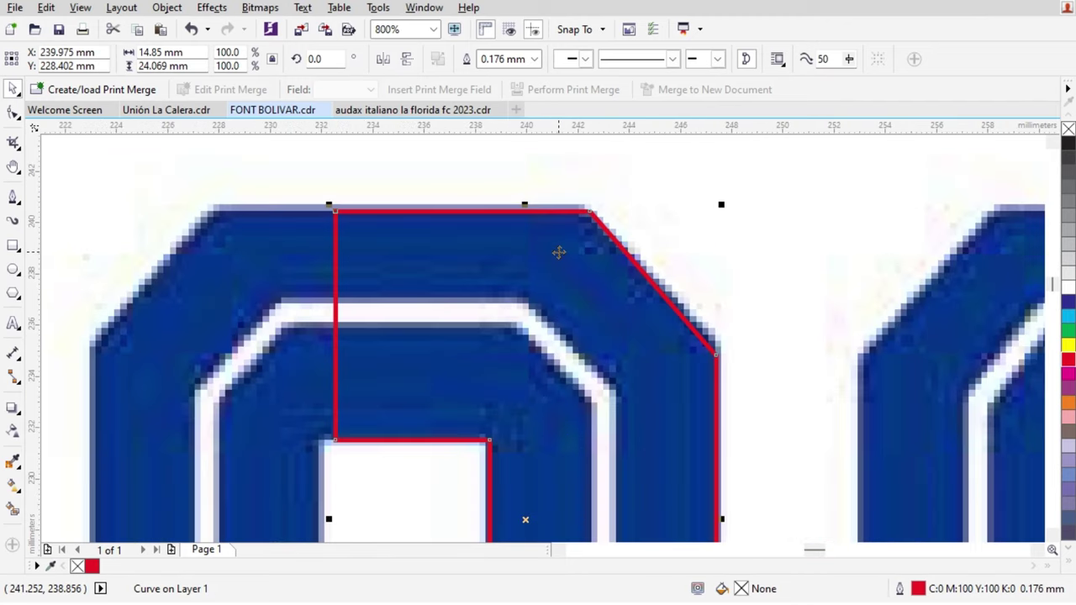
key(Left)
scroll(559, 252, down, 1)
Step: Copy the piece onto the numeral 2's upper-left part and mirror the copy horizontally
drag(523, 267, 378, 269)
right_click(419, 269)
click(383, 59)
scroll(404, 244, up, 1)
scroll(451, 217, down, 1)
scroll(572, 286, up, 1)
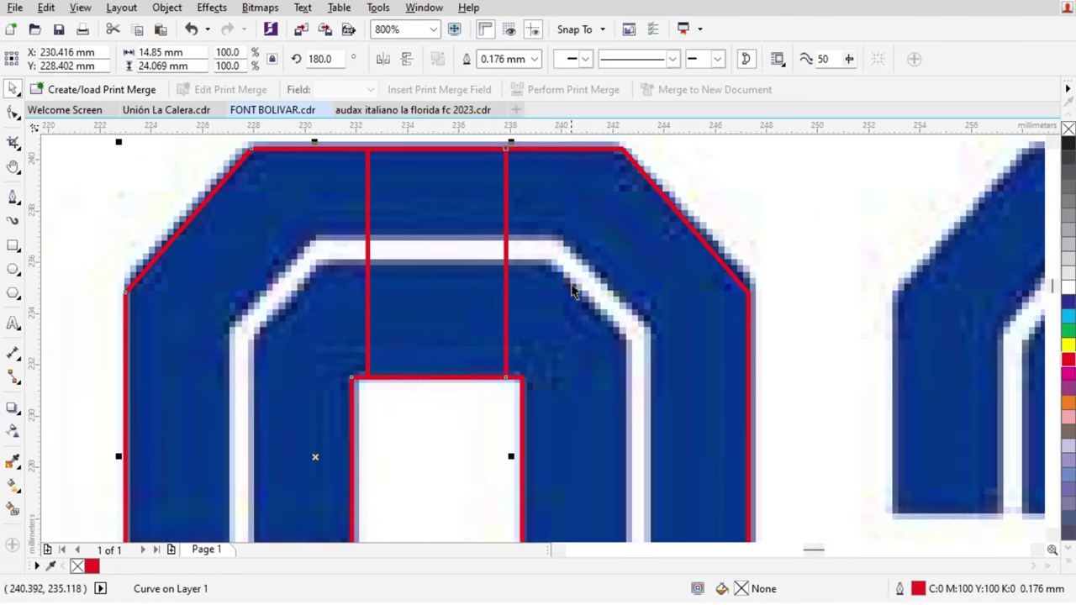
Step: Copy the numeral 2's upper-left piece down over the numeral's lower-left part
scroll(499, 206, down, 1)
click(552, 257)
scroll(495, 219, down, 2)
scroll(437, 274, up, 1)
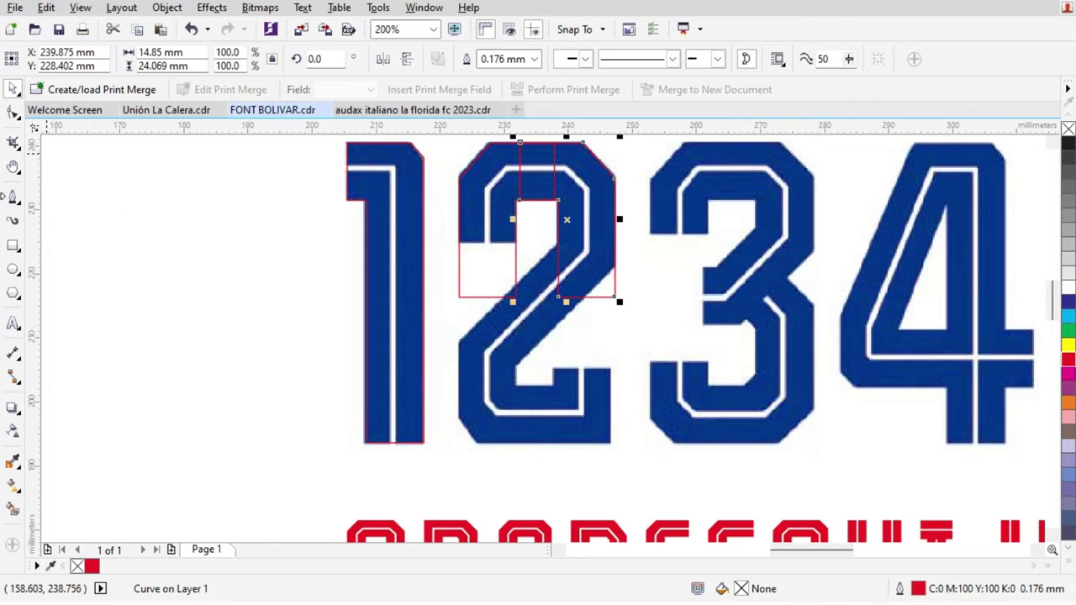
click(9, 252)
key(space)
drag(515, 232, 495, 361)
right_click(495, 361)
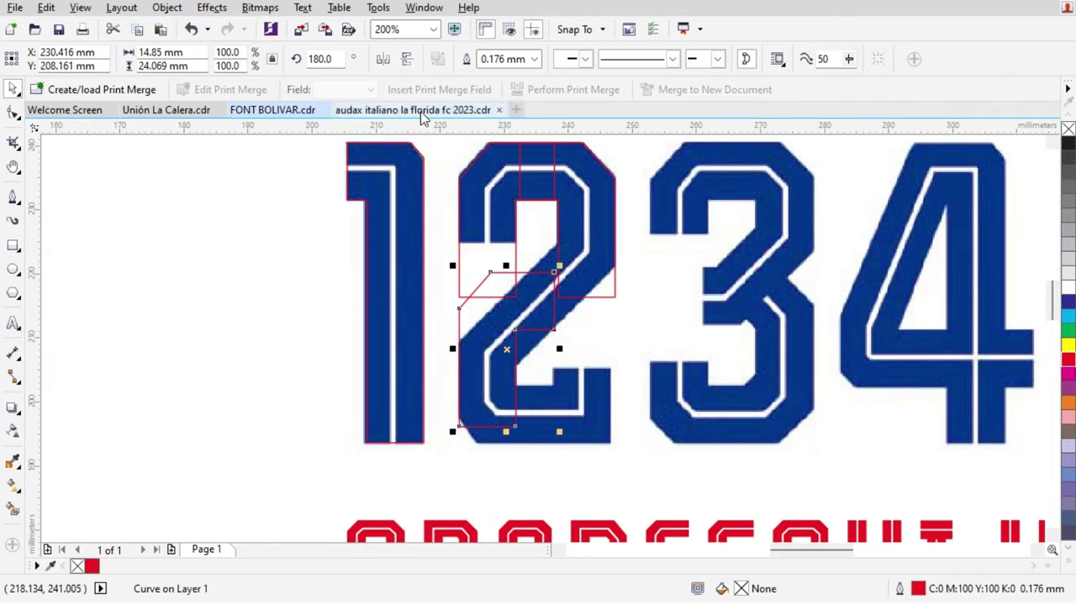
Step: Mirror the lower-left copy vertically and bottom-align it with the numeral 1's outline
click(407, 59)
shift+click(391, 322)
key(b)
click(593, 348)
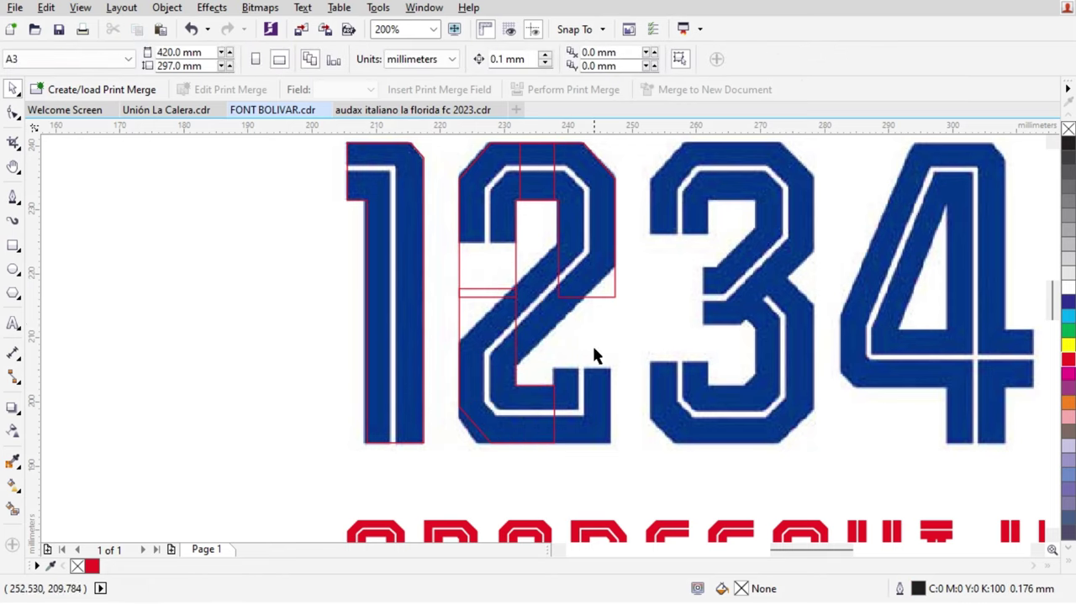
Step: Try to reshape the lower-left piece by moving its two corner nodes onto the numeral 2's bevel
scroll(530, 428, up, 1)
click(464, 423)
scroll(447, 425, down, 1)
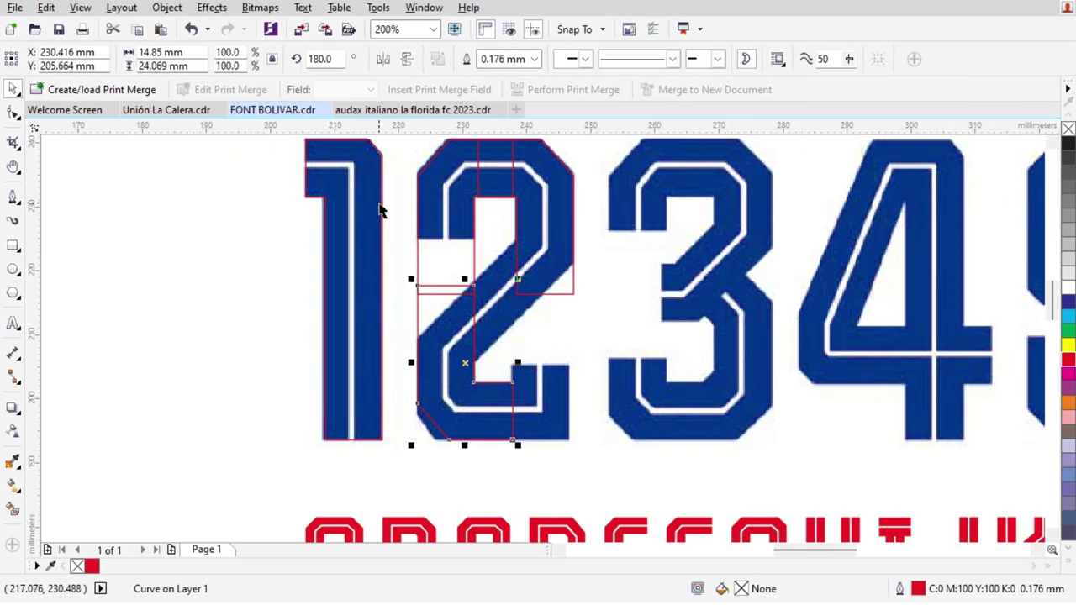
scroll(444, 361, up, 1)
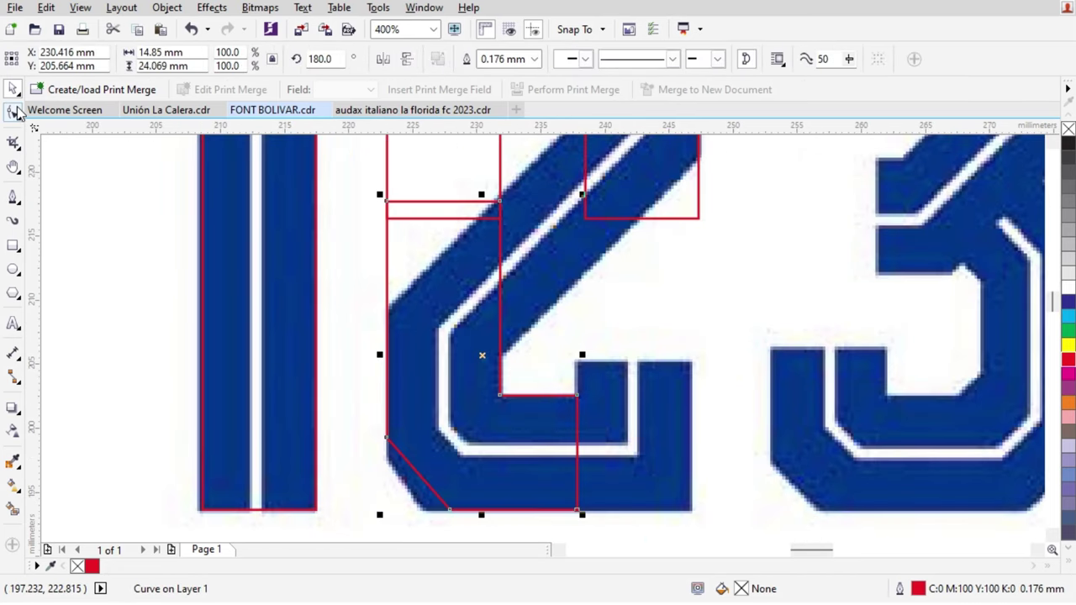
click(14, 111)
drag(356, 415, 456, 511)
scroll(396, 471, up, 1)
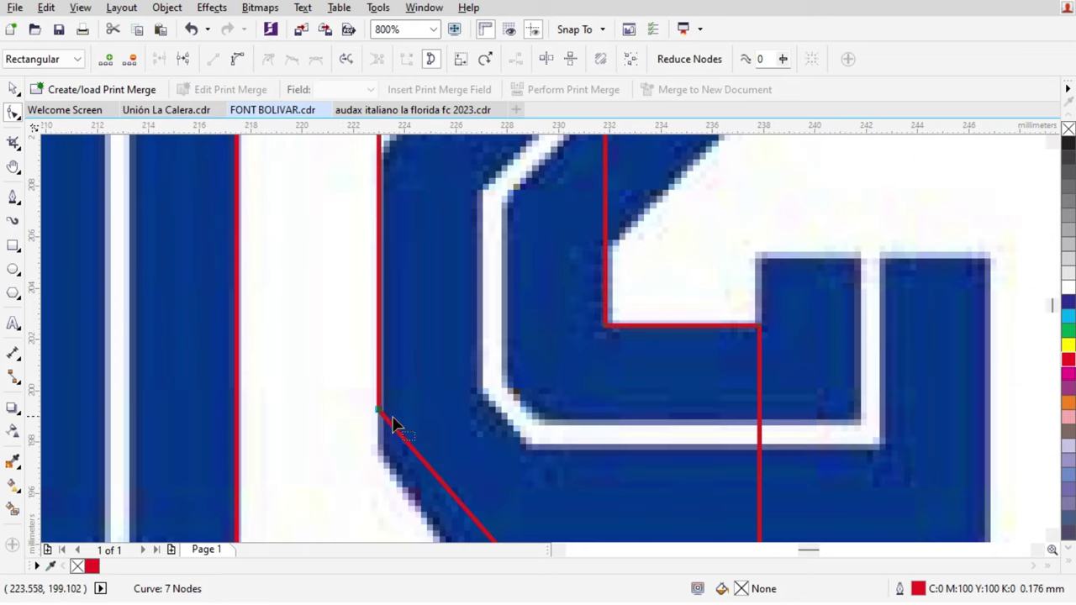
scroll(389, 451, up, 2)
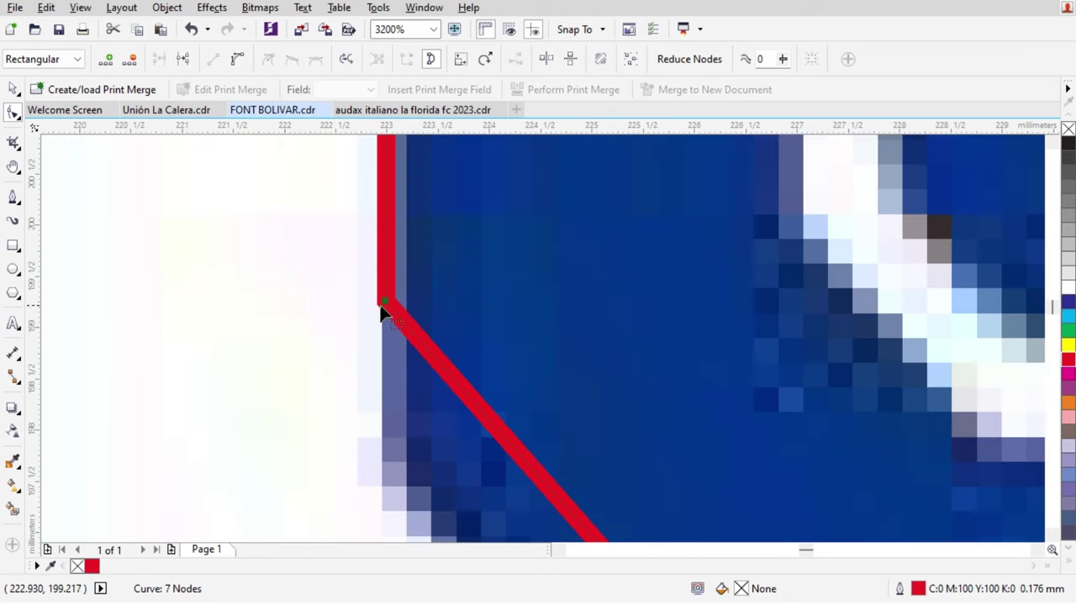
drag(382, 313, 391, 455)
scroll(391, 455, down, 3)
scroll(437, 416, up, 1)
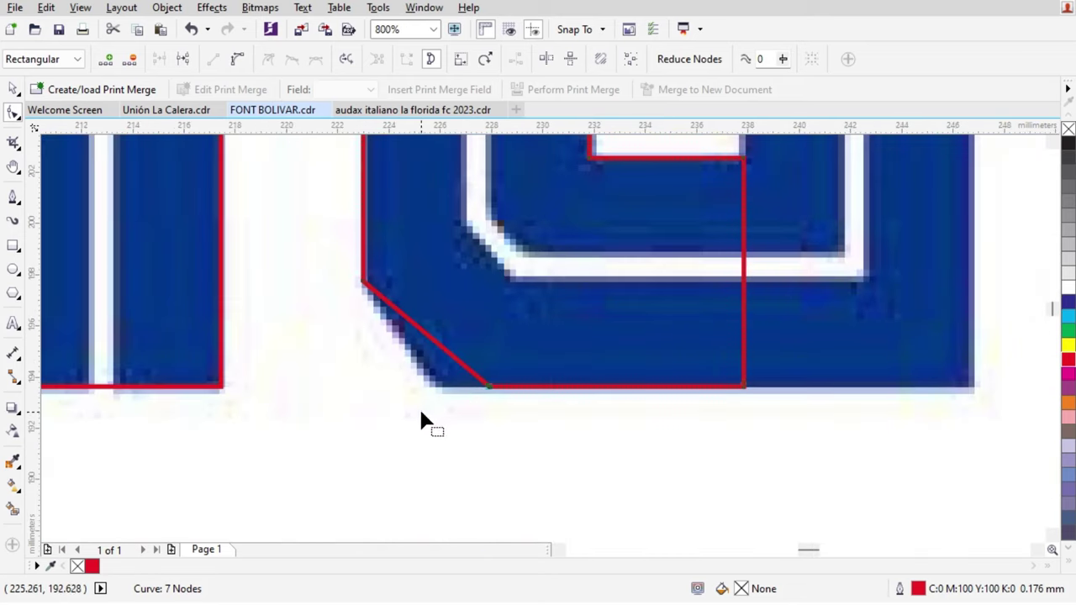
scroll(420, 413, up, 1)
drag(499, 391, 404, 404)
scroll(393, 437, down, 2)
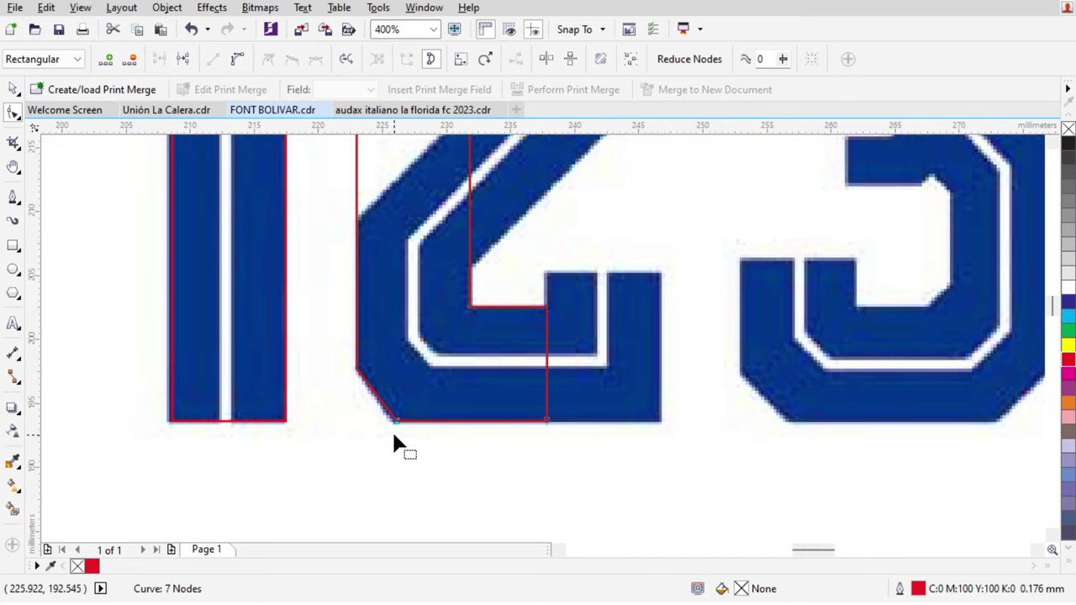
Step: Undo both corner node moves on the numeral 2's lower-left piece
scroll(394, 434, up, 1)
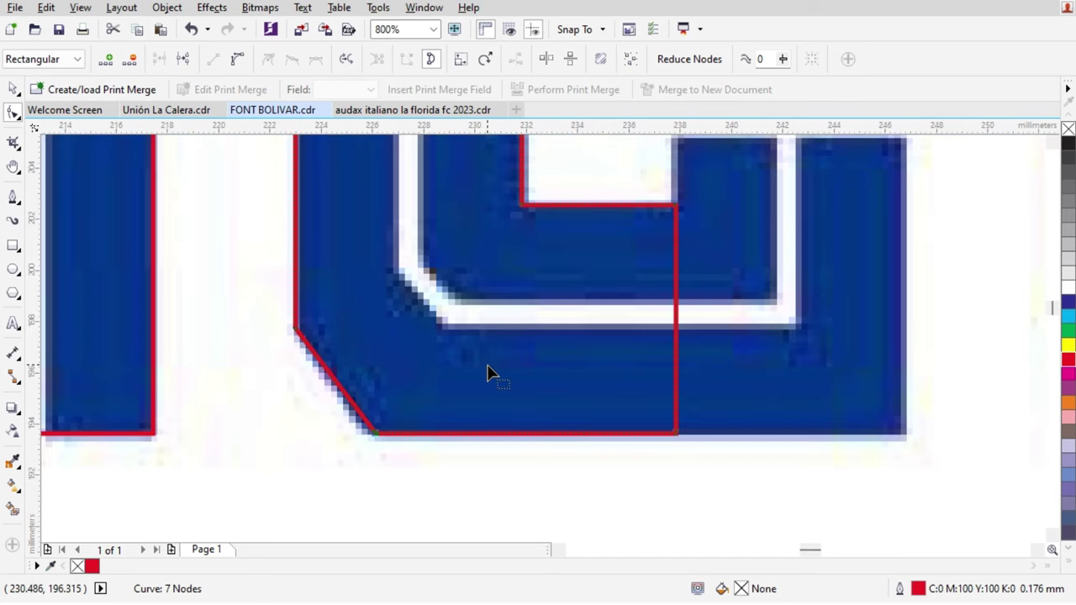
scroll(401, 284, up, 1)
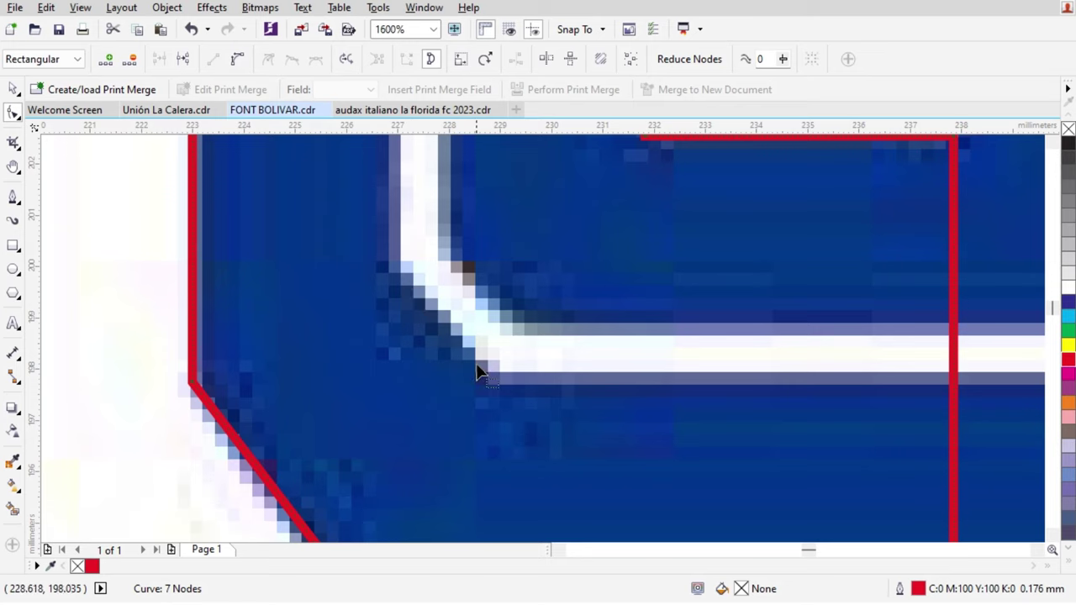
scroll(476, 372, down, 1)
key(ctrl+z)
key(ctrl+z)
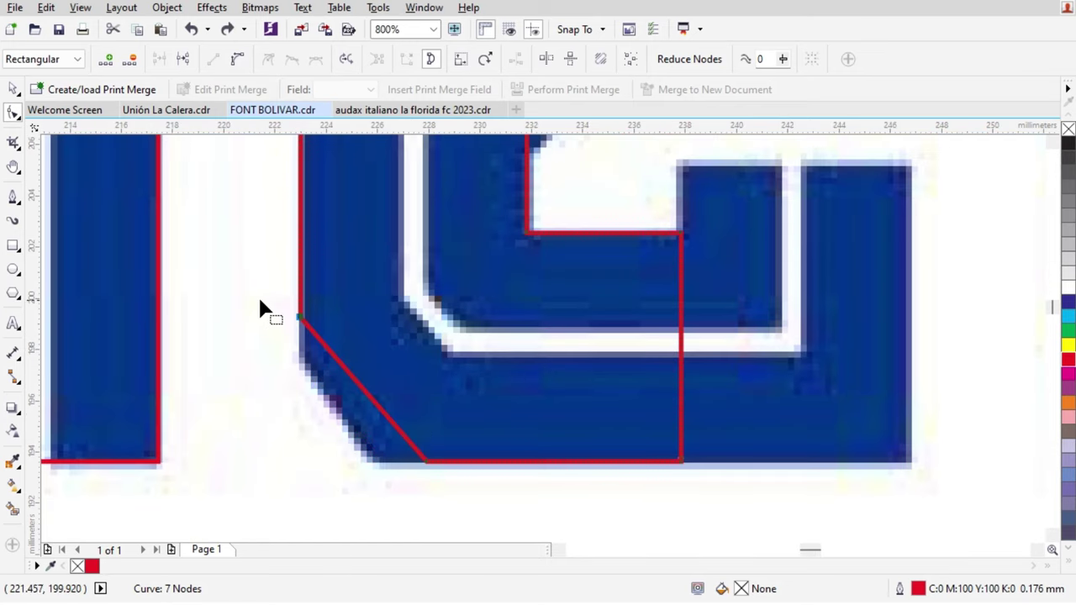
key(space)
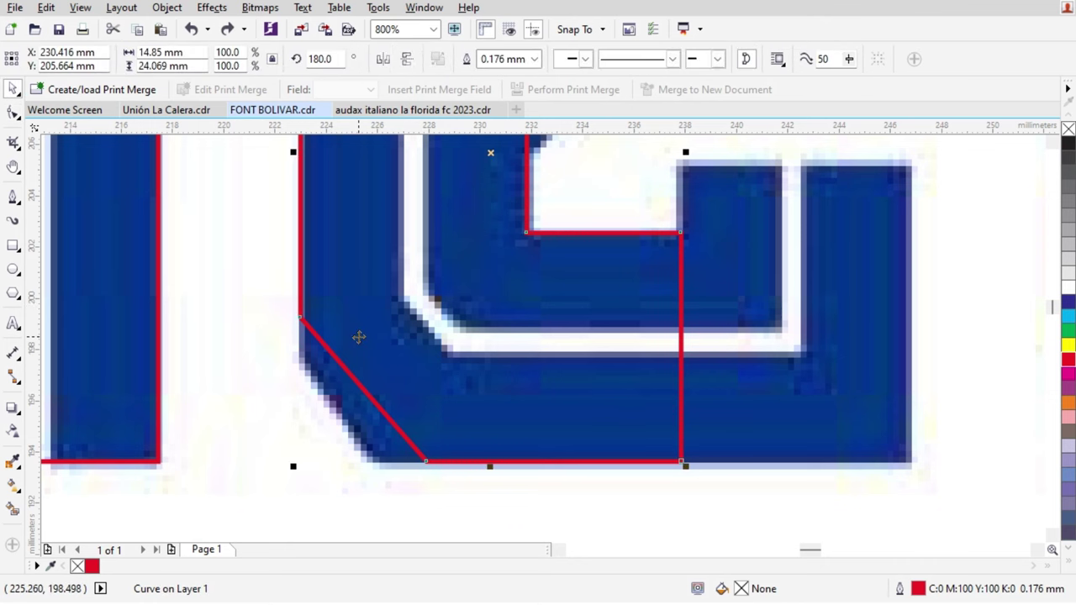
Step: Place a copy of the lower-left piece diagonally down and left, so its slanted edge follows the numeral 2's bevel
scroll(393, 361, up, 1)
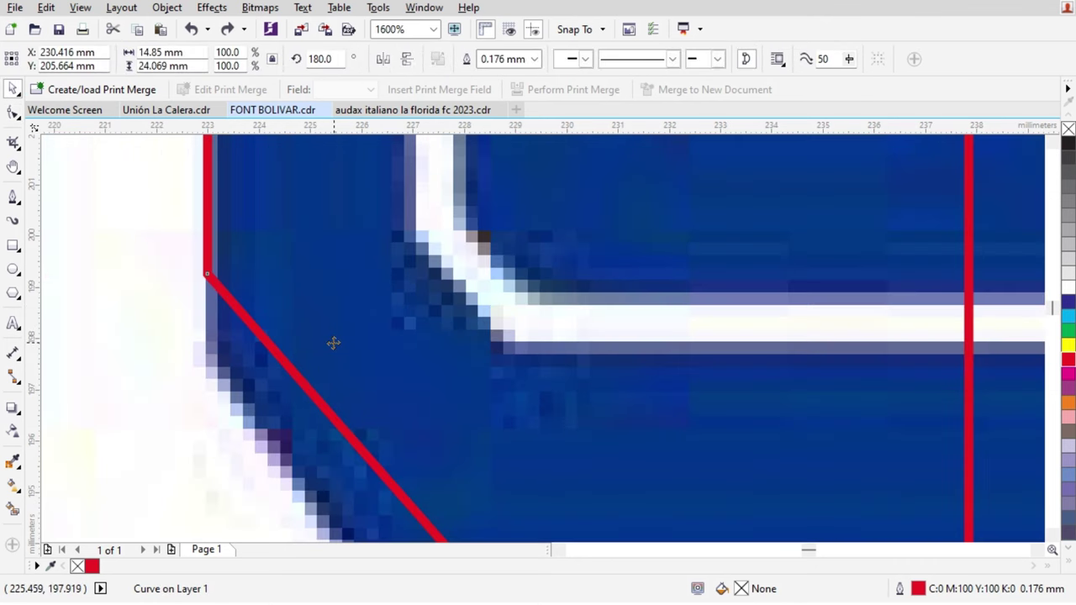
drag(308, 391, 268, 433)
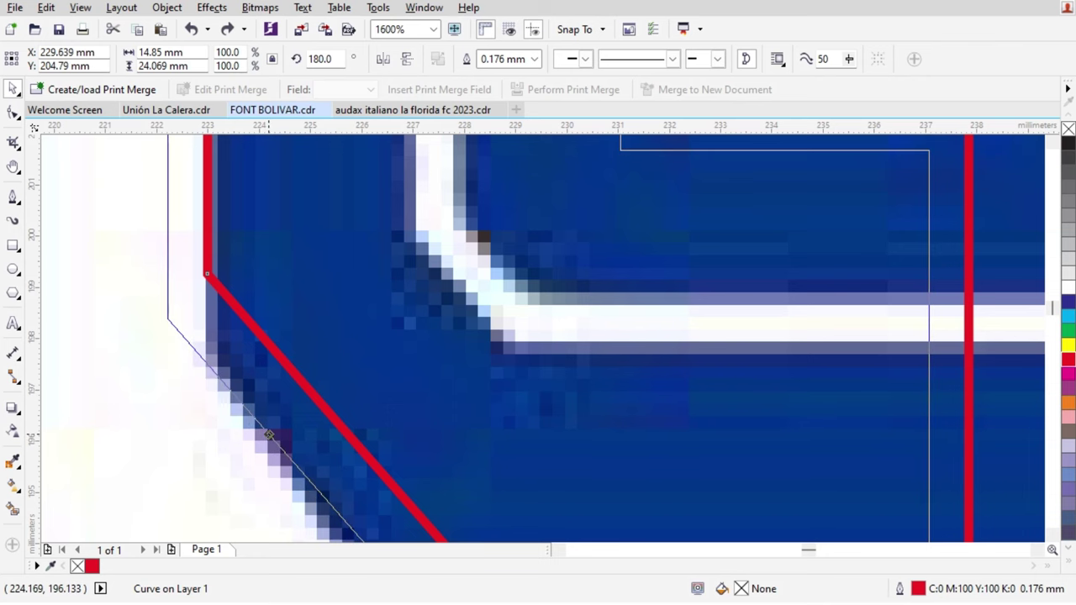
scroll(420, 353, down, 2)
scroll(411, 370, up, 2)
scroll(418, 369, down, 2)
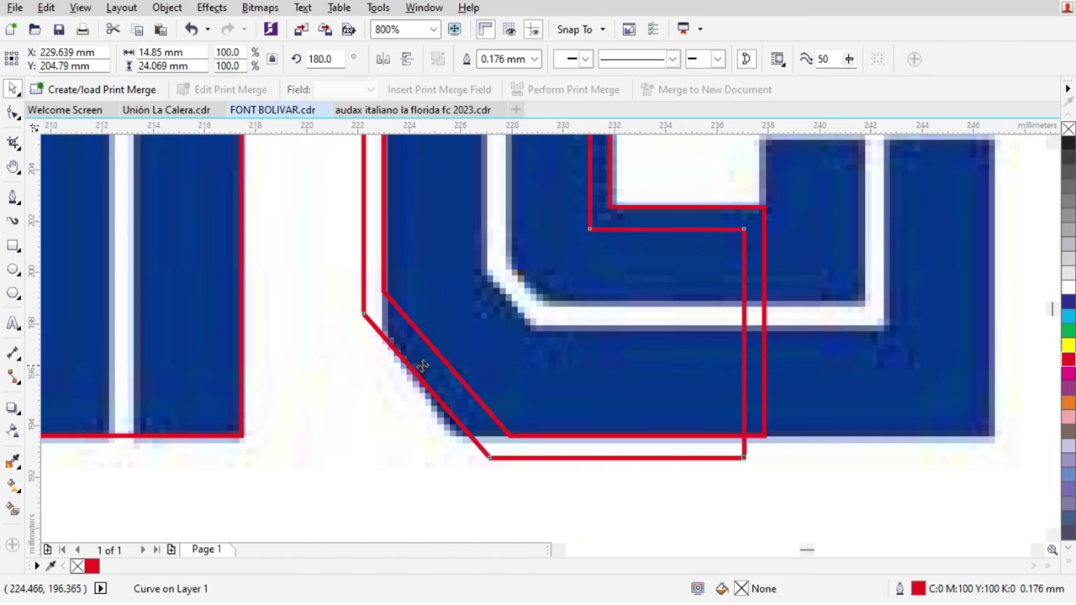
scroll(412, 370, up, 3)
scroll(391, 382, down, 2)
click(375, 392)
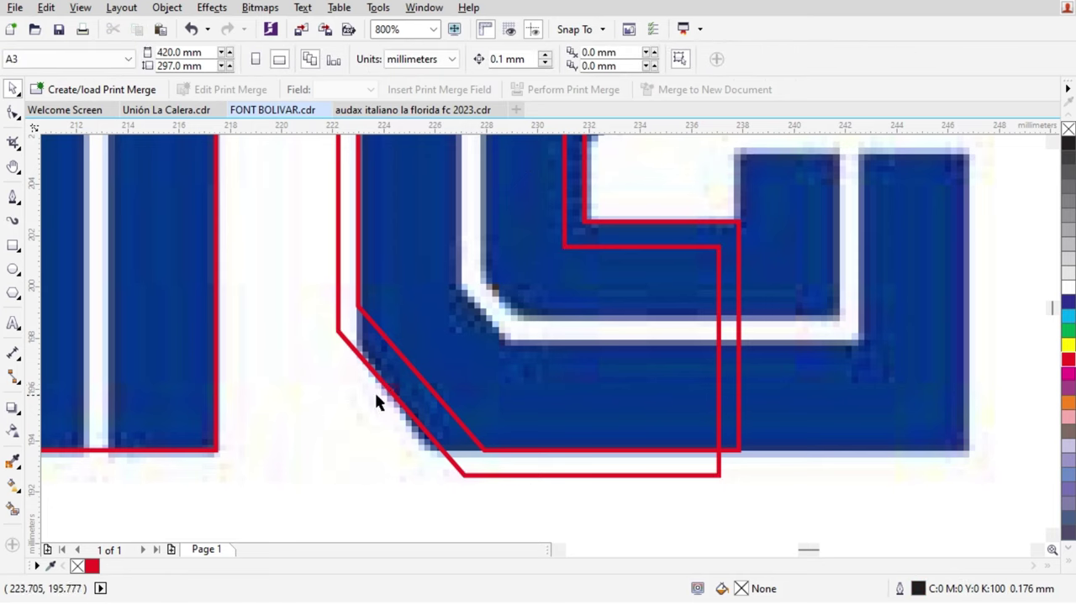
Step: Draw rectangles of about 3 by 8.9 mm and 14.3 by 3.2 mm against the lower-left piece's left and bottom edges
scroll(374, 391, down, 1)
click(13, 246)
mouse_move(367, 304)
mouse_down()
mouse_move(350, 398)
mouse_move(328, 418)
mouse_up()
key(space)
scroll(425, 403, up, 1)
key(space)
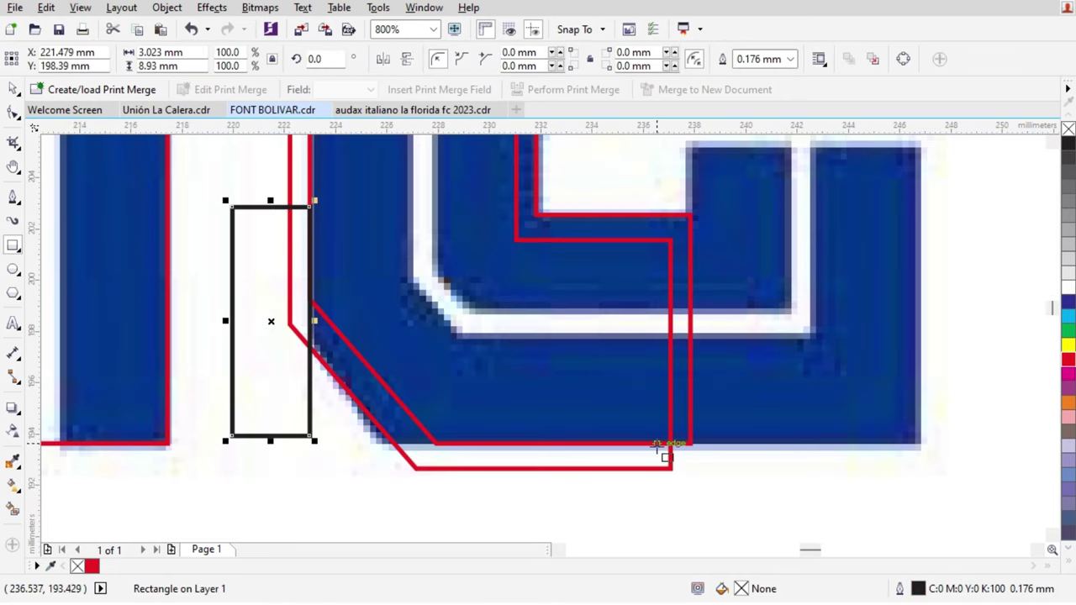
drag(690, 444, 317, 530)
key(space)
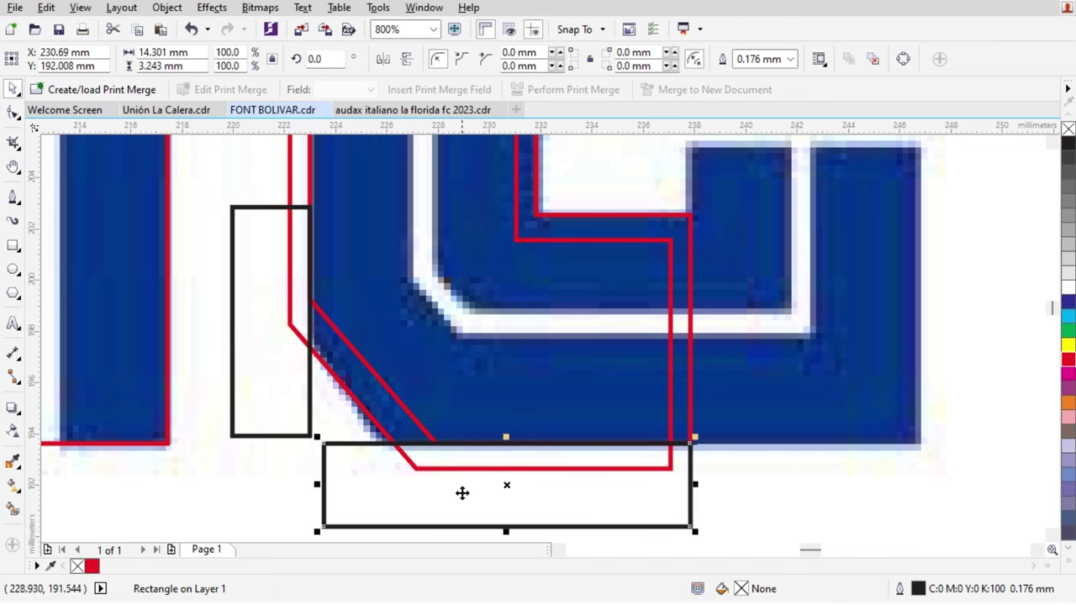
Step: Smart-fill the strip along the numeral 2's lower-left bevel, and delete both helper rectangles and the offset copy of the piece
click(11, 509)
click(389, 418)
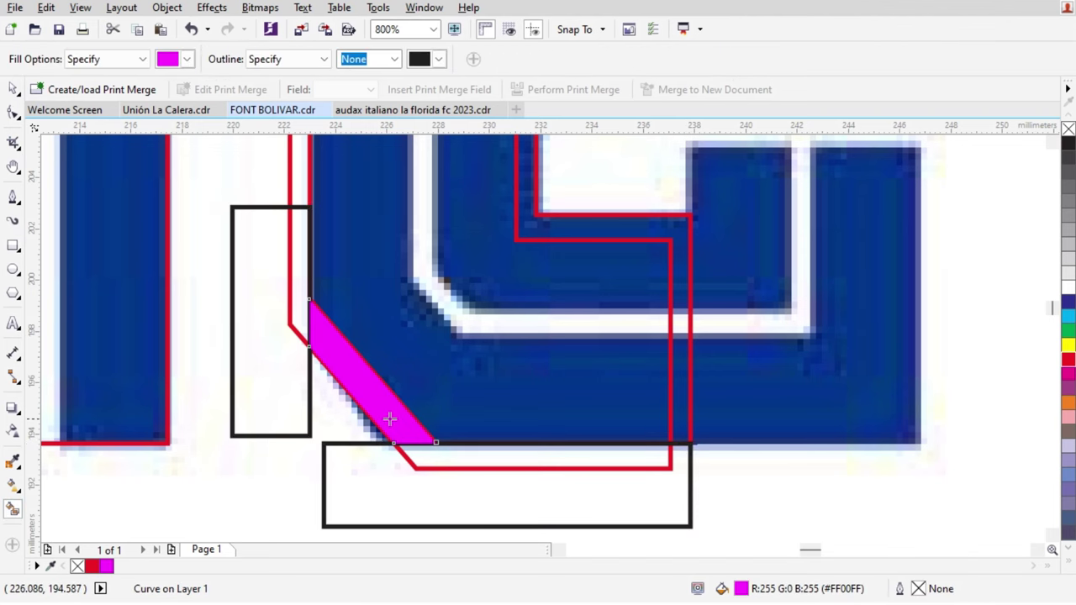
key(space)
click(362, 479)
key(Delete)
click(274, 411)
key(Delete)
click(295, 277)
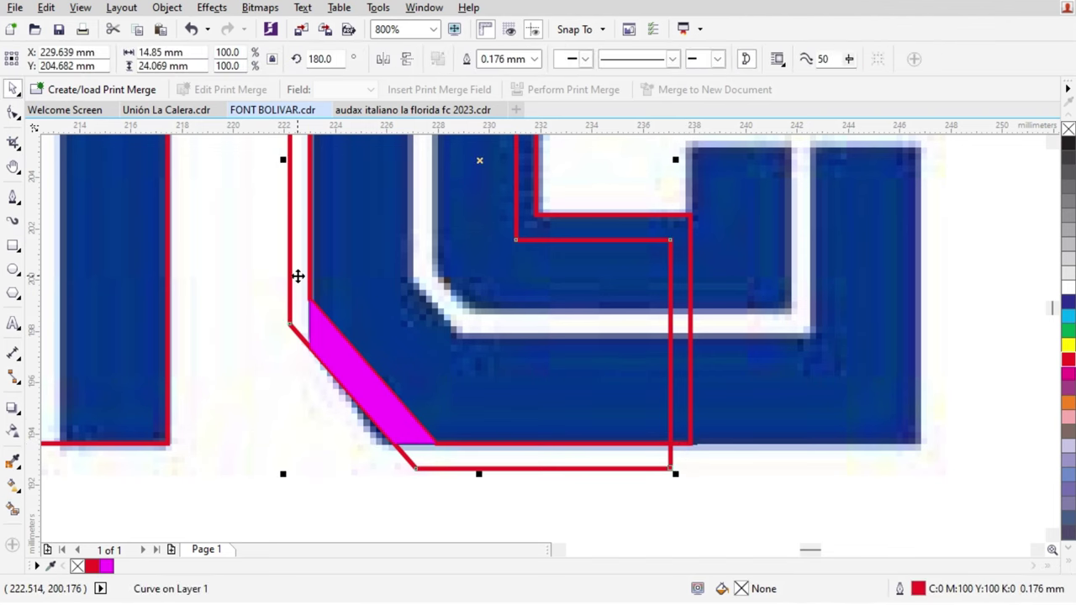
key(Delete)
Step: Weld the filled bevel strip to the numeral 2's lower-left piece
click(352, 386)
shift+click(414, 248)
click(468, 58)
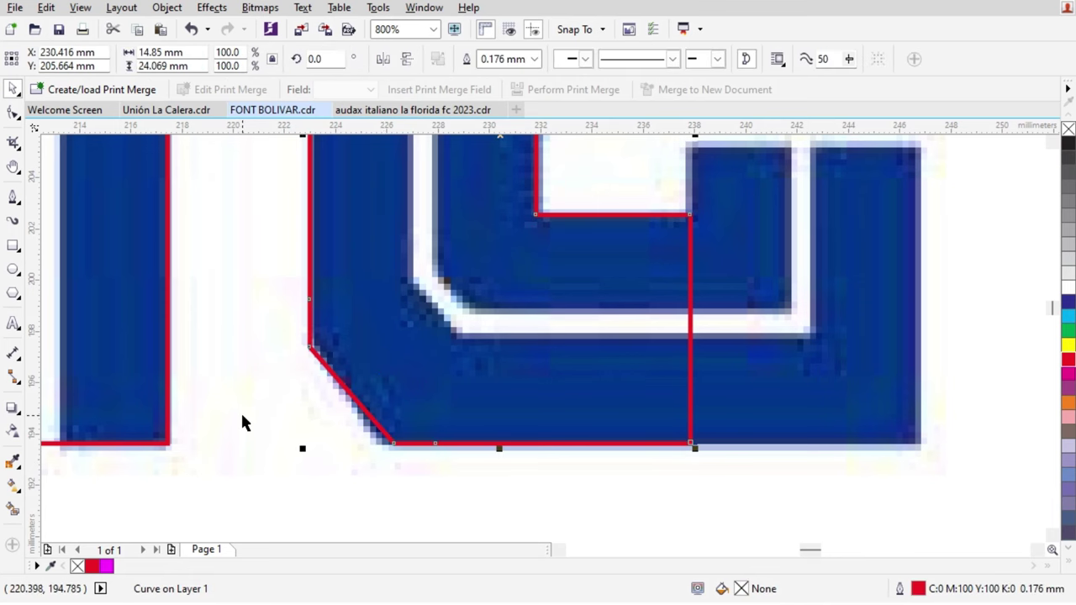
scroll(386, 386, down, 3)
scroll(422, 288, up, 3)
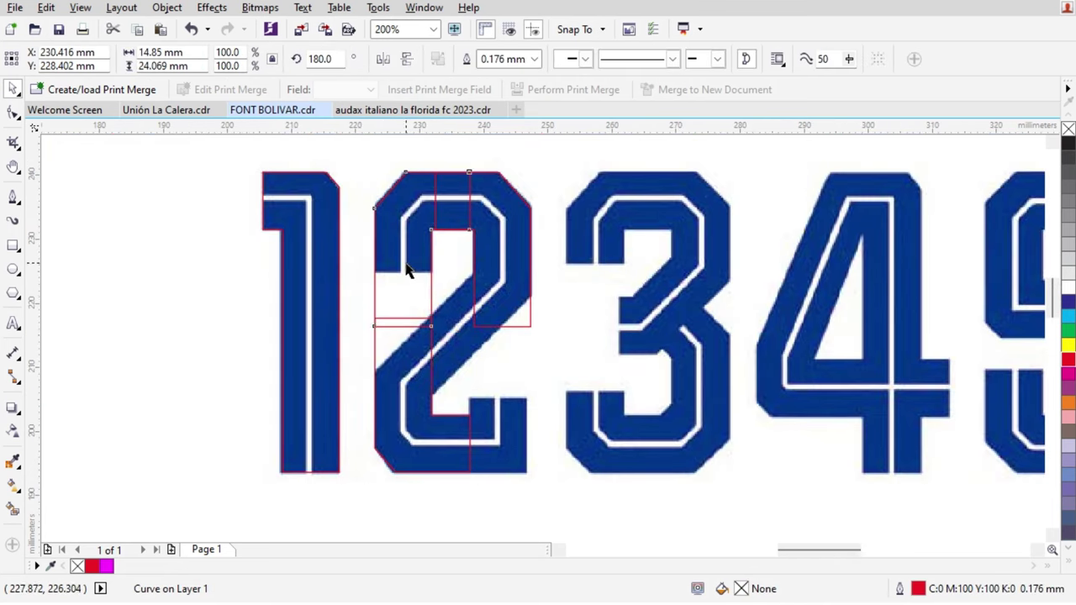
Step: Try a copy of the numeral 2's lower-left piece placed beside it, mirrored horizontally and vertically
key(Escape)
scroll(430, 294, down, 1)
drag(415, 430, 527, 429)
right_click(527, 430)
click(383, 59)
click(408, 63)
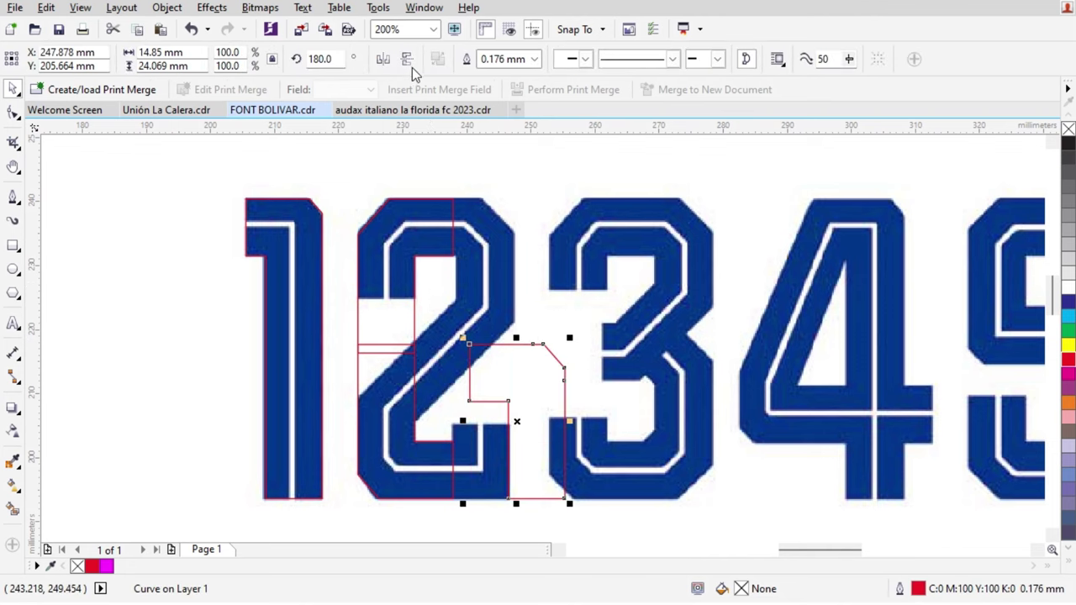
Step: Try top-aligning the mirrored copy with the upper-left piece and moving it onto the numeral 2's upper-right corner
shift+click(427, 217)
scroll(450, 200, up, 1)
key(t)
key(Escape)
drag(567, 211, 443, 212)
Step: Undo the mirrored copy and its placement to restore the numeral 2's original upper-right piece
key(ctrl+z)
key(ctrl+z)
key(ctrl+z)
key(ctrl+z)
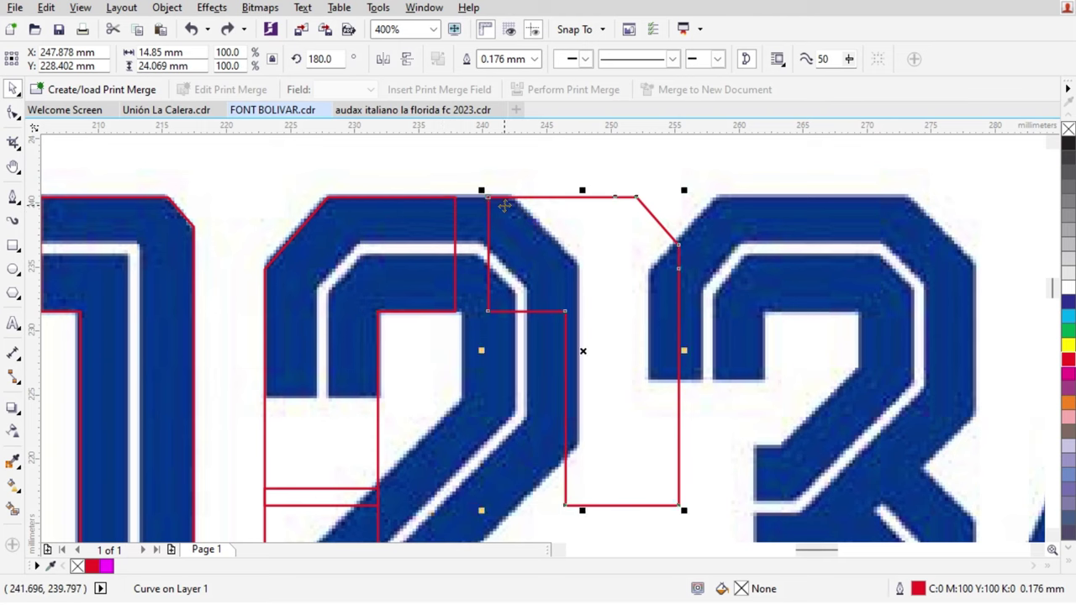
key(ctrl+z)
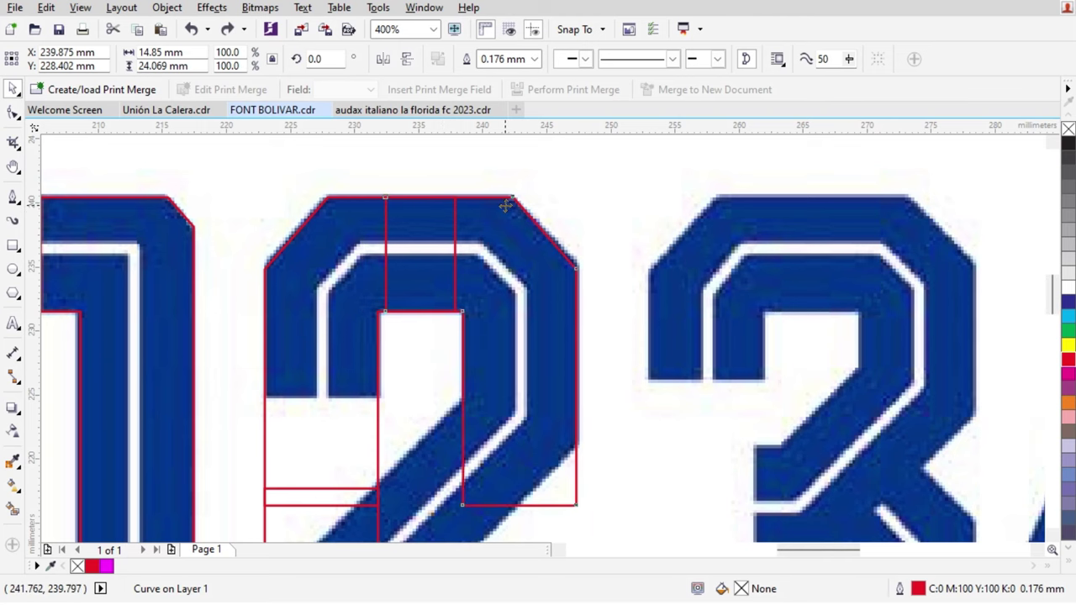
Step: Copy the numeral 2's upper-right piece downward and bottom-align the copy with the lower-left piece
scroll(505, 206, down, 1)
click(542, 375)
scroll(483, 482, up, 1)
drag(567, 203, 558, 394)
shift+click(457, 411)
key(b)
click(653, 395)
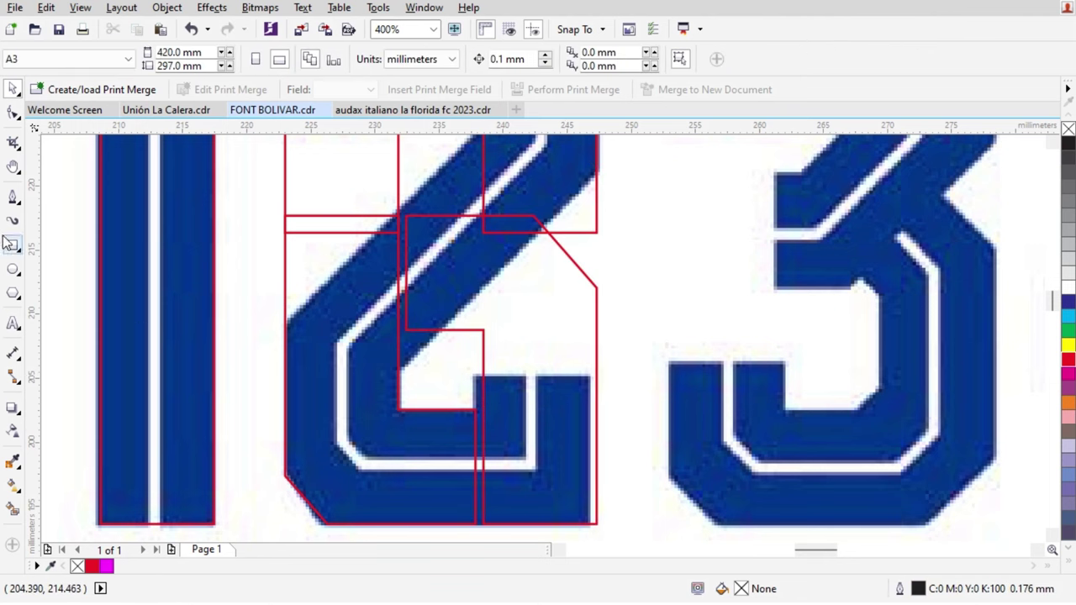
Step: Draw a rectangle over the lower-right piece's upper part and trim the piece with it just above the numeral 2's short stem
click(591, 211)
shift+click(590, 203)
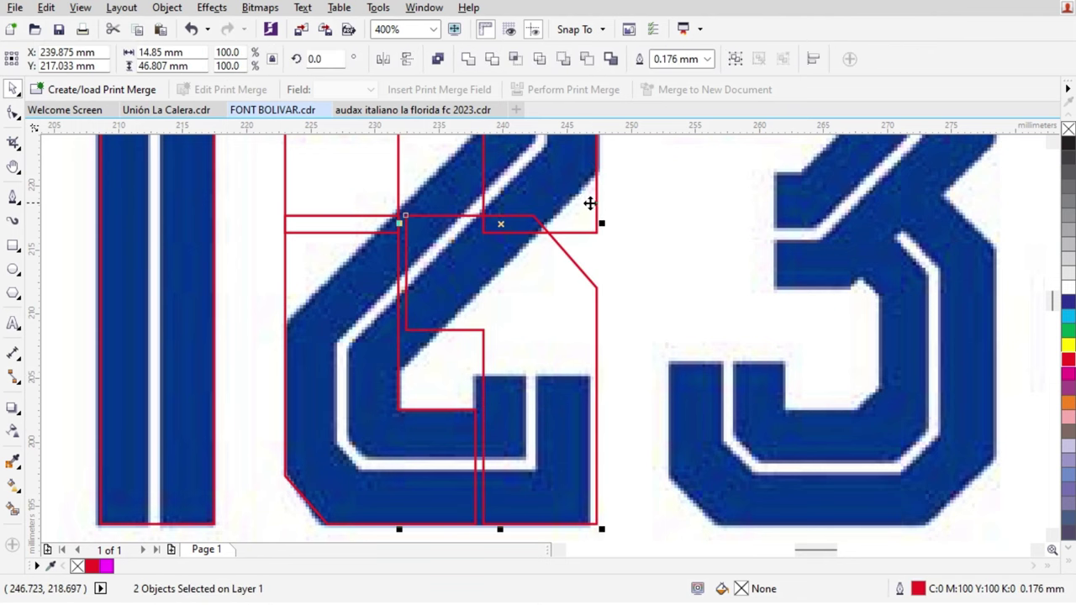
click(670, 281)
scroll(481, 319, down, 2)
click(12, 245)
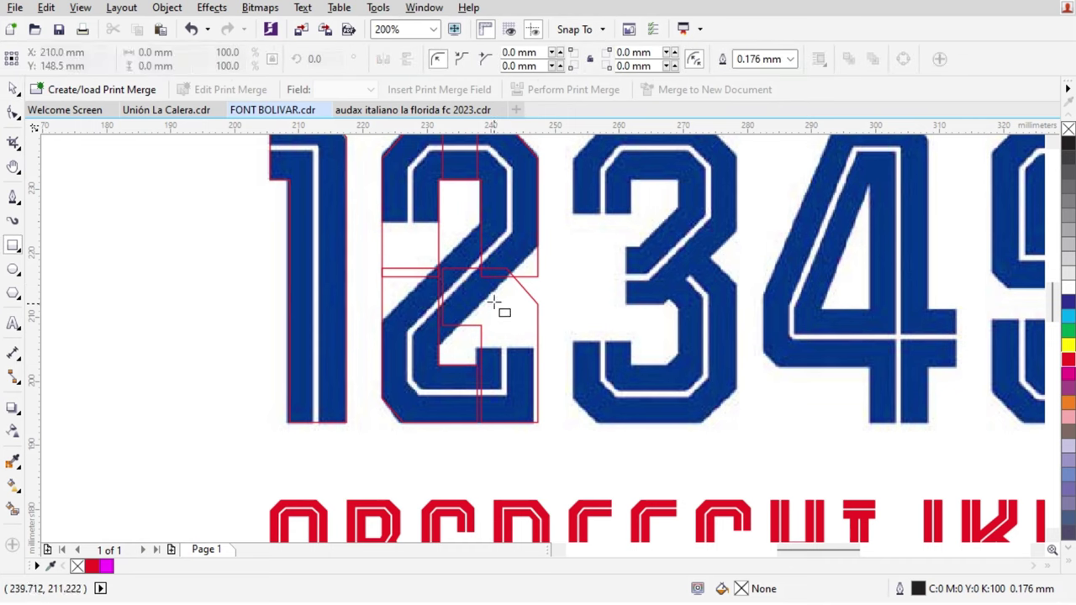
drag(390, 243, 612, 345)
key(space)
scroll(525, 294, up, 1)
shift+click(509, 455)
click(495, 60)
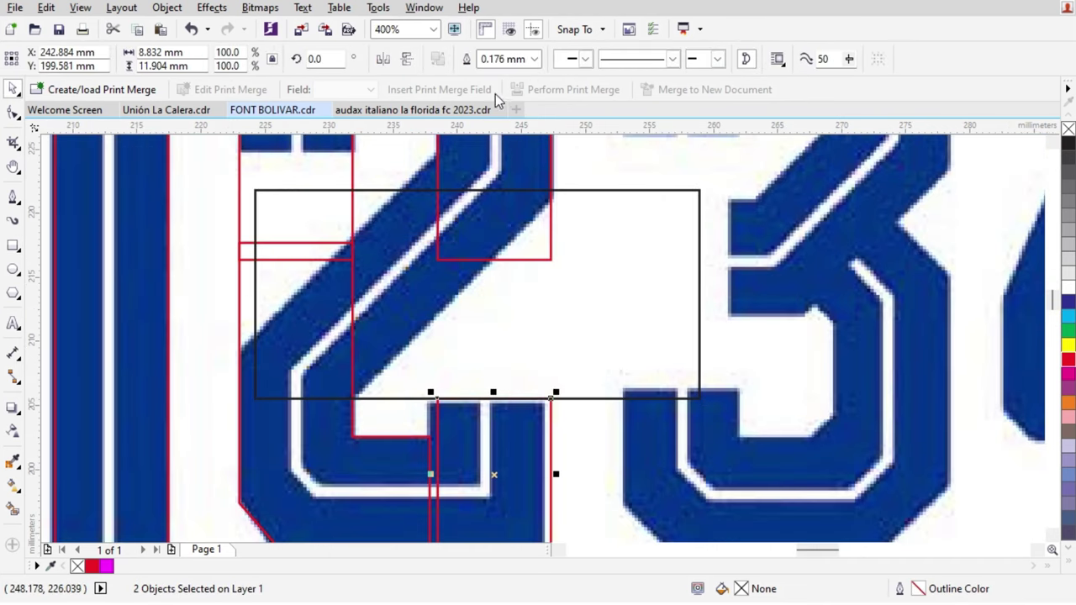
Step: Delete the trimming rectangle and shift the trimmed lower-right piece left onto the edges of the numeral 2's short stem
click(595, 333)
key(Delete)
scroll(597, 331, down, 1)
scroll(544, 398, up, 2)
drag(580, 405, 568, 405)
Step: Move the right-end nodes of the numeral 2's lower-left piece about 1.3 mm right, so it overlaps the lower-right piece
click(384, 336)
scroll(447, 288, down, 1)
scroll(443, 326, up, 1)
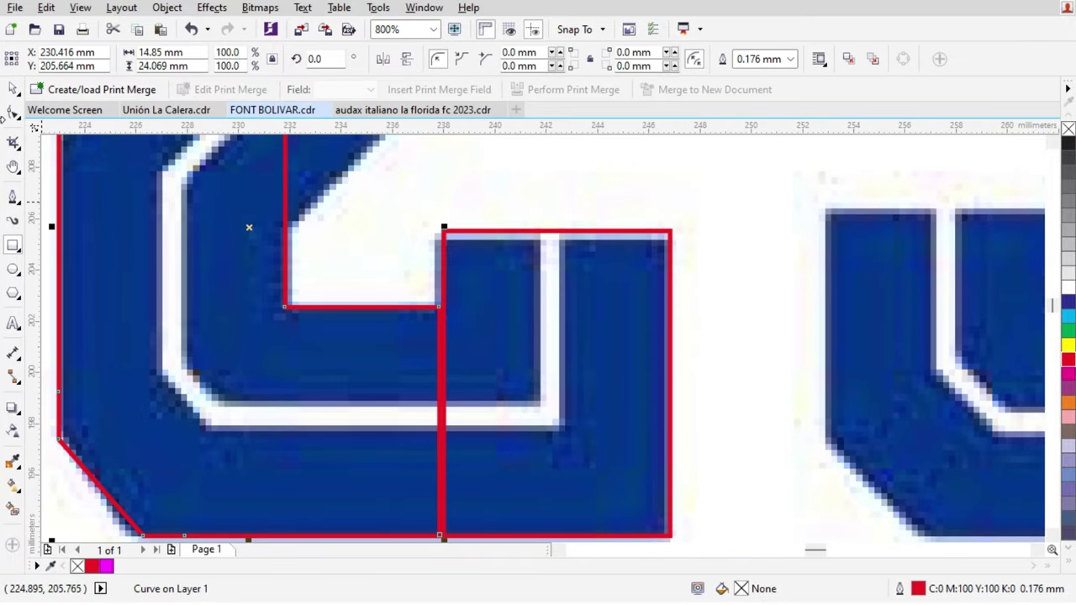
key(F10)
drag(416, 264, 564, 523)
key(Right)
key(Right)
key(Right)
key(Right)
key(Right)
key(Right)
key(Right)
key(Right)
key(Right)
key(Right)
key(Right)
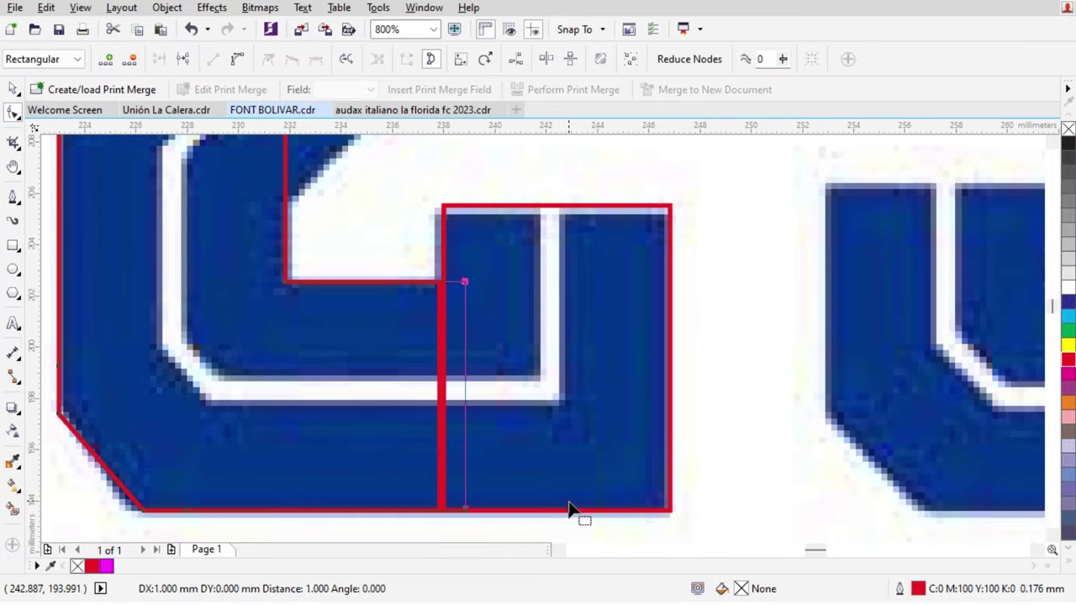
Step: Lower the top edge of the numeral 2's lower-left piece to the corner where the diagonal stroke begins
scroll(615, 472, down, 2)
key(space)
scroll(575, 341, up, 1)
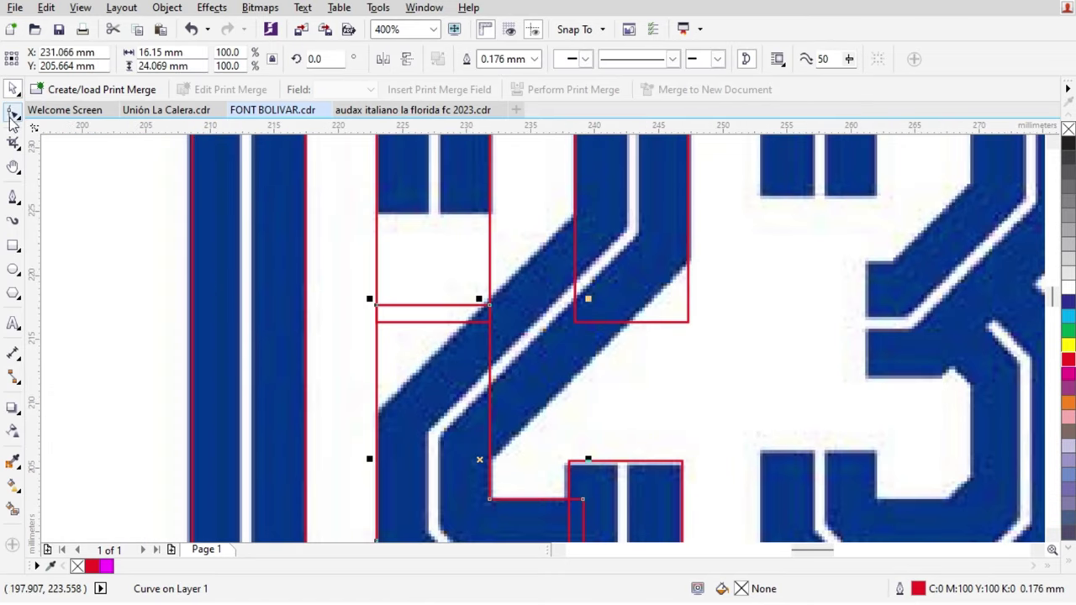
click(13, 113)
drag(317, 228, 496, 412)
Step: Raise the bottom edges of the numeral 2's upper-left and upper-right pieces to the matching stroke end and outer corner
click(470, 321)
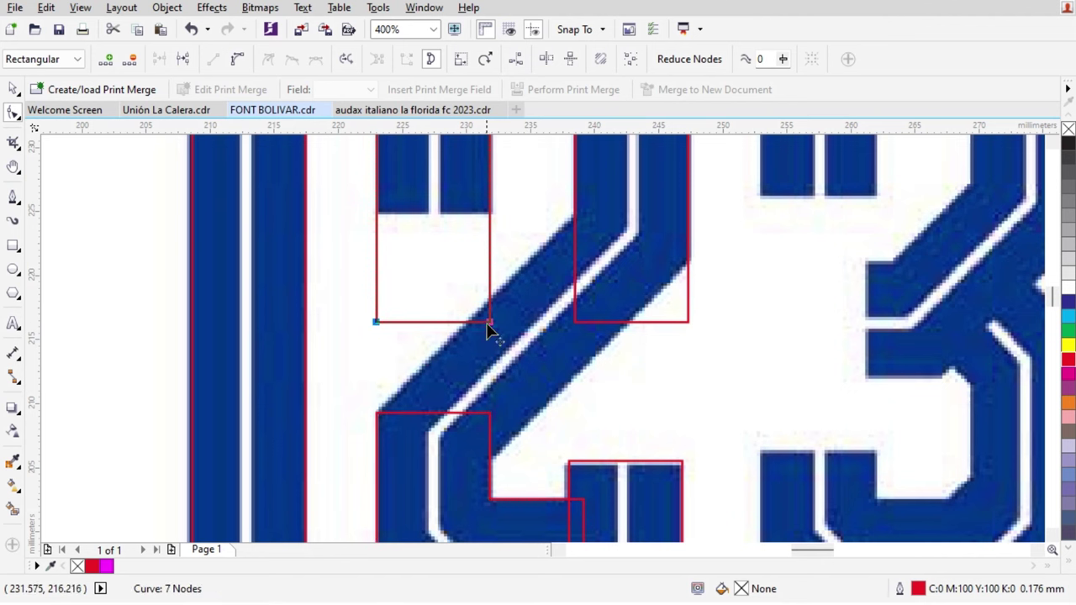
drag(490, 327, 493, 221)
click(706, 332)
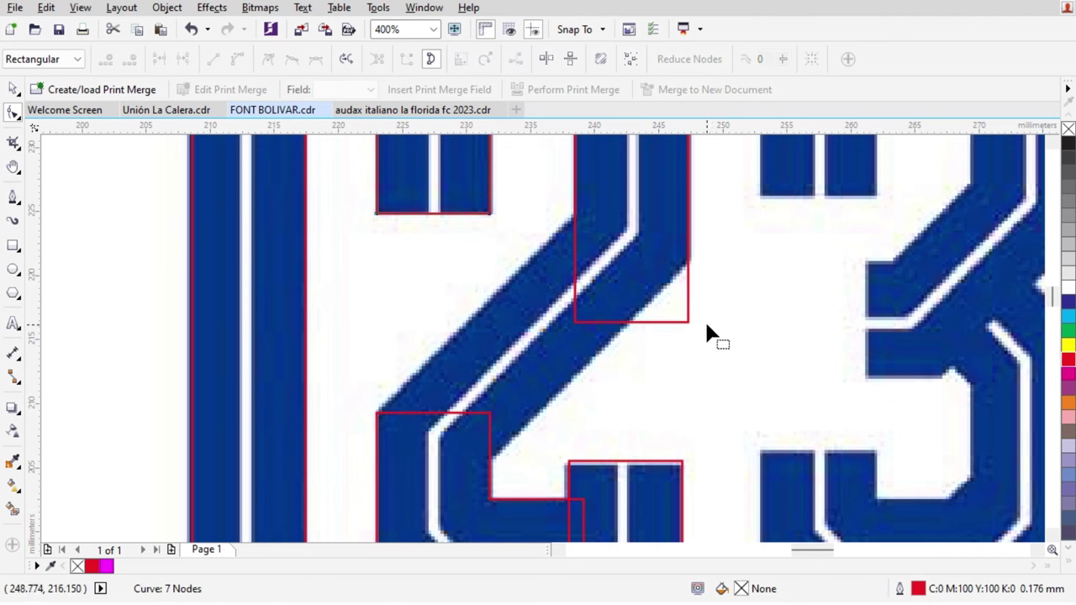
drag(740, 293, 537, 356)
drag(574, 322, 580, 268)
key(space)
click(791, 324)
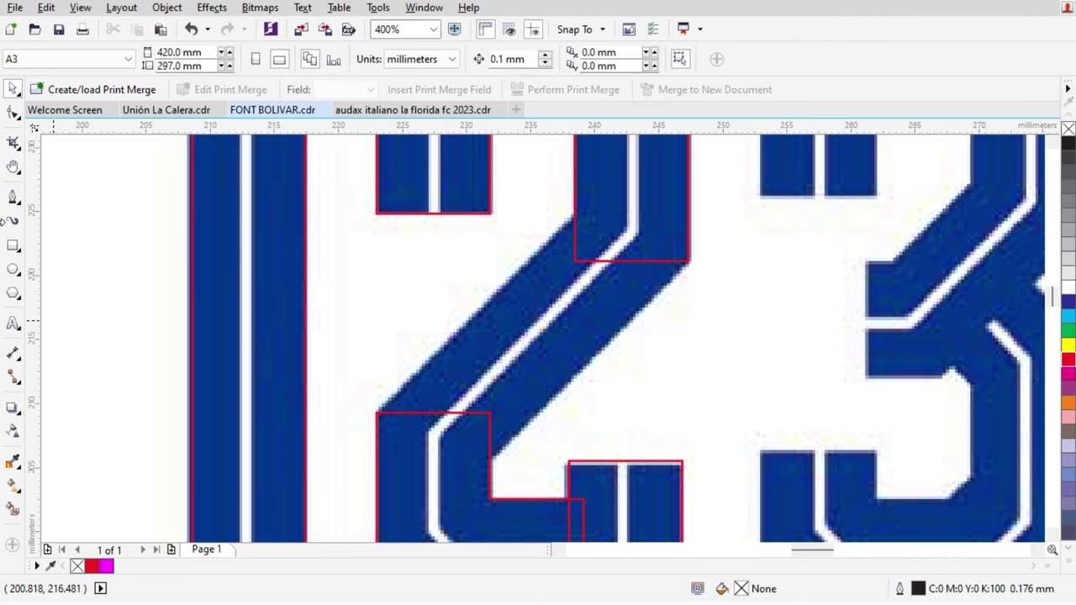
Step: Start a Pen outline inside the upper-right piece, tracing the diagonal's upper edge and crossing to the inner corner above the base
click(12, 202)
scroll(583, 185, up, 1)
click(639, 265)
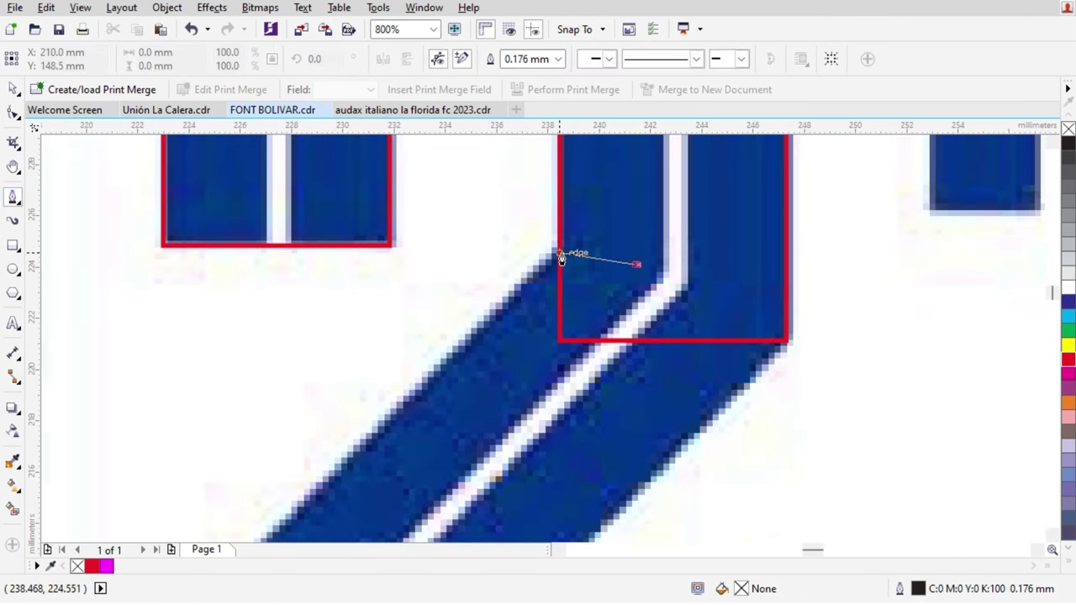
click(560, 251)
scroll(560, 250, down, 1)
scroll(492, 432, up, 2)
click(490, 433)
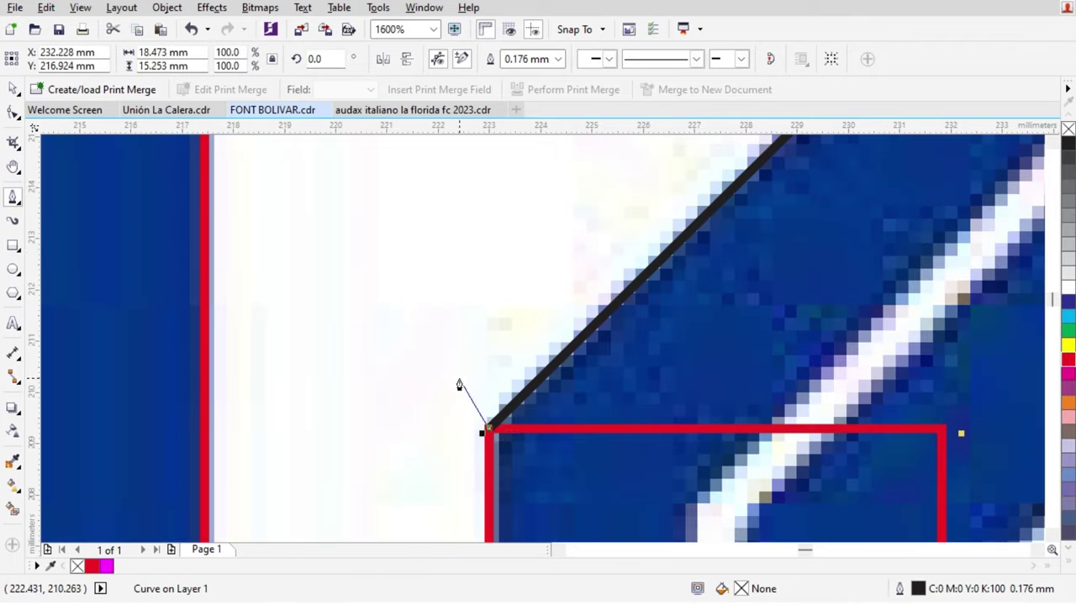
scroll(462, 385, down, 1)
click(564, 420)
scroll(564, 420, down, 1)
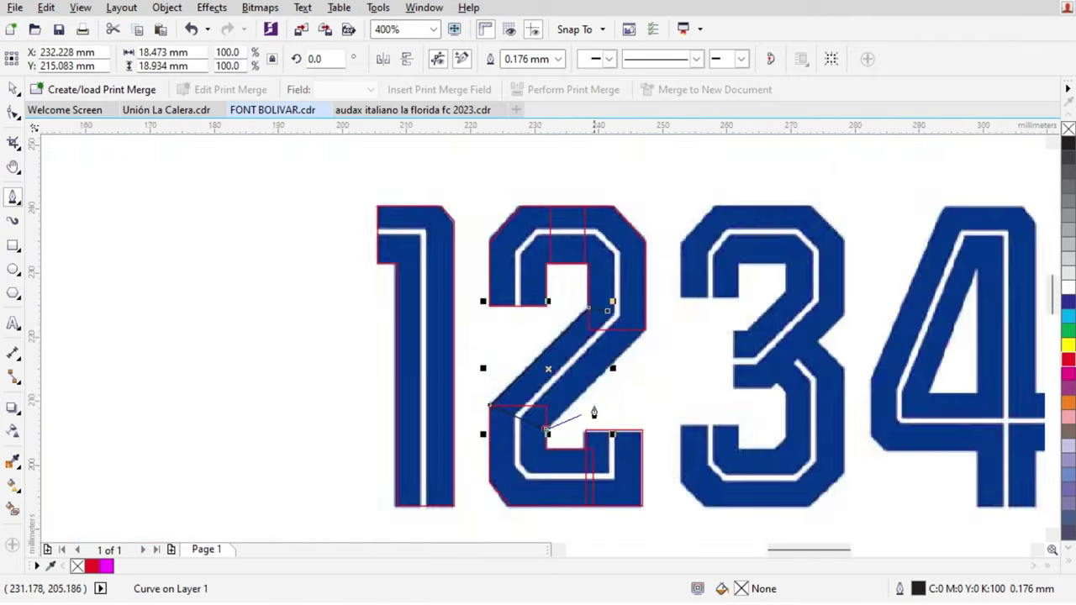
Step: Close the diagonal outline through the upper-right piece's outer corner and weld it to that piece
scroll(593, 413, up, 1)
scroll(552, 418, down, 1)
scroll(446, 463, up, 1)
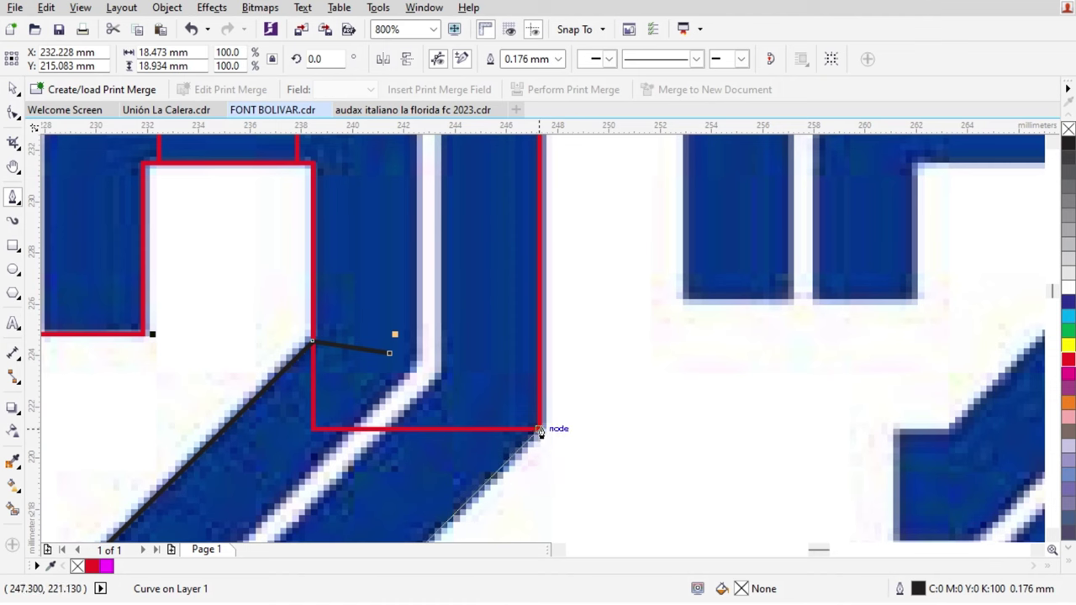
click(381, 361)
scroll(512, 336, down, 2)
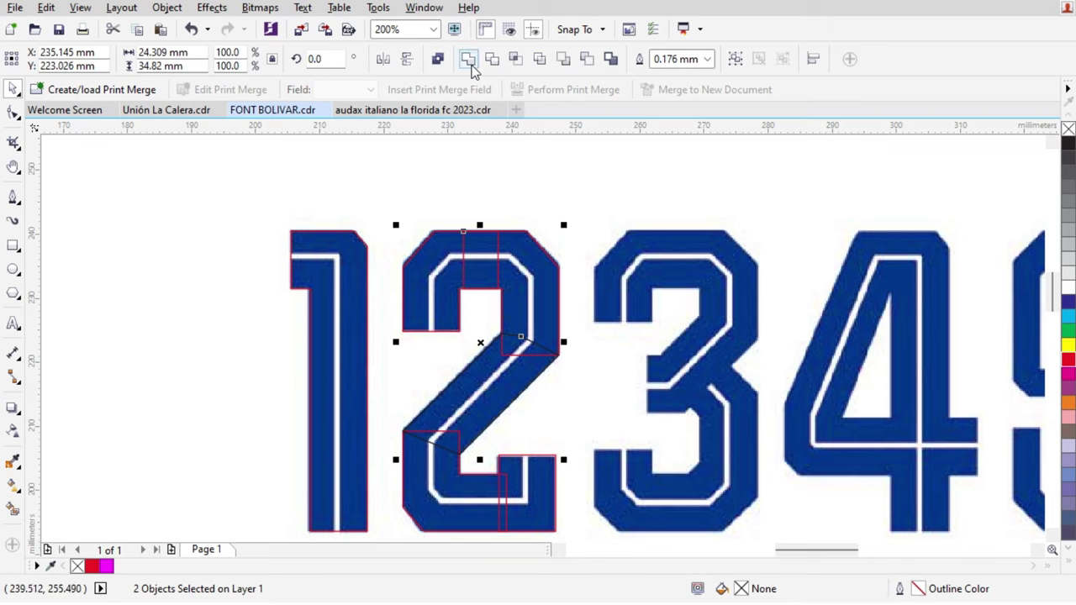
click(473, 63)
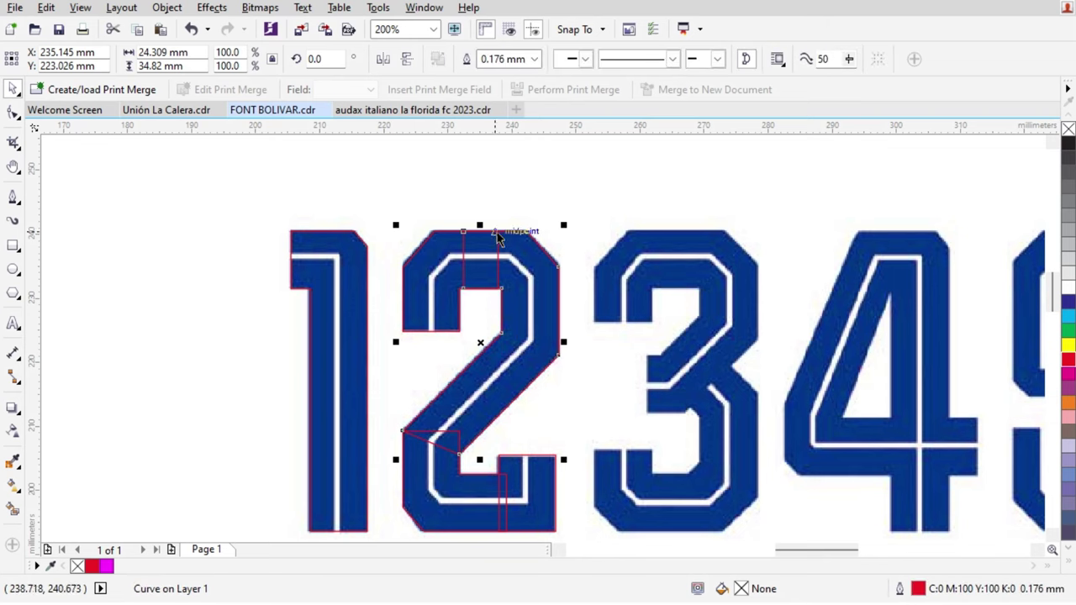
Step: Copy the numeral 2's upper-left piece about 30 mm right onto the numeral 3's upper-left corner
click(427, 287)
scroll(536, 282, up, 1)
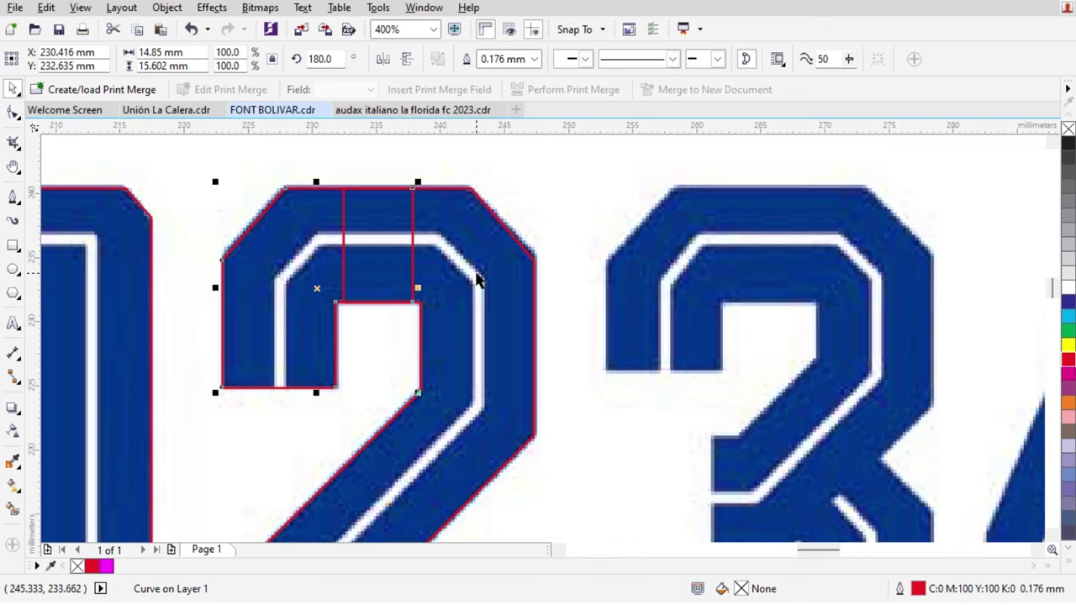
drag(294, 273, 681, 274)
scroll(879, 389, up, 1)
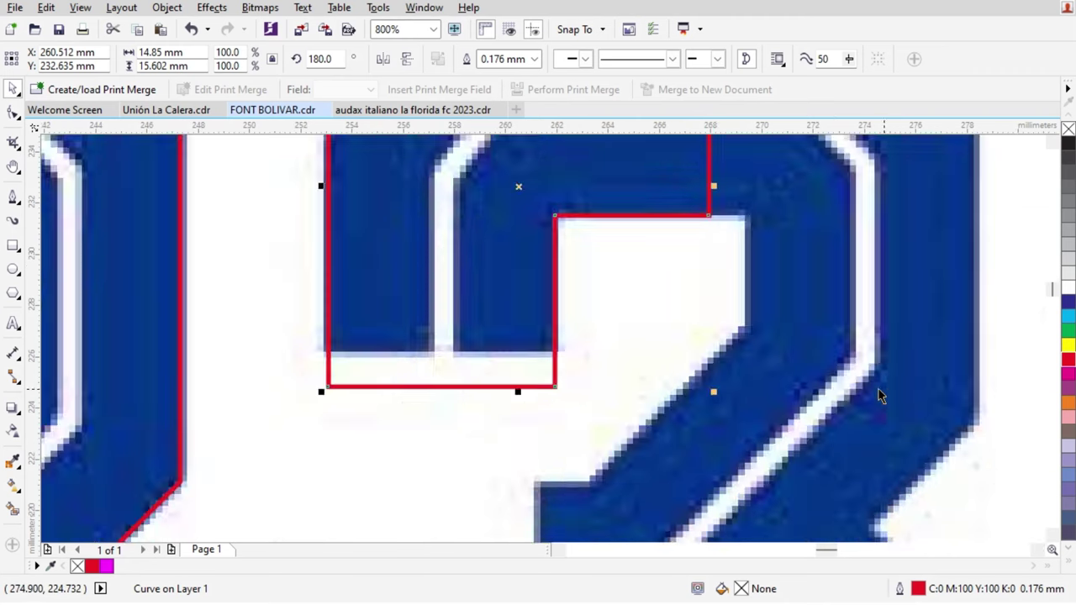
scroll(878, 389, down, 1)
Step: Copy the numeral 3's upper-left piece, mirror it horizontally and fit it to the numeral's upper-right corner
drag(471, 345, 704, 351)
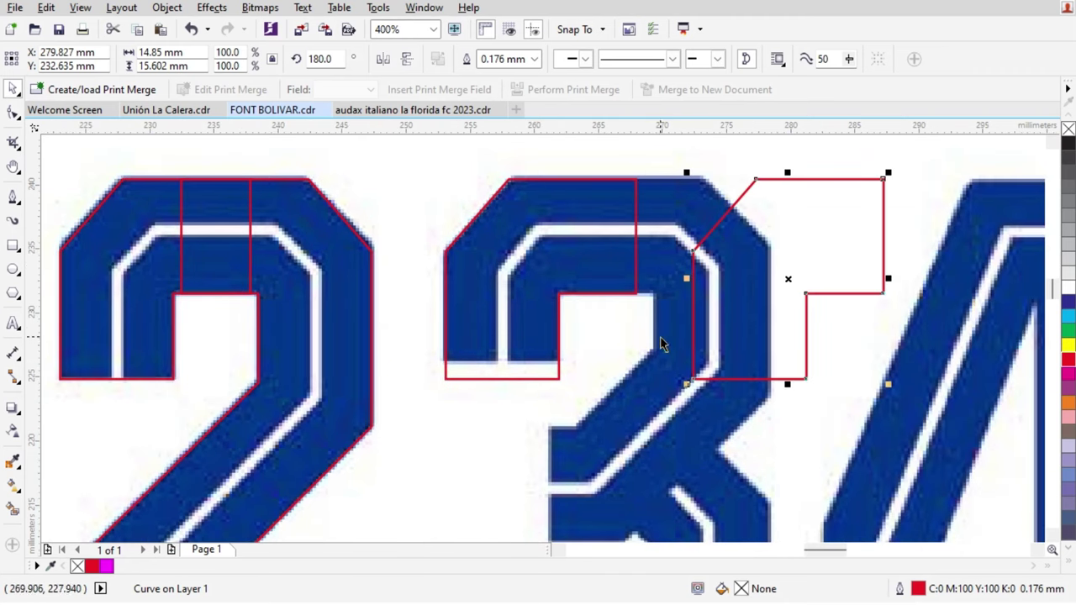
click(383, 59)
scroll(727, 218, up, 1)
drag(793, 263, 557, 263)
scroll(557, 263, down, 1)
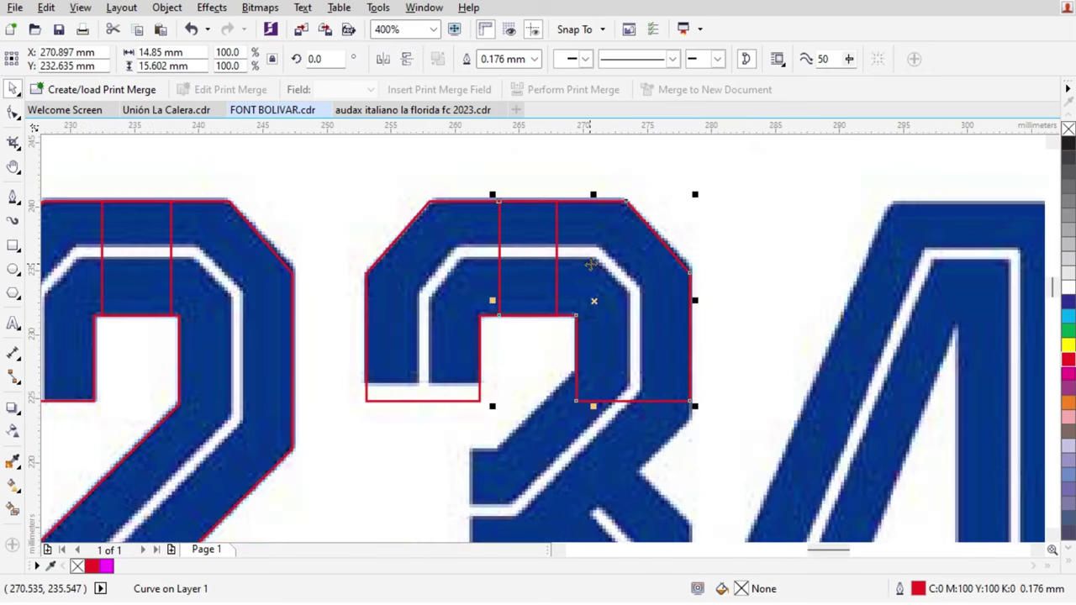
scroll(588, 286, down, 2)
scroll(575, 311, up, 2)
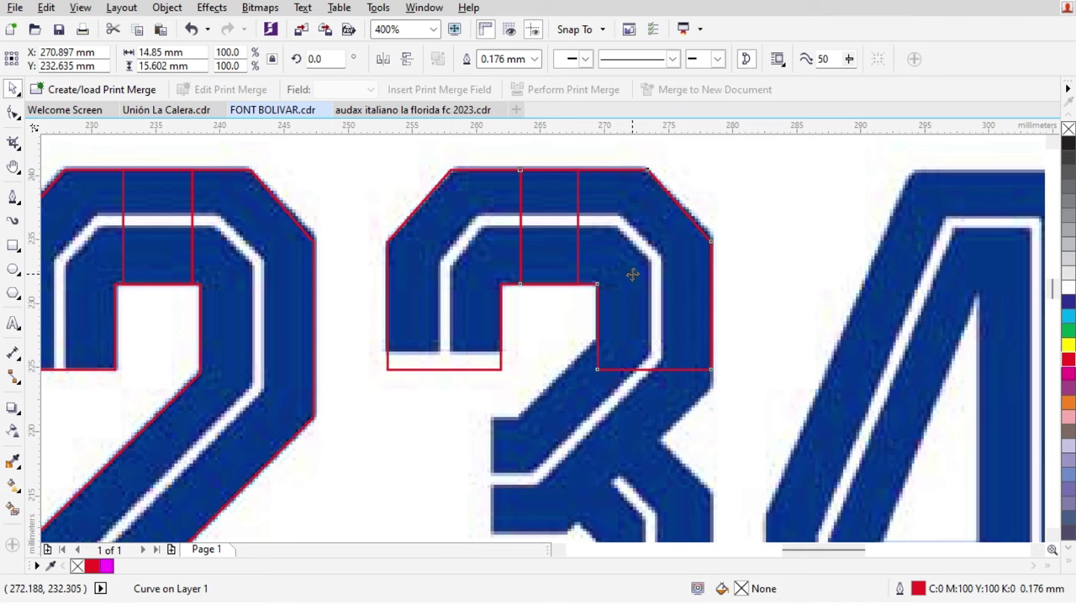
Step: Try a lower copy of the numeral 3's upper-right piece, mirrored both ways and left-aligned with the upper-left piece
scroll(632, 275, down, 1)
drag(632, 275, 632, 440)
right_click(632, 441)
click(408, 60)
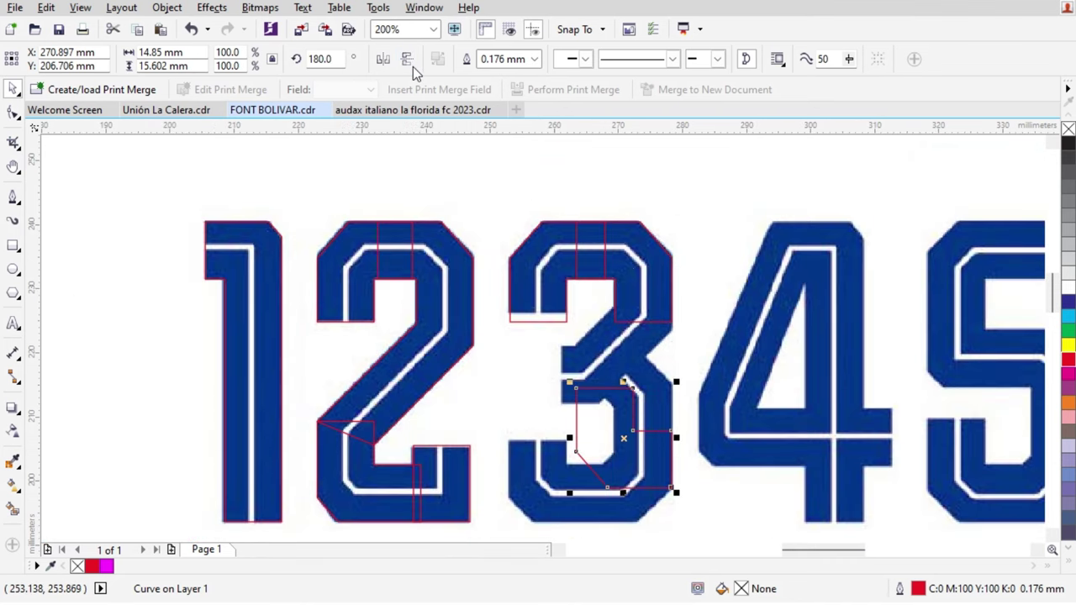
shift+click(543, 298)
key(l)
key(Escape)
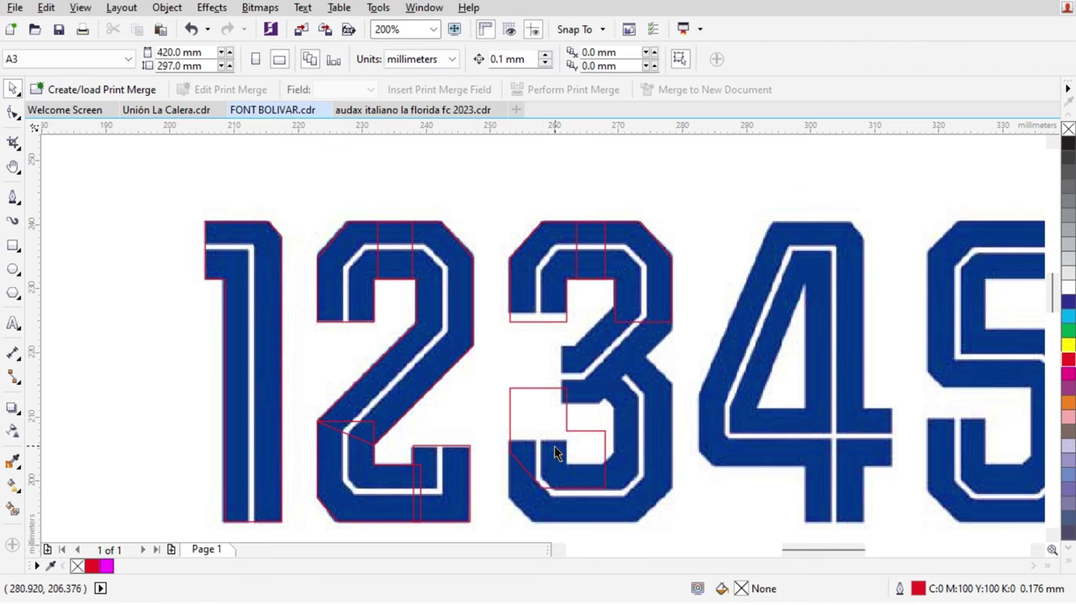
Step: Try bottom-aligning the numeral 3's mirrored lower-left copy with the base of the numeral 2
click(556, 447)
shift+click(454, 462)
key(b)
click(665, 492)
scroll(605, 503, up, 1)
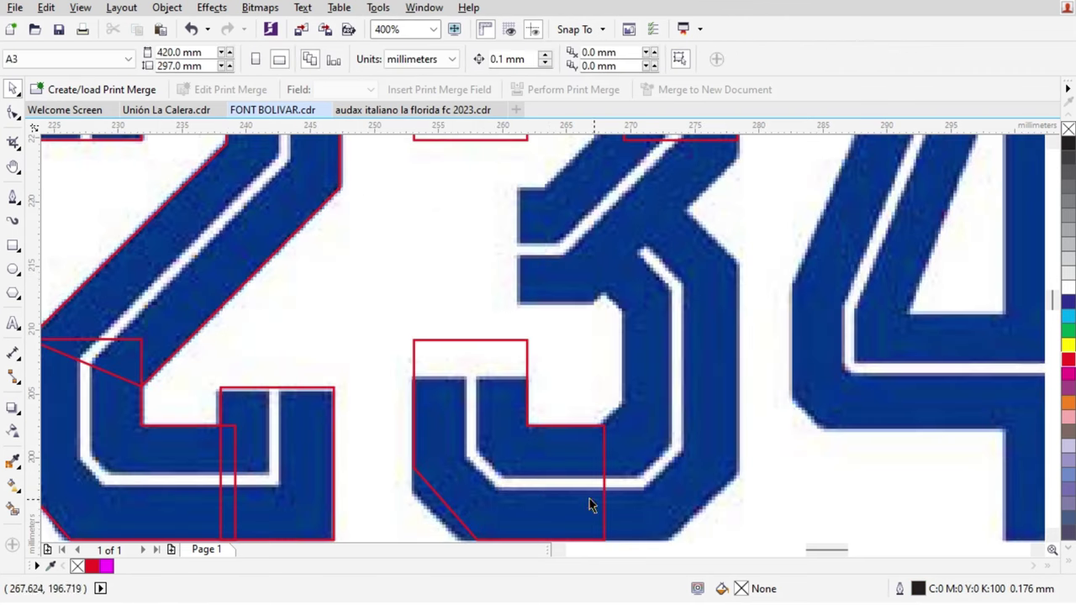
scroll(494, 476, down, 1)
scroll(508, 460, up, 1)
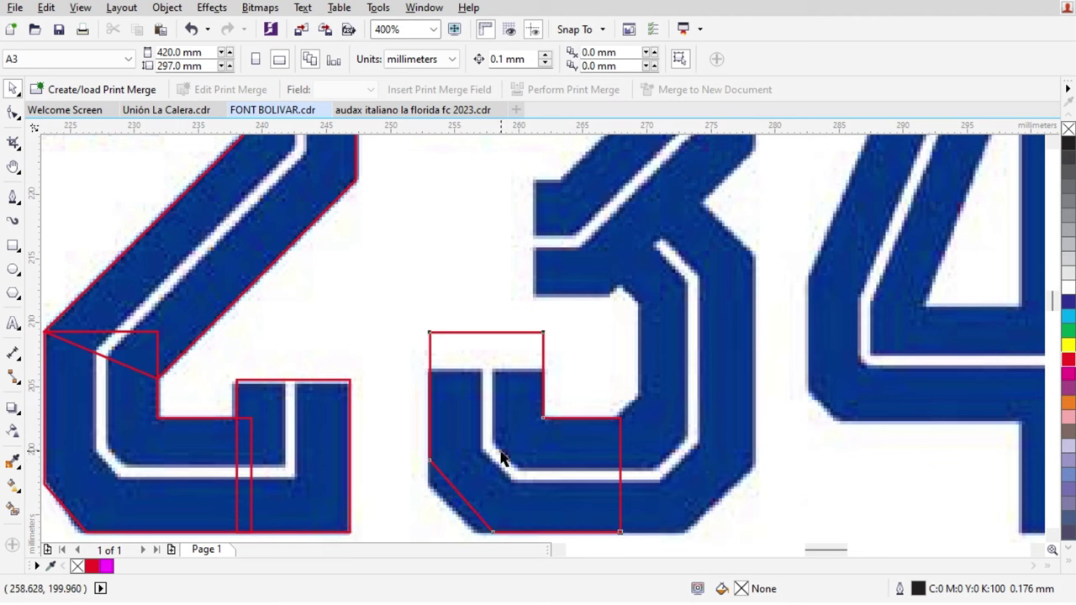
Step: Replace the numeral 3's lower-left piece with a copy of the numeral 2's lower-left piece
click(501, 455)
key(Delete)
drag(172, 437, 699, 452)
key(ctrl+z)
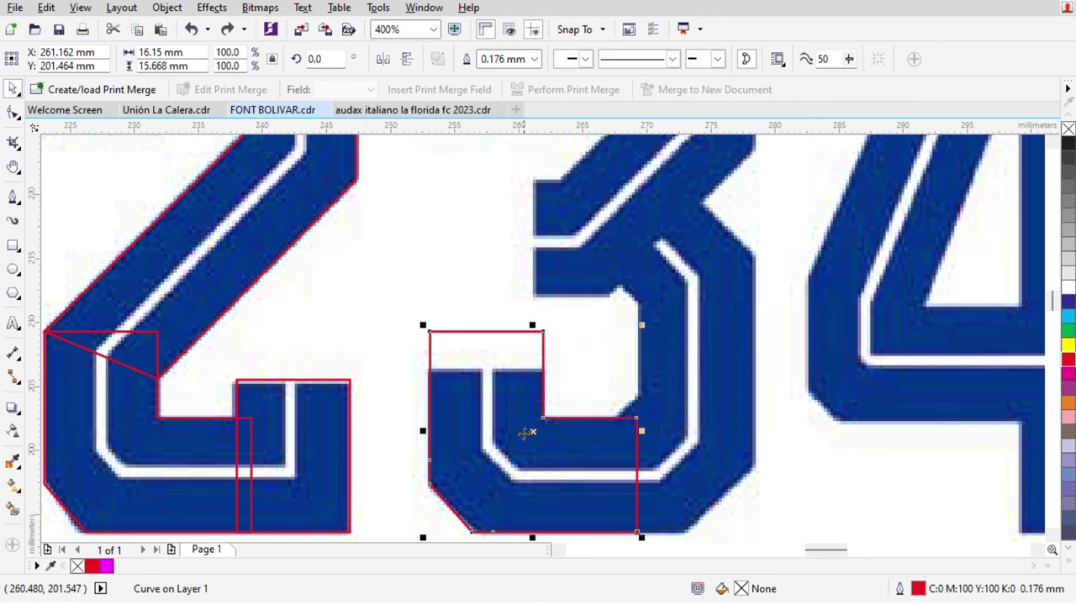
Step: Copy the numeral 3's upper-right piece downward, mirror it vertically and bottom-align it with the lower-left piece
scroll(524, 434, down, 1)
drag(620, 248, 620, 365)
right_click(620, 365)
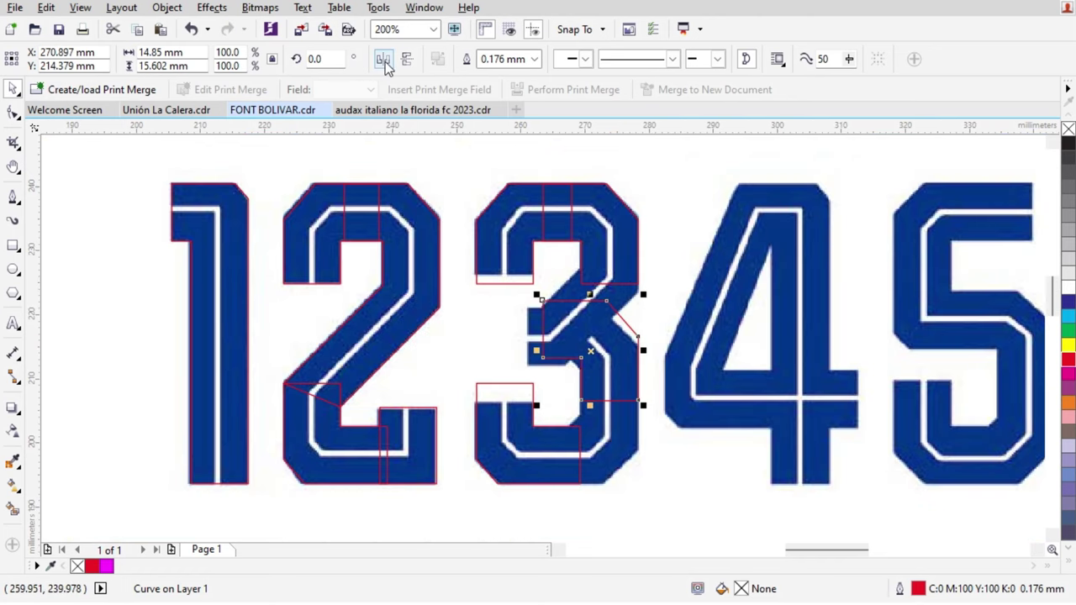
click(407, 58)
shift+click(557, 459)
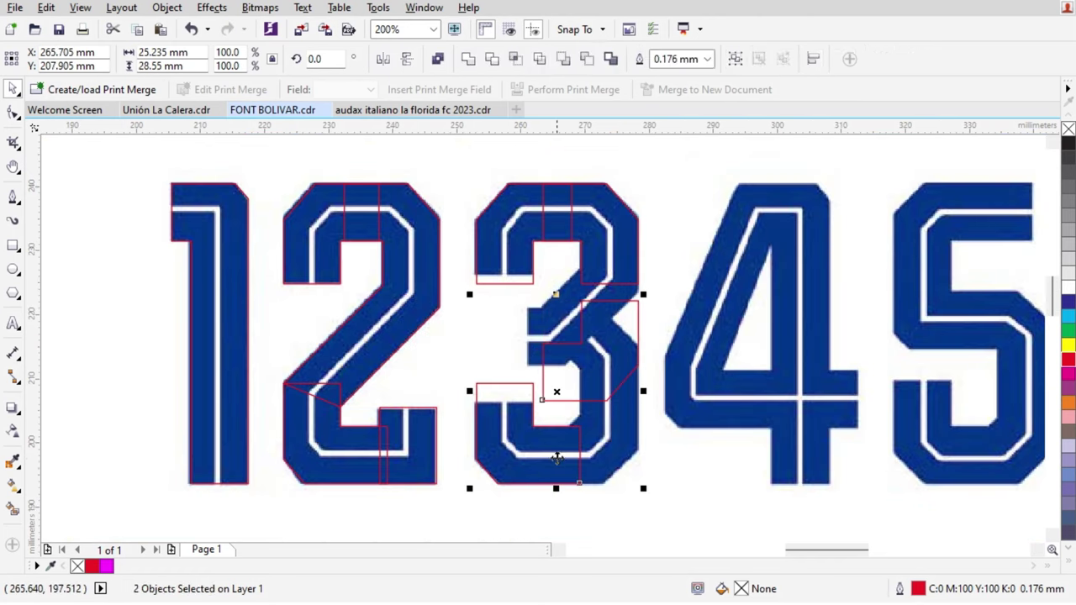
key(b)
key(Escape)
Step: Copy the numeral 3's lower-right piece up and to the left so its slanted edge follows the inner corner's chamfer
scroll(596, 462, up, 2)
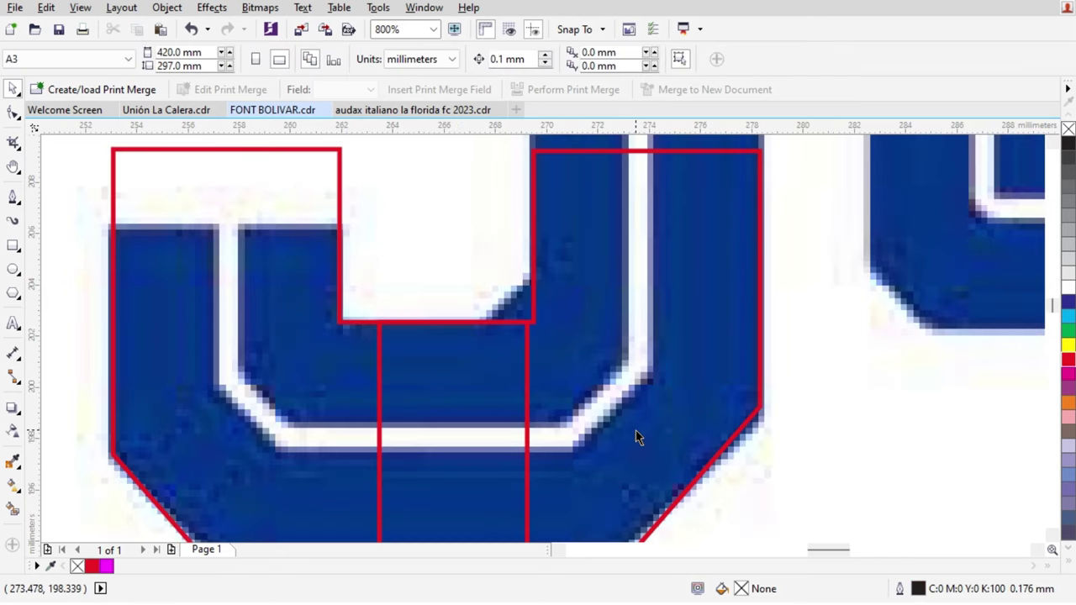
scroll(635, 430, down, 1)
click(640, 421)
scroll(659, 433, up, 1)
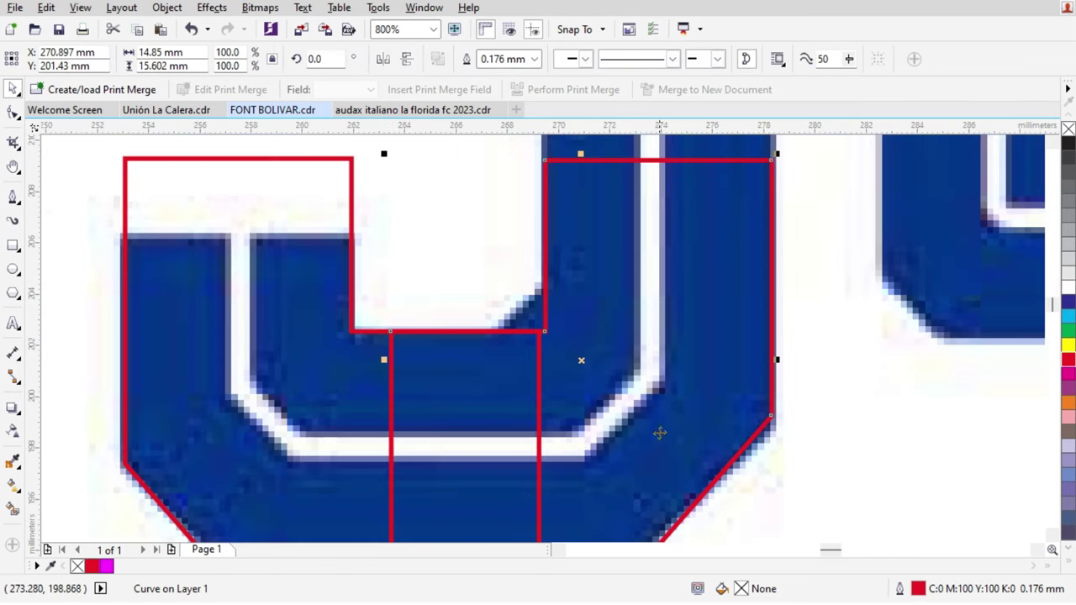
drag(685, 457, 498, 275)
scroll(601, 326, down, 1)
scroll(528, 305, up, 1)
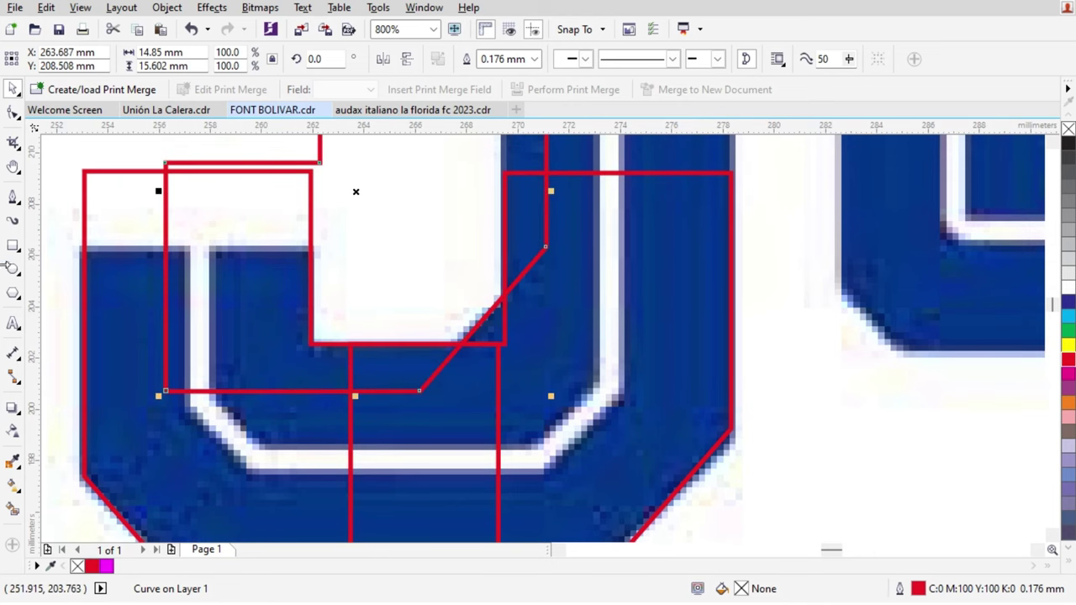
Step: Draw a rectangle about 6.2 by 4.2 mm over the 3's lower inner corner and trim it with the offset copy
key(F6)
drag(439, 277, 599, 385)
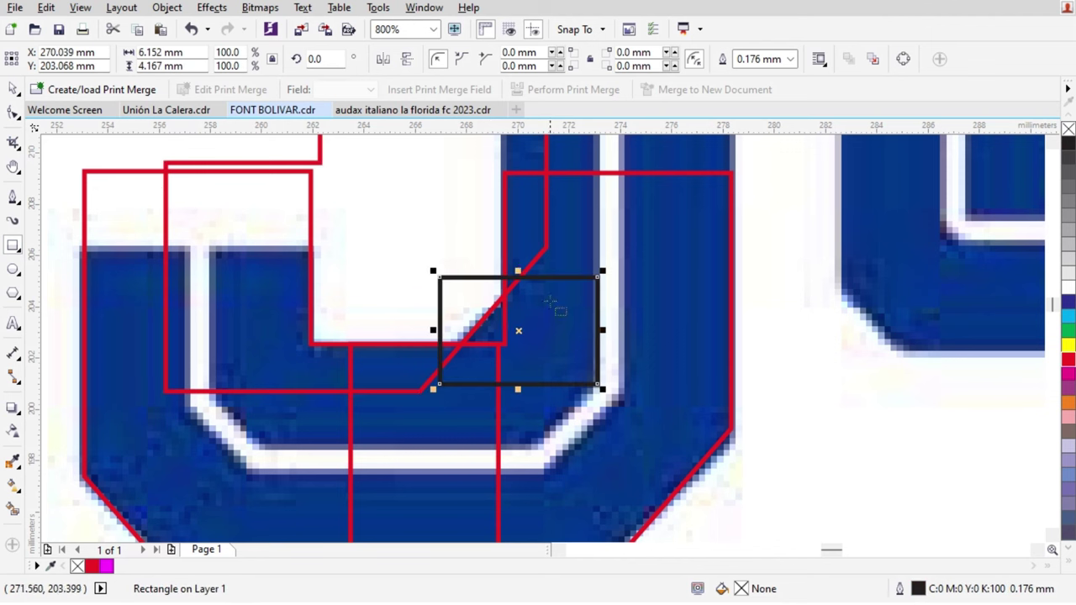
key(space)
shift+click(526, 239)
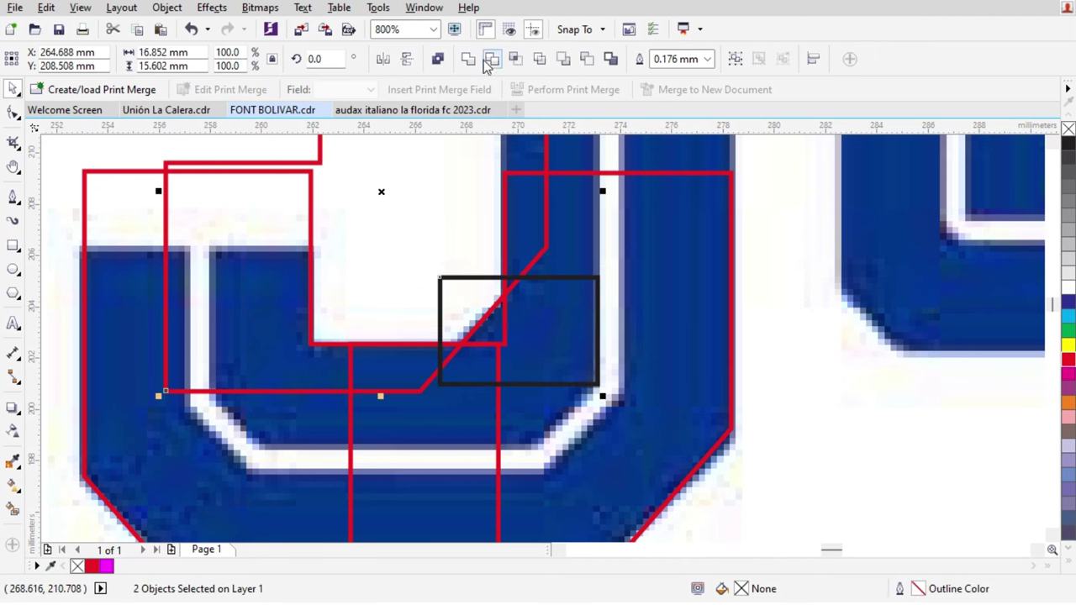
click(492, 58)
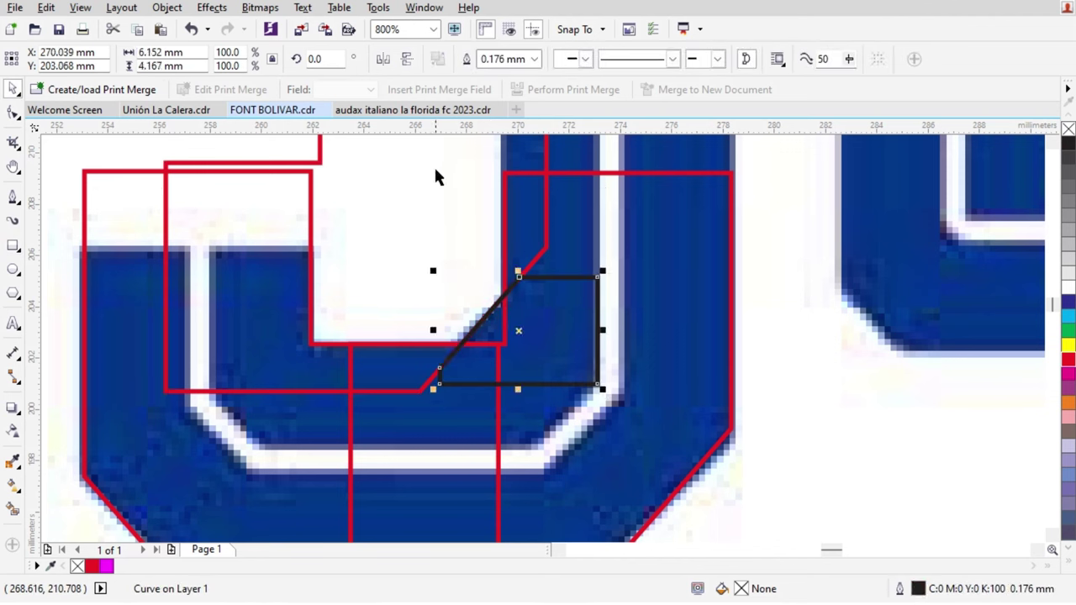
Step: Weld the trimmed chamfer to the numeral 3's lower-right piece, and weld the result to the lower-left piece
click(539, 328)
shift+click(550, 231)
click(480, 59)
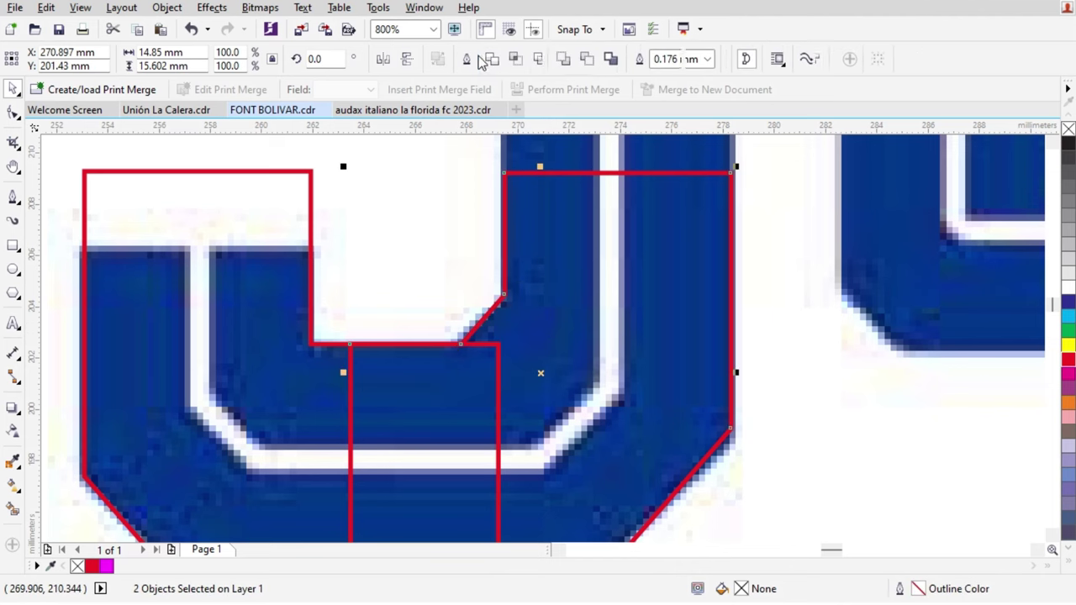
scroll(493, 312, down, 1)
shift+click(375, 319)
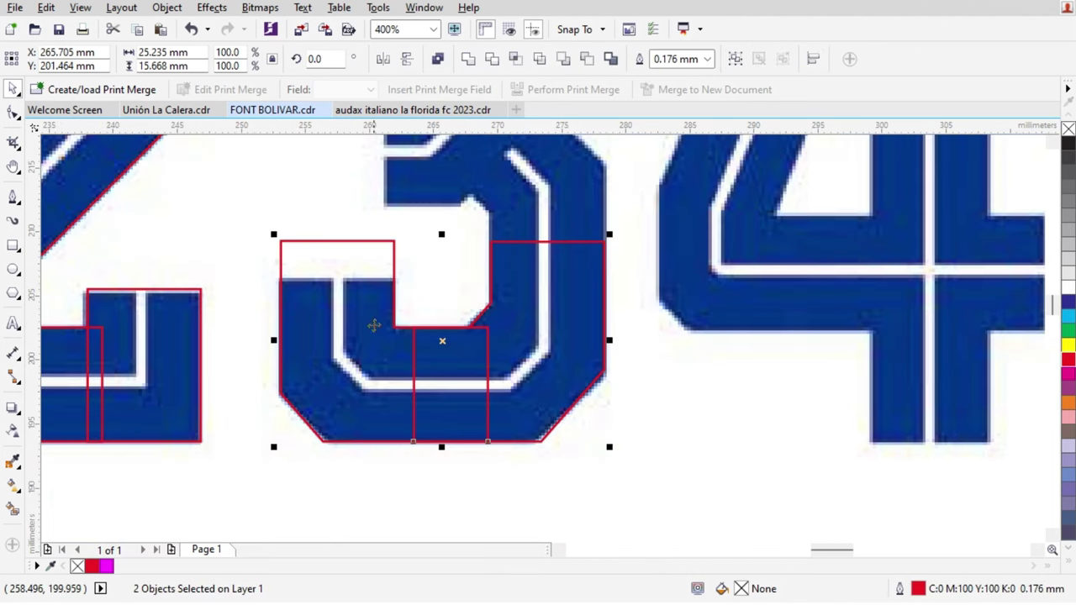
click(468, 59)
Step: Trim the excess above the 3's lower-left arm with a rectangle about 15 by 4.5 mm, and delete the rectangle
scroll(298, 166, up, 1)
click(15, 249)
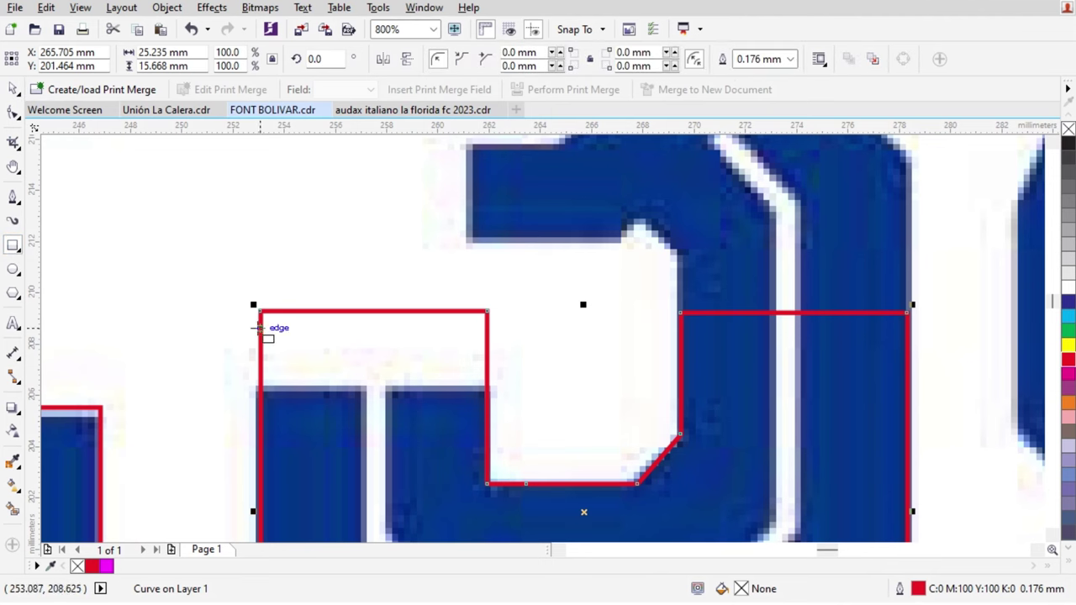
drag(191, 275, 577, 390)
key(space)
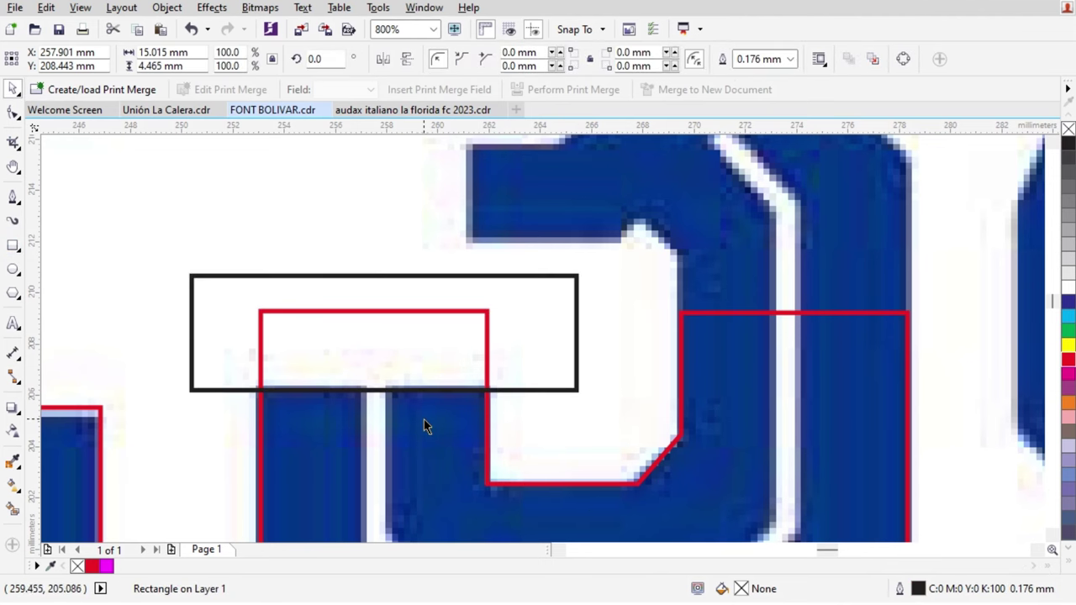
shift+click(423, 419)
click(496, 62)
click(414, 349)
key(Delete)
scroll(414, 357, down, 2)
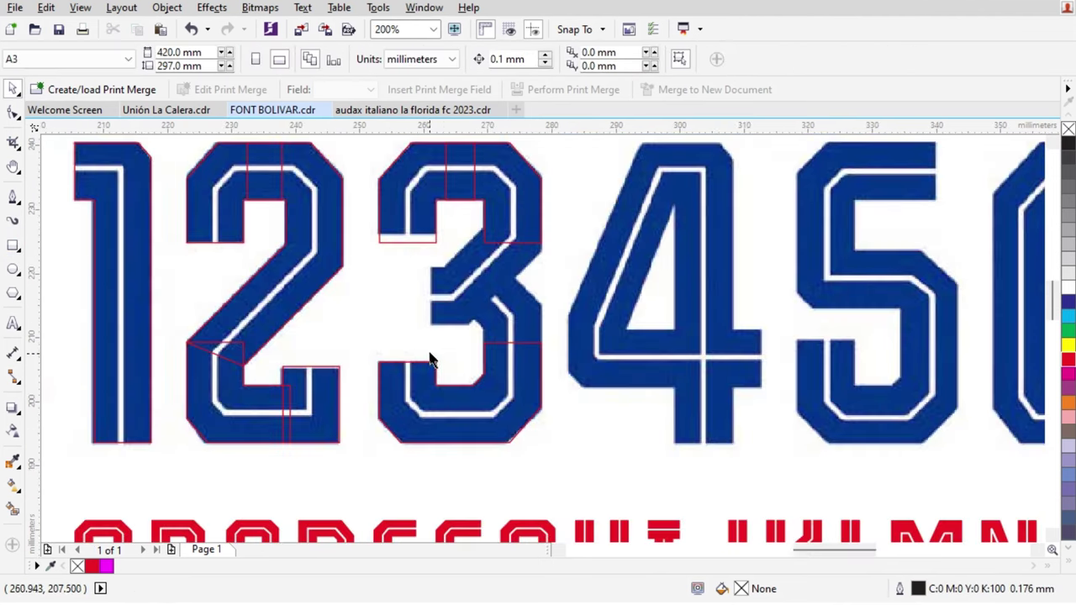
Step: Copy the numeral 3's upper-right piece down onto the right shoulder of the lower half
scroll(477, 309, up, 1)
scroll(516, 326, down, 1)
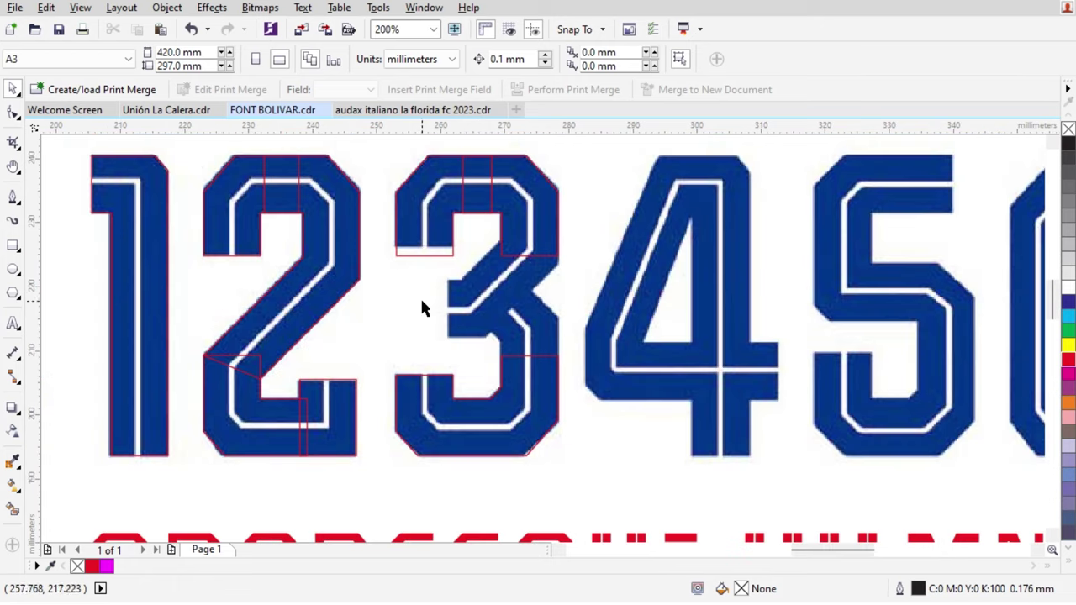
scroll(425, 308, up, 1)
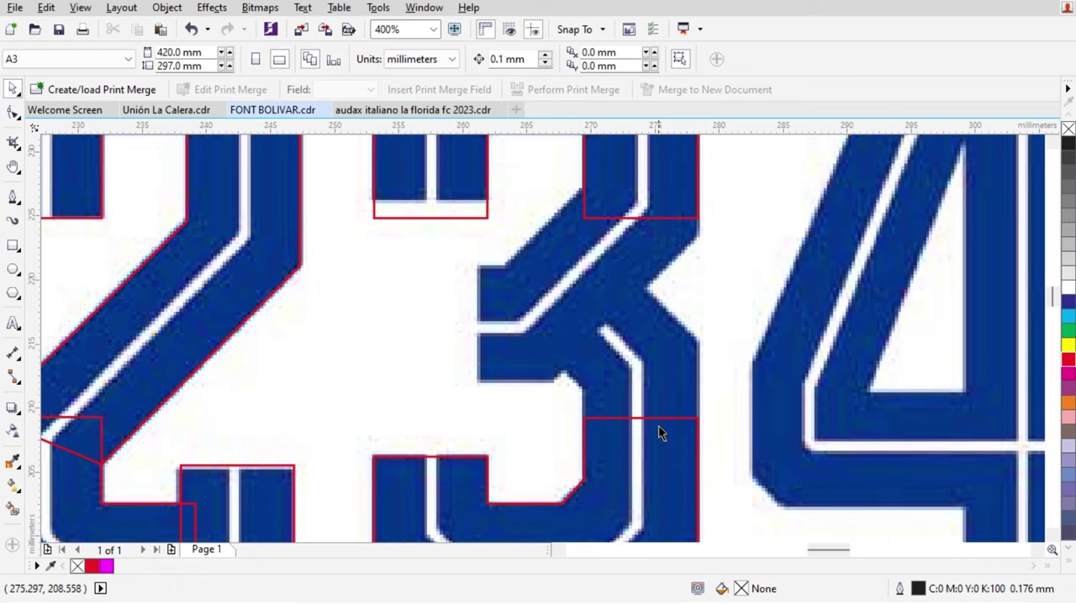
scroll(645, 392, down, 1)
drag(646, 277, 644, 353)
scroll(644, 404, up, 1)
scroll(625, 346, down, 2)
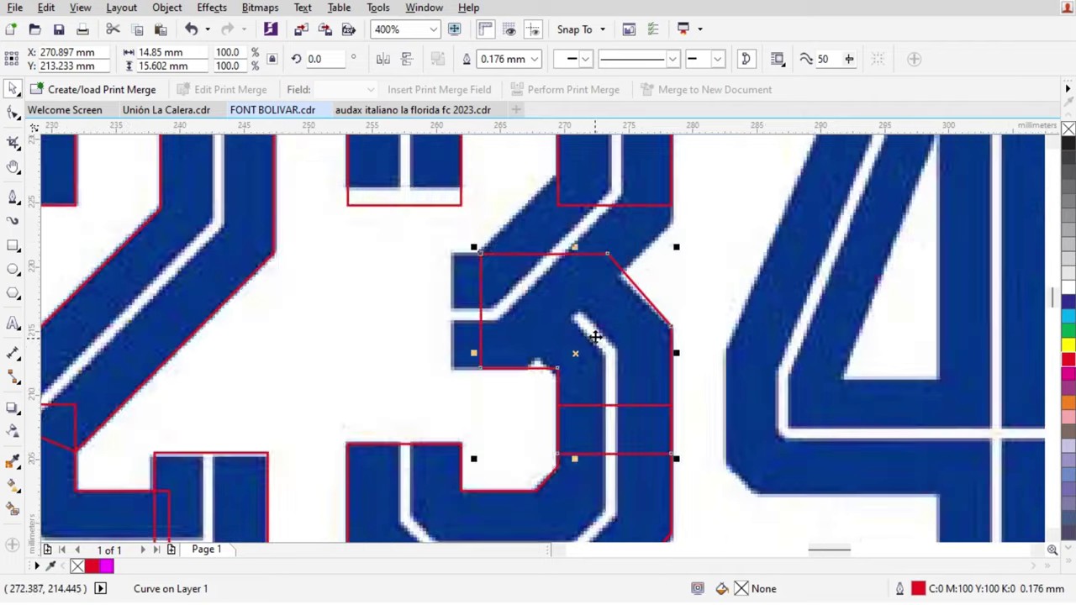
Step: Reshape the shoulder piece by moving its top corner node left and extending its left edge to the middle arm's end
scroll(490, 293, up, 2)
click(13, 112)
drag(304, 197, 526, 210)
click(592, 210)
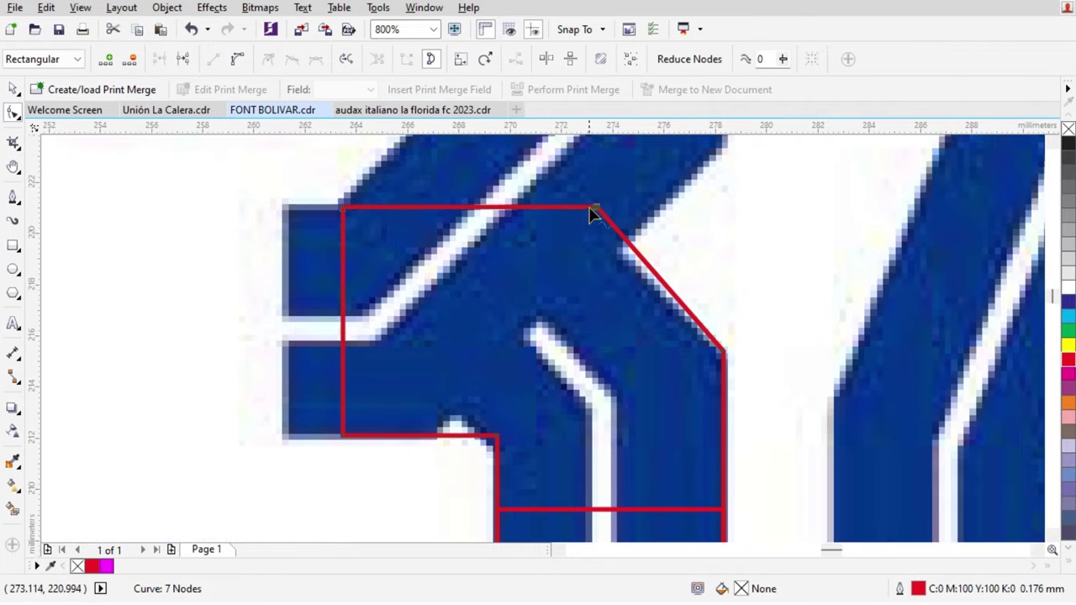
drag(595, 212, 567, 211)
key(space)
key(space)
drag(297, 176, 408, 513)
drag(334, 437, 283, 436)
Step: Copy the reshaped shoulder piece upward, mirror it vertically and fit it to the 3's upper-right outer slant
scroll(516, 384, down, 2)
key(space)
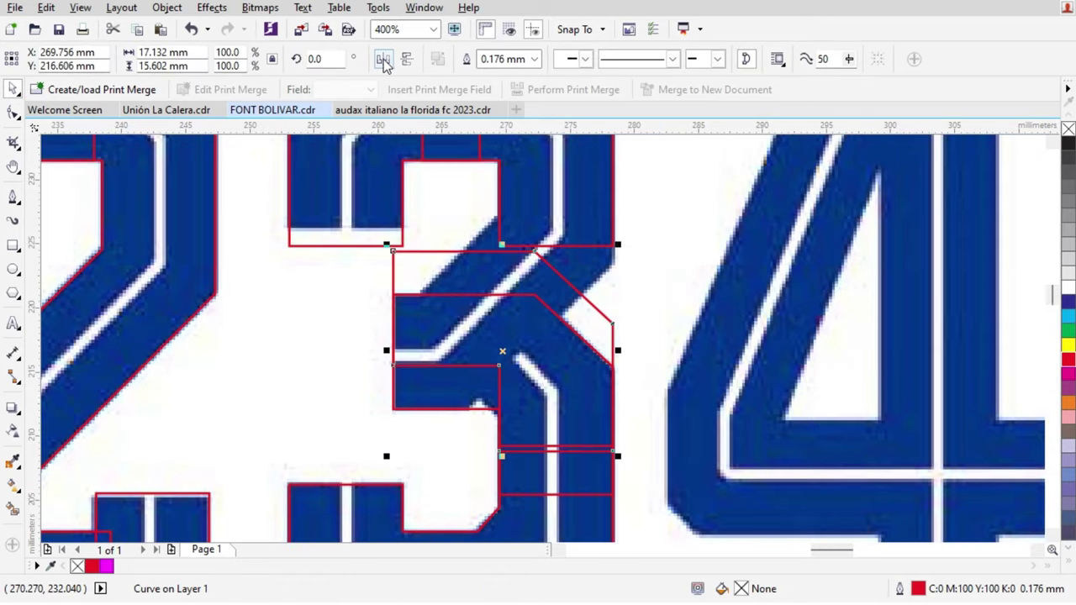
click(384, 62)
click(408, 62)
click(386, 64)
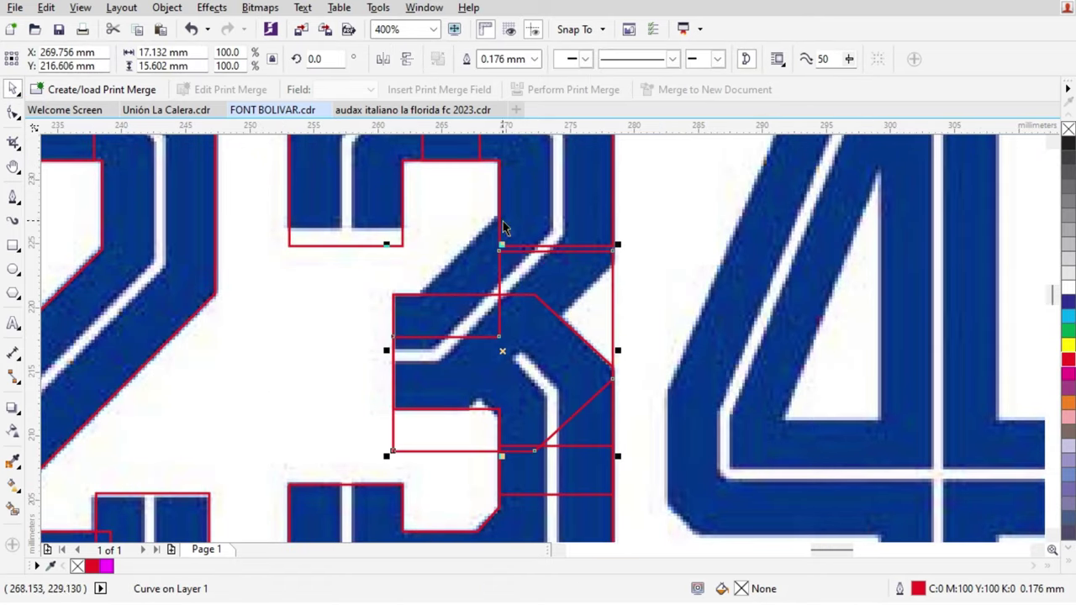
drag(545, 385, 545, 268)
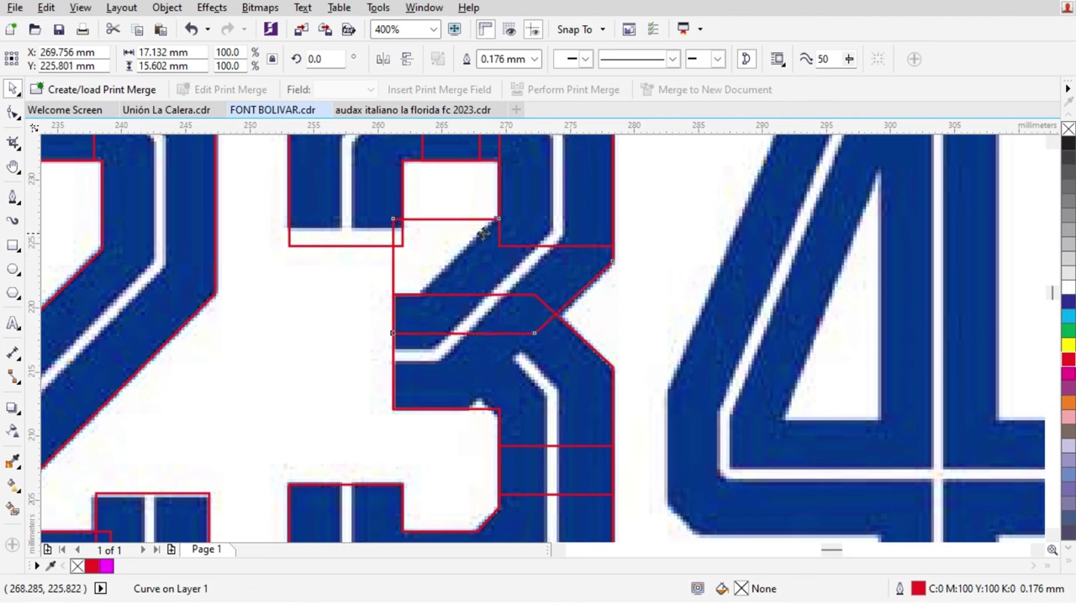
Step: Lower the mirrored piece's upper-left node along its left side so the edge follows the 3's diagonal stroke
scroll(484, 233, up, 1)
click(12, 113)
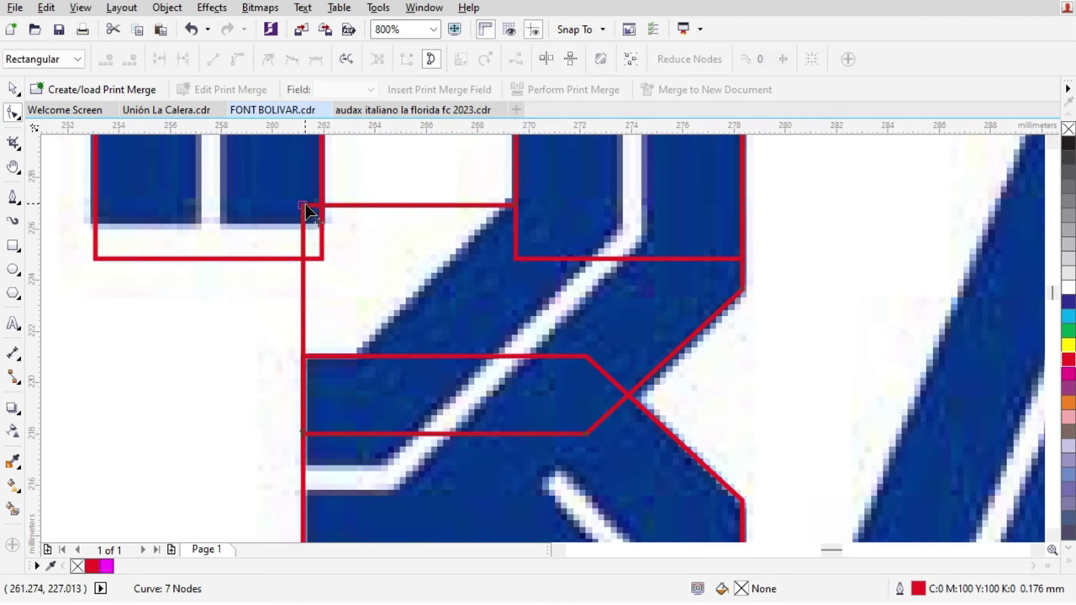
double_click(304, 207)
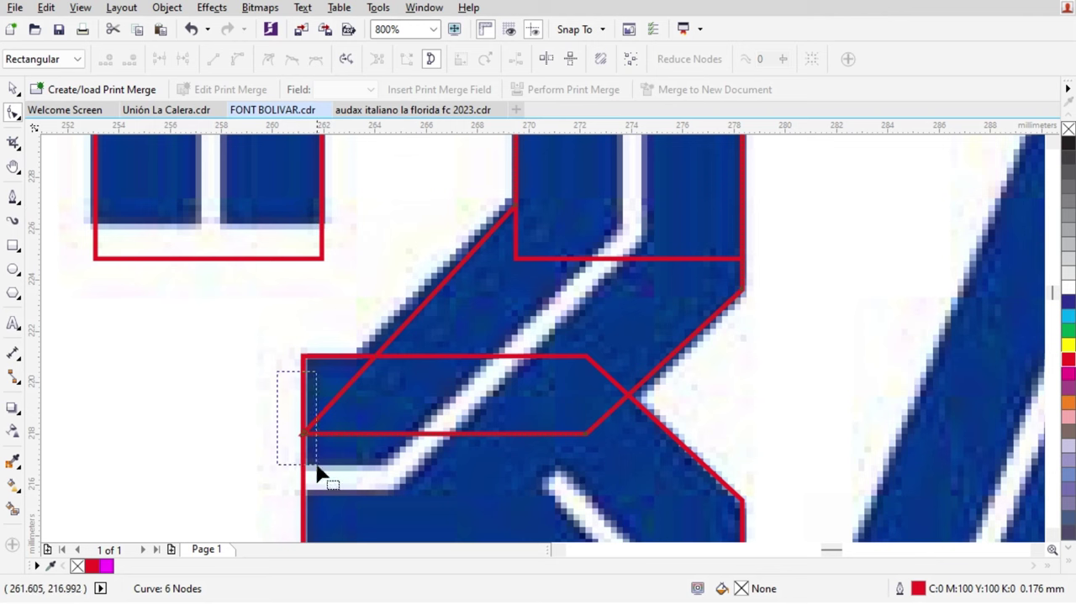
drag(317, 475, 303, 403)
key(ctrl+z)
scroll(504, 259, down, 1)
scroll(532, 372, up, 1)
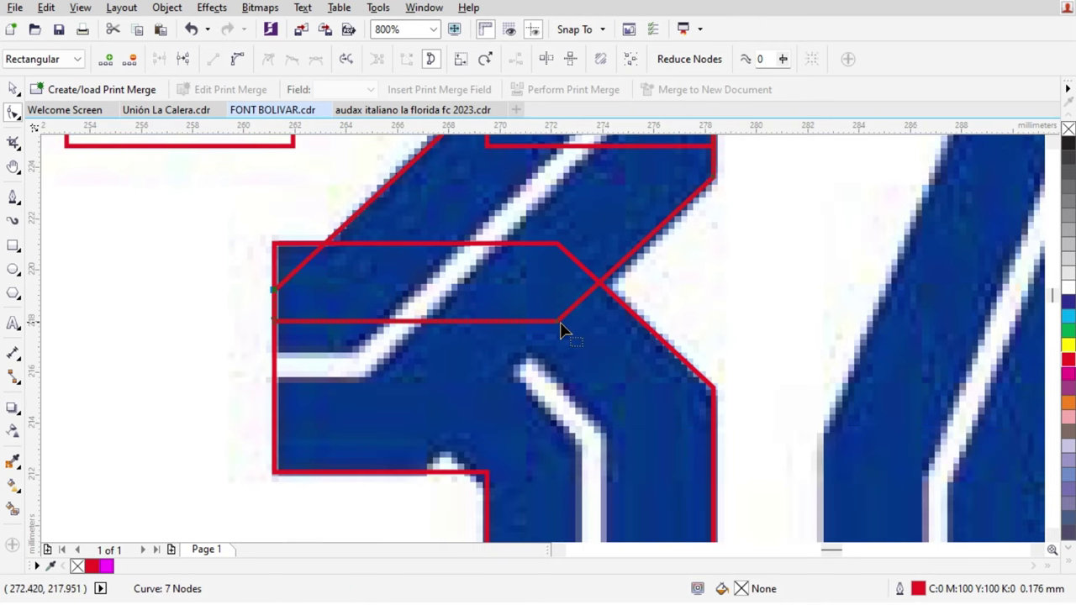
Step: Extend the mirrored piece's lower slanted edge down and left to the underside of the 3's middle arm
drag(558, 330, 421, 473)
scroll(510, 315, down, 1)
scroll(491, 396, up, 1)
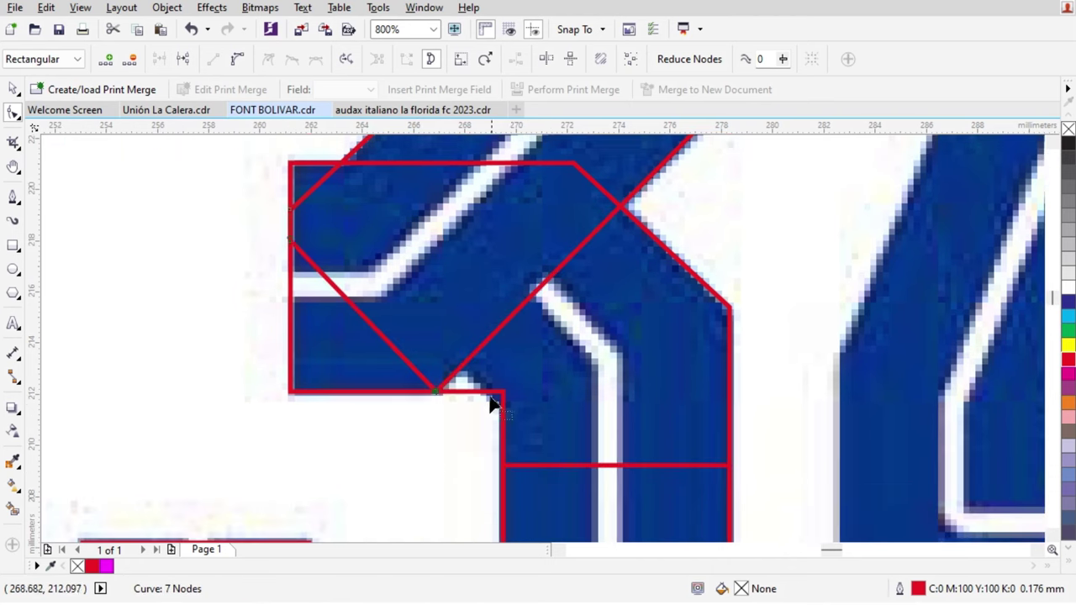
key(space)
scroll(517, 422, up, 1)
scroll(473, 382, down, 2)
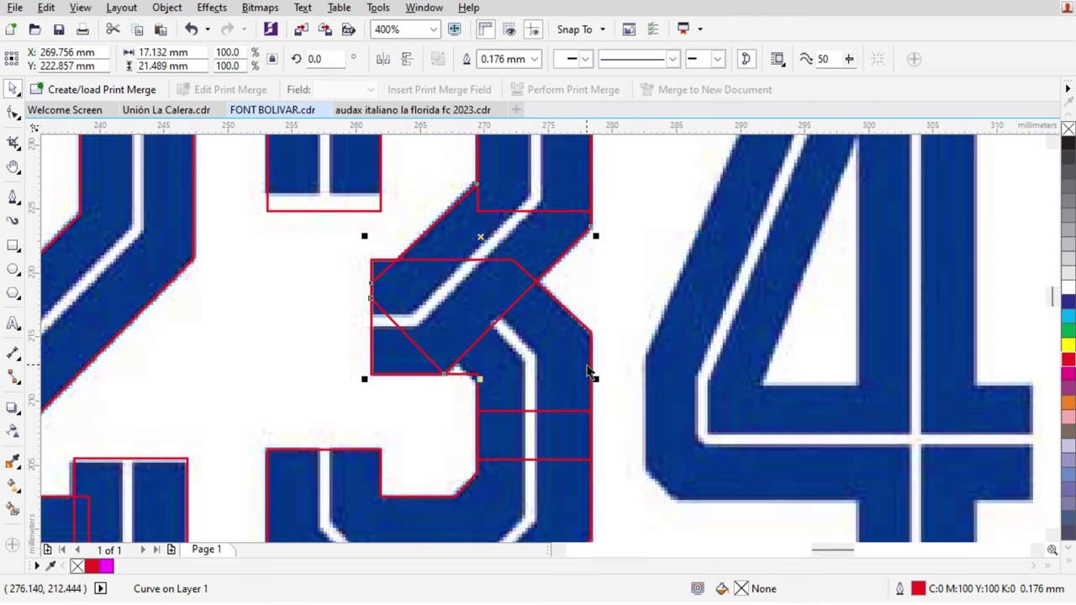
key(Escape)
Step: Copy the shoulder piece down-left, align its slanted edge with the inner notch in Wireframe view, and restore Enhanced view
scroll(555, 360, up, 1)
drag(580, 309, 384, 423)
click(80, 7)
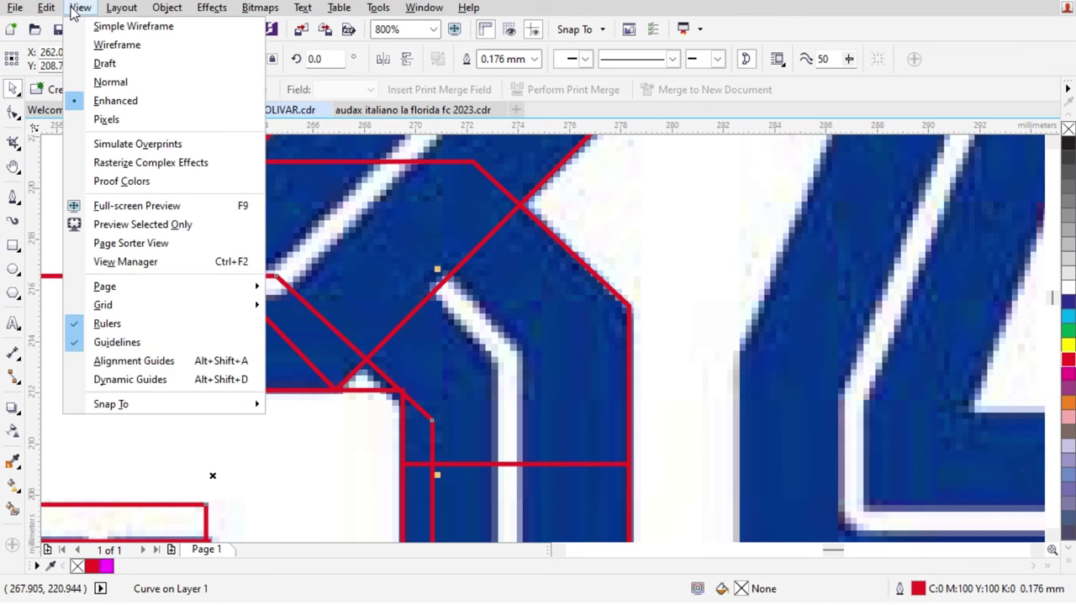
click(115, 41)
scroll(421, 410, up, 3)
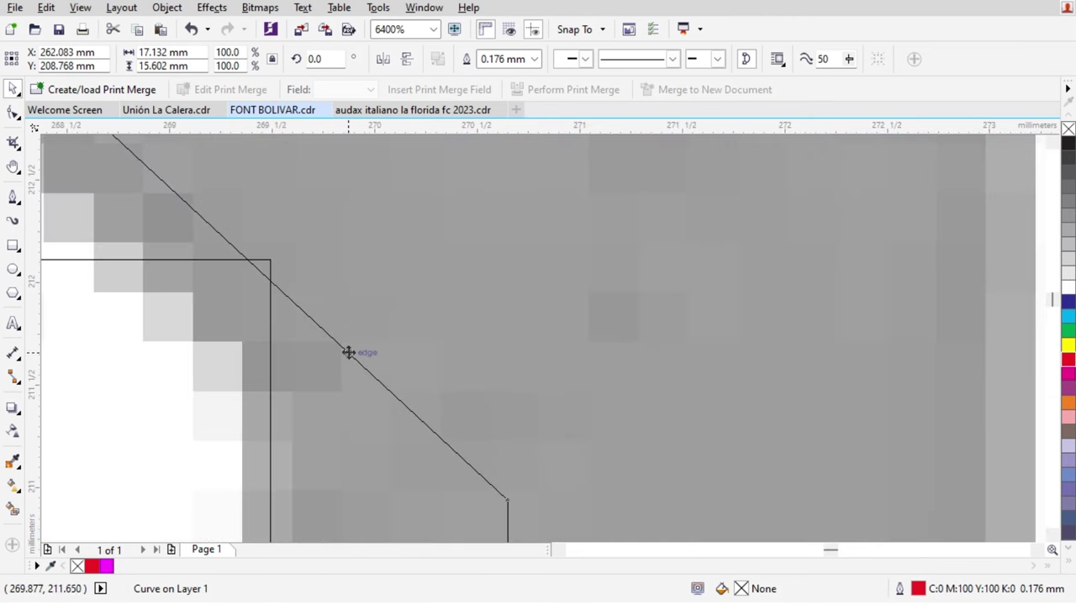
drag(348, 352, 278, 379)
scroll(451, 388, down, 3)
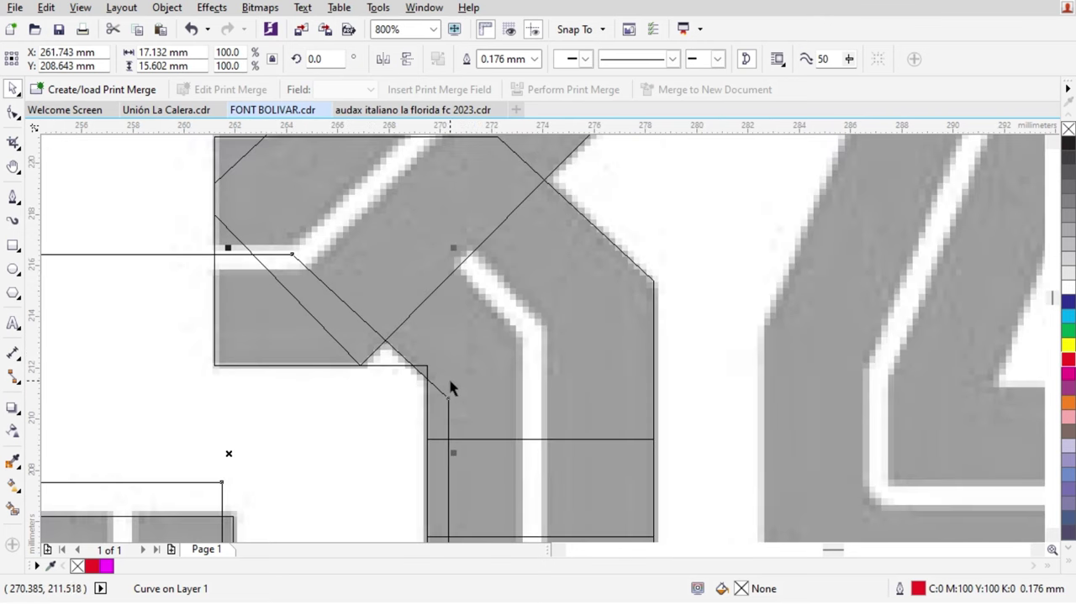
click(79, 8)
click(105, 101)
click(706, 359)
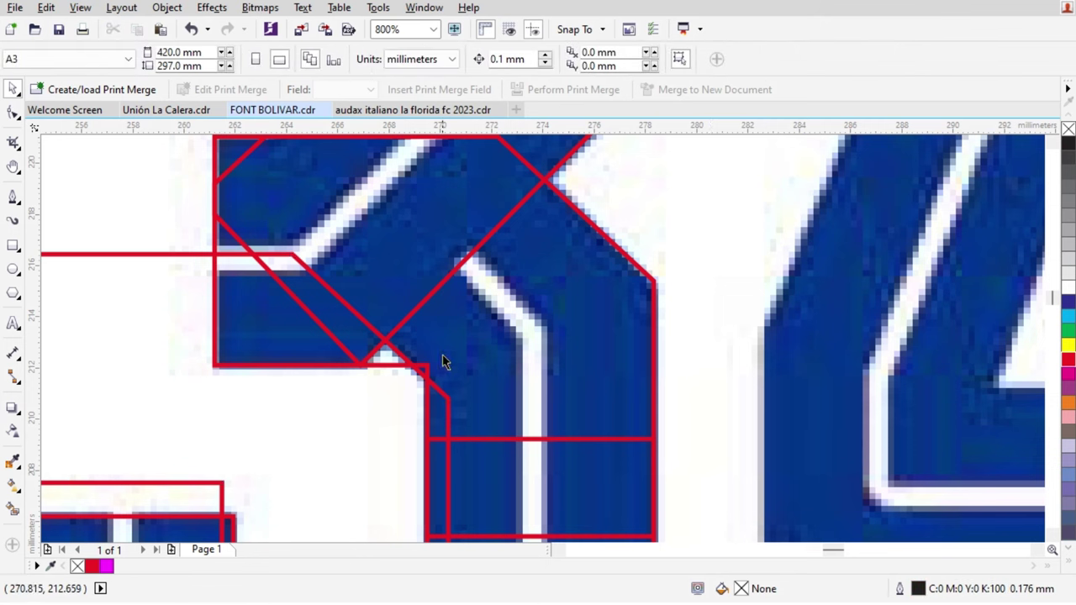
scroll(417, 387, up, 1)
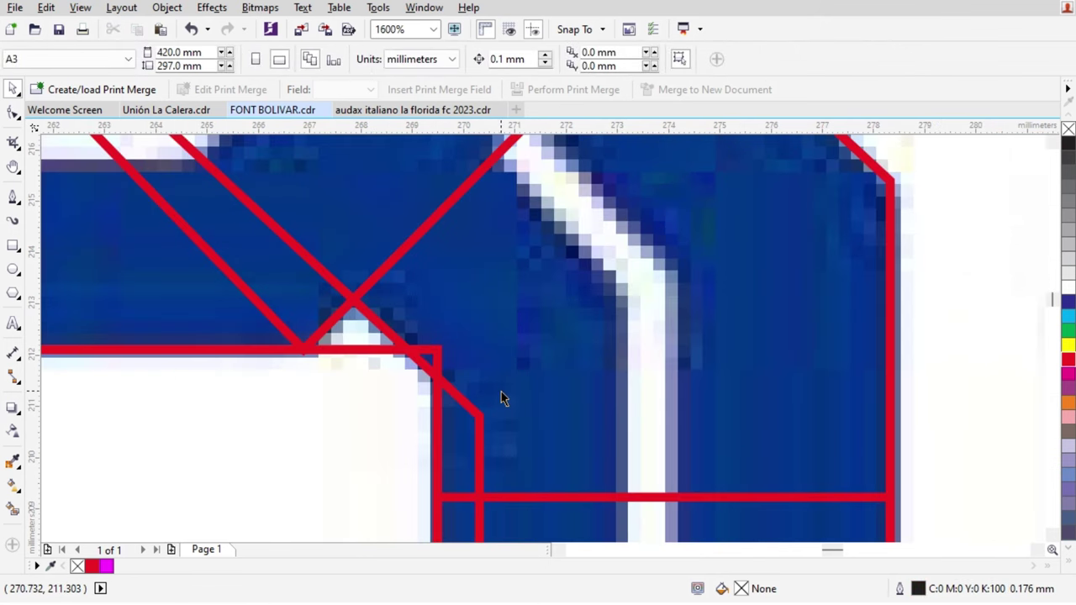
scroll(502, 399, down, 1)
scroll(454, 395, up, 1)
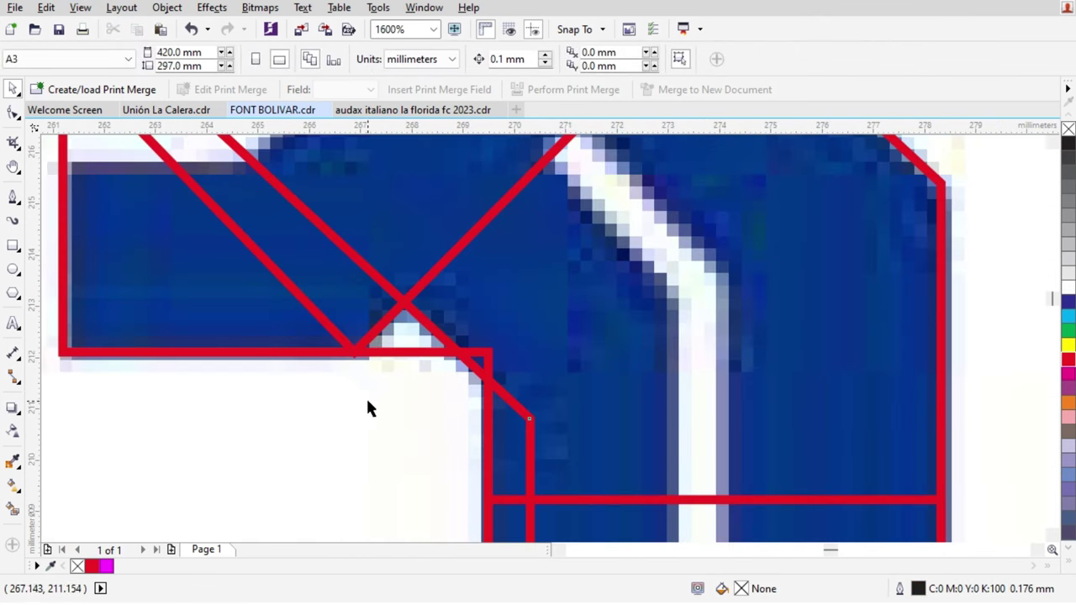
click(57, 198)
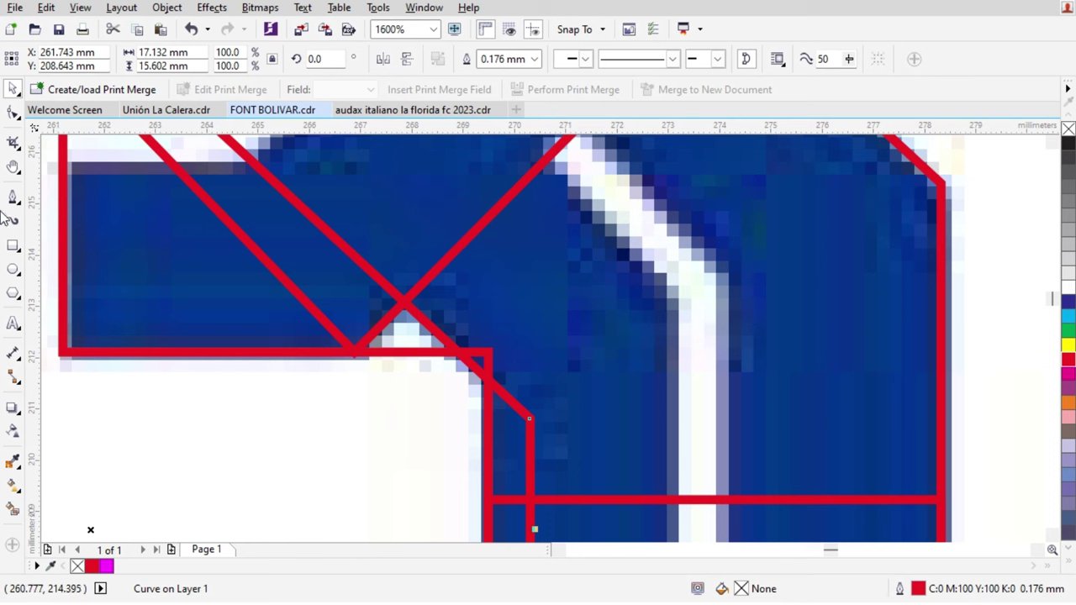
click(13, 245)
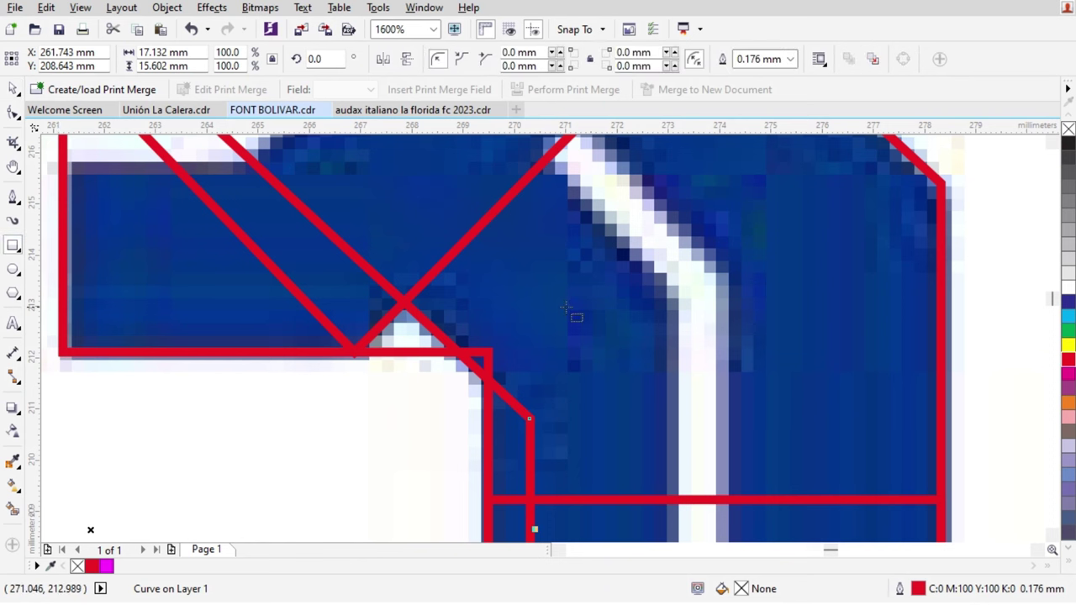
scroll(510, 337, down, 1)
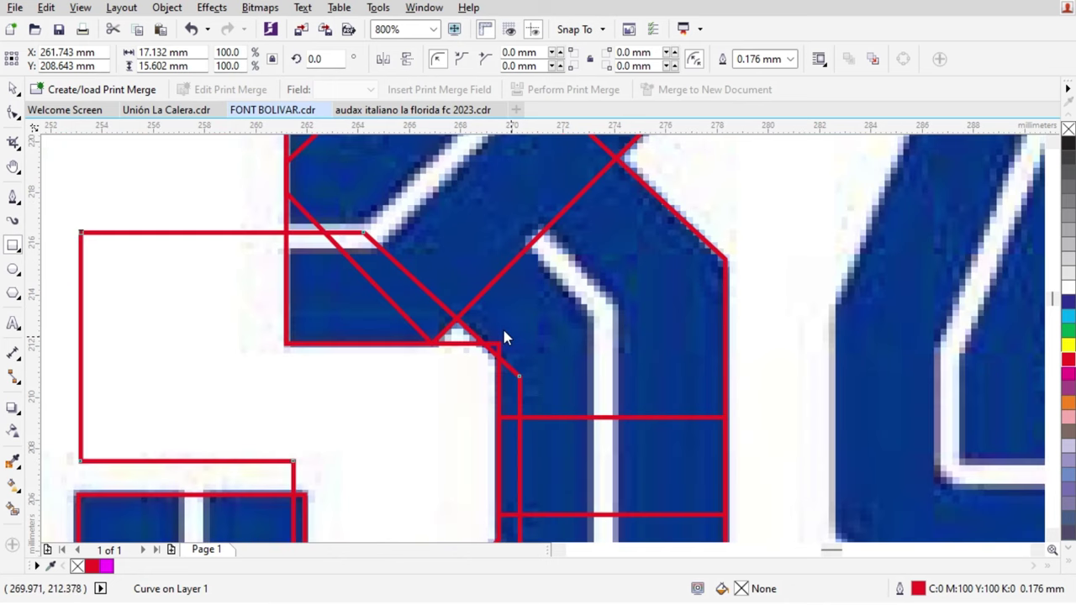
key(space)
scroll(507, 334, down, 1)
click(670, 295)
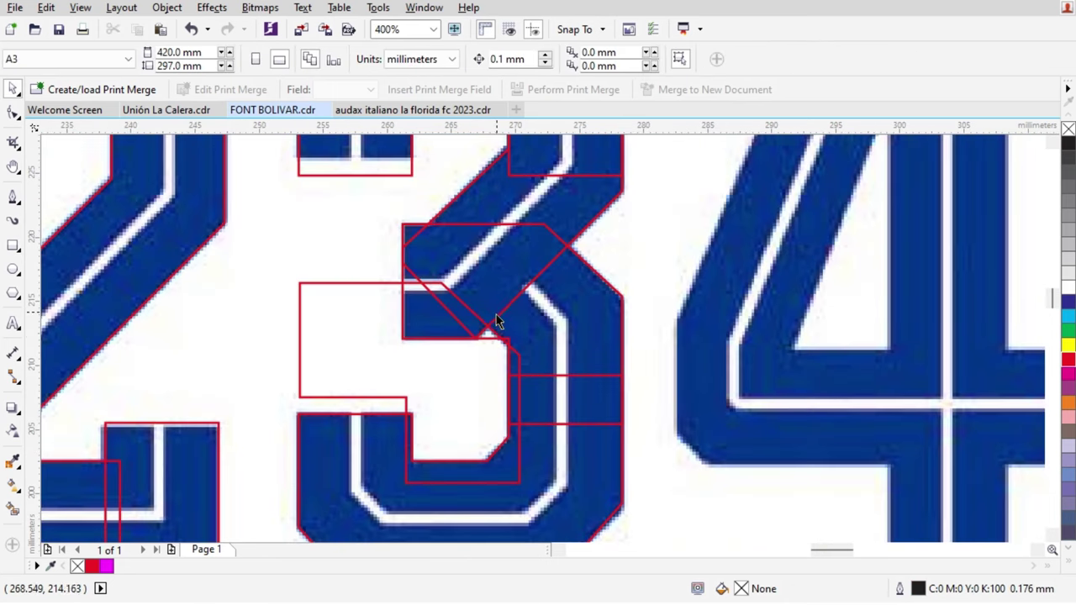
Step: Smart-fill the lower bowl and inner notch regions of the 3 with magenta, without an outline
click(12, 509)
scroll(519, 327, up, 1)
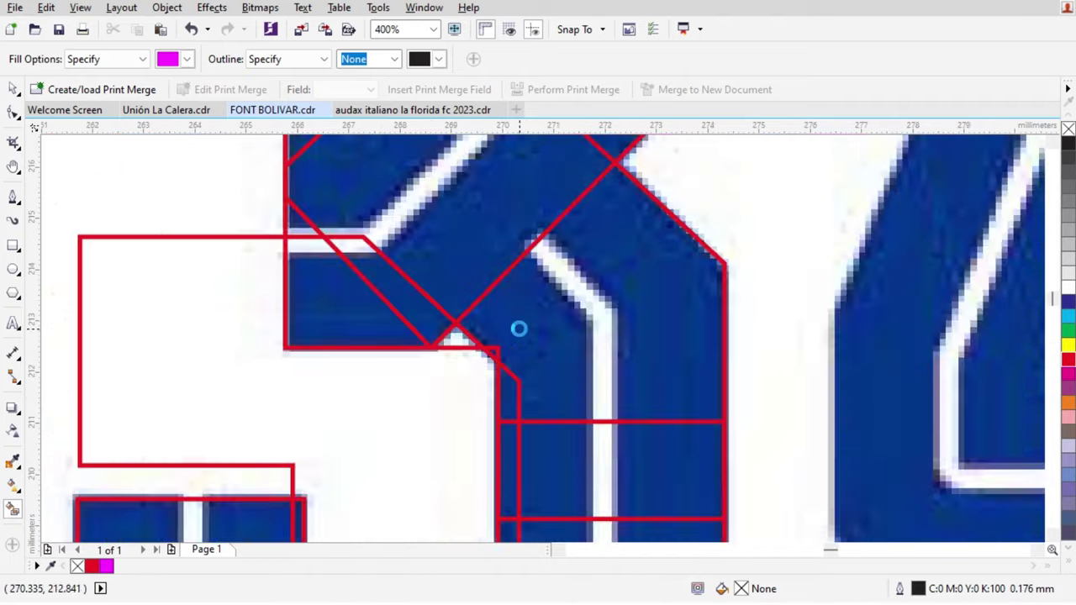
scroll(504, 348, up, 1)
click(504, 348)
scroll(456, 378, up, 2)
click(469, 367)
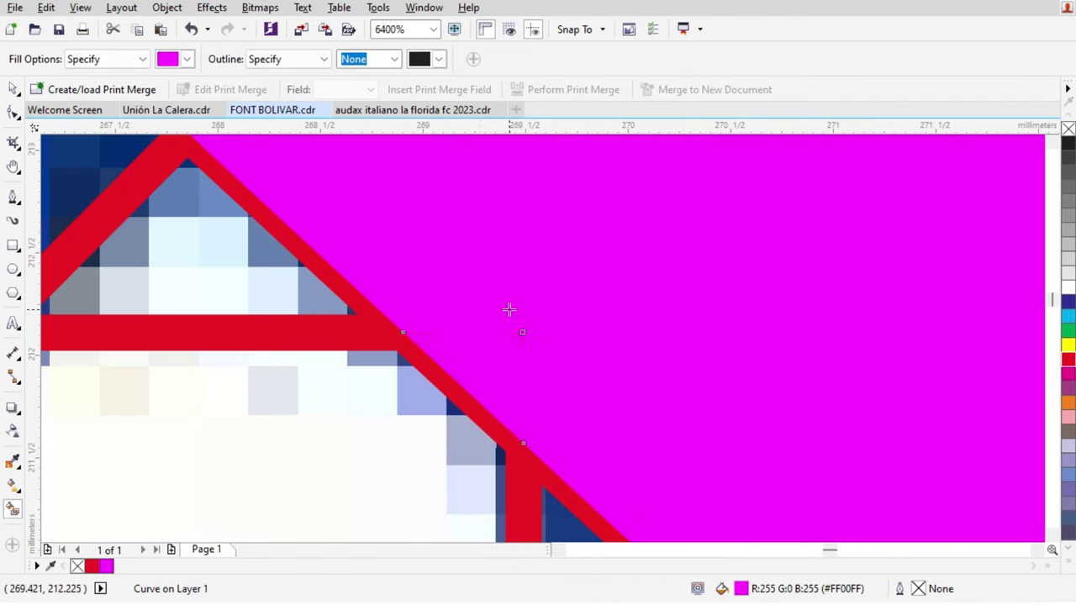
scroll(509, 308, down, 2)
click(516, 401)
scroll(546, 335, down, 1)
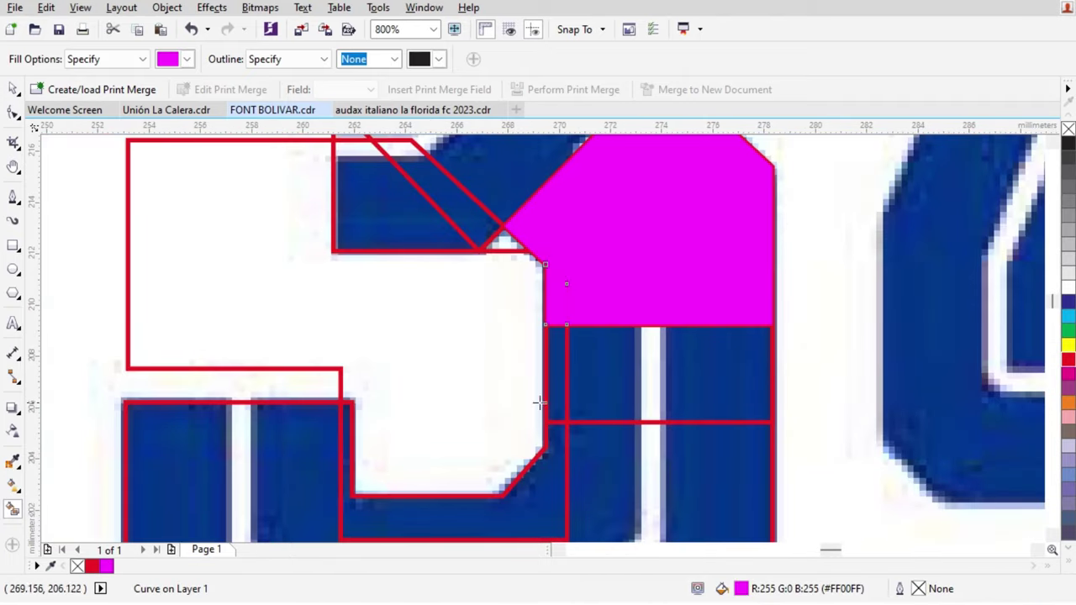
click(584, 378)
scroll(504, 445, down, 2)
Step: Delete the copied shoulder piece beside the 3's inner notch
key(space)
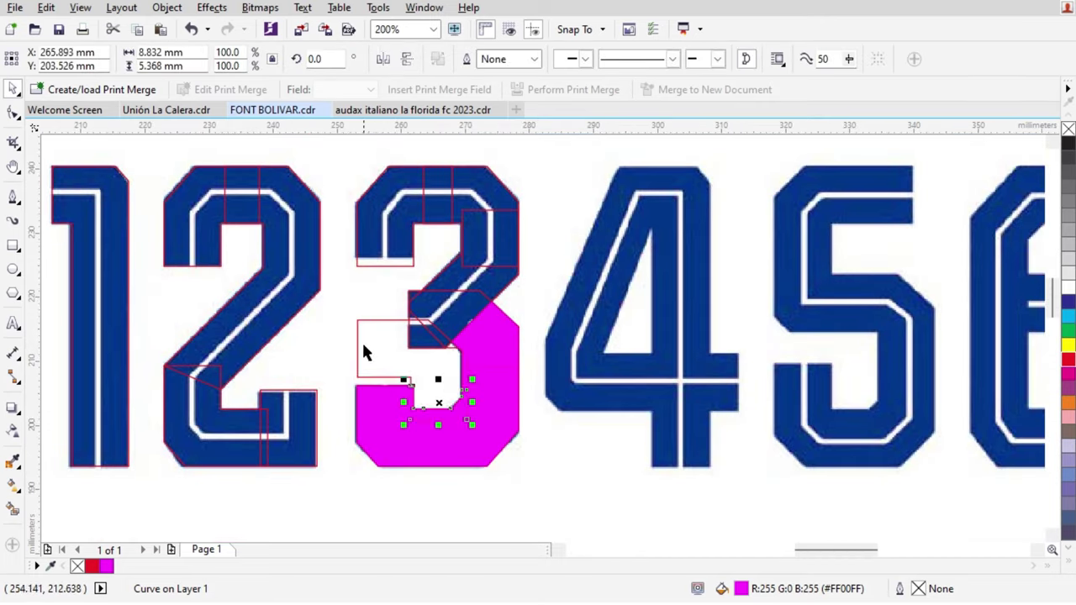
scroll(420, 344, up, 1)
click(444, 368)
Step: Add a node on the mirrored piece's lower edge at the diagonal and pull its end corner up into the filled area
click(495, 357)
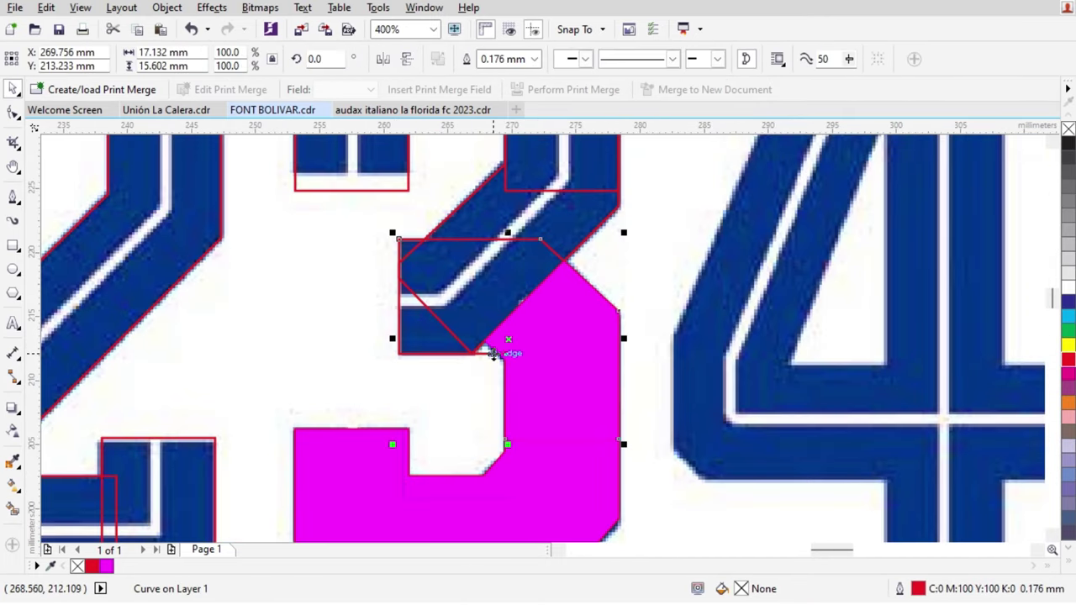
click(494, 355)
click(500, 353)
scroll(499, 353, up, 2)
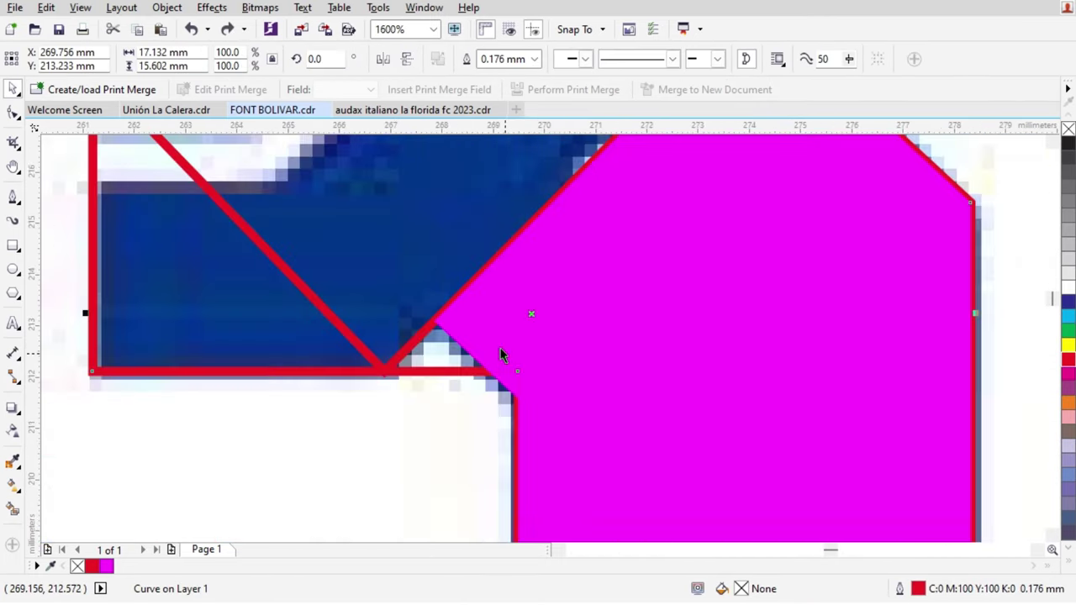
scroll(500, 348, down, 1)
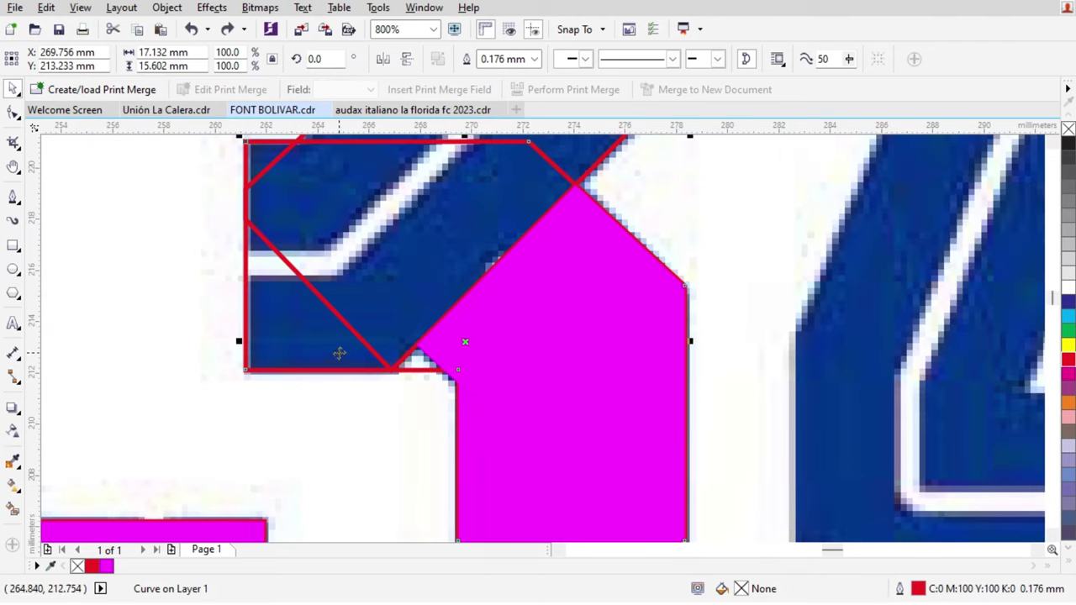
click(14, 115)
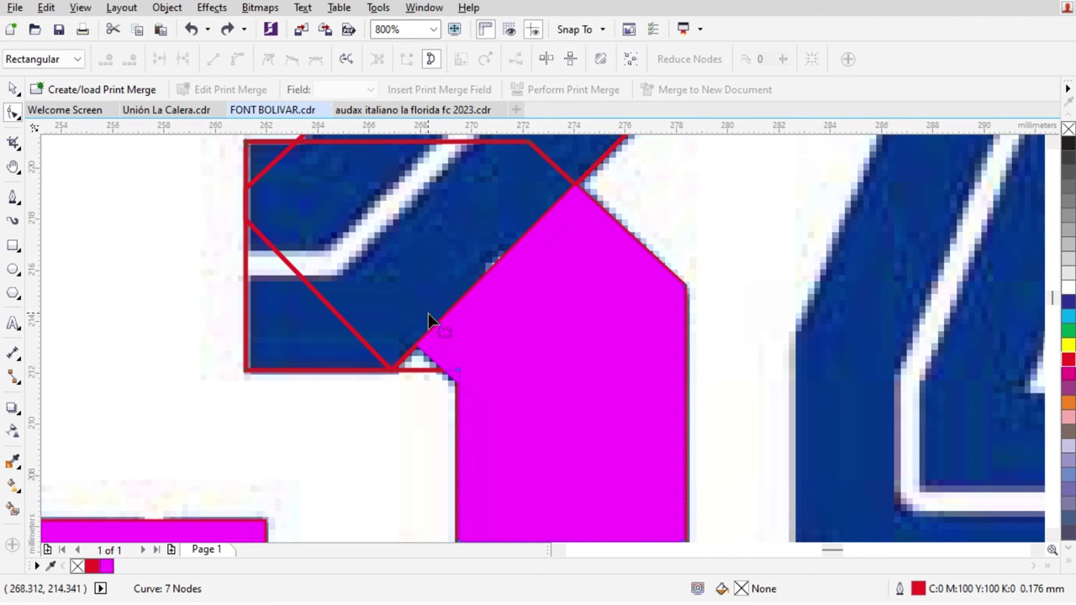
double_click(451, 369)
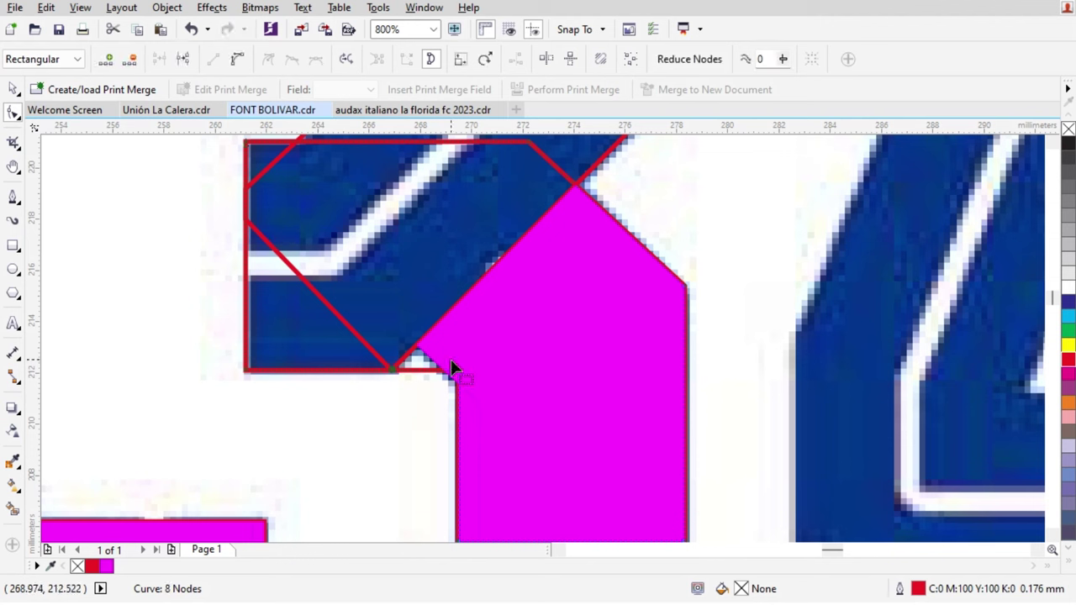
drag(456, 374, 463, 260)
Step: In Wireframe view, move the added node onto the diagonals' meeting point under the 3's middle arm, and restore Enhanced view
scroll(353, 332, up, 2)
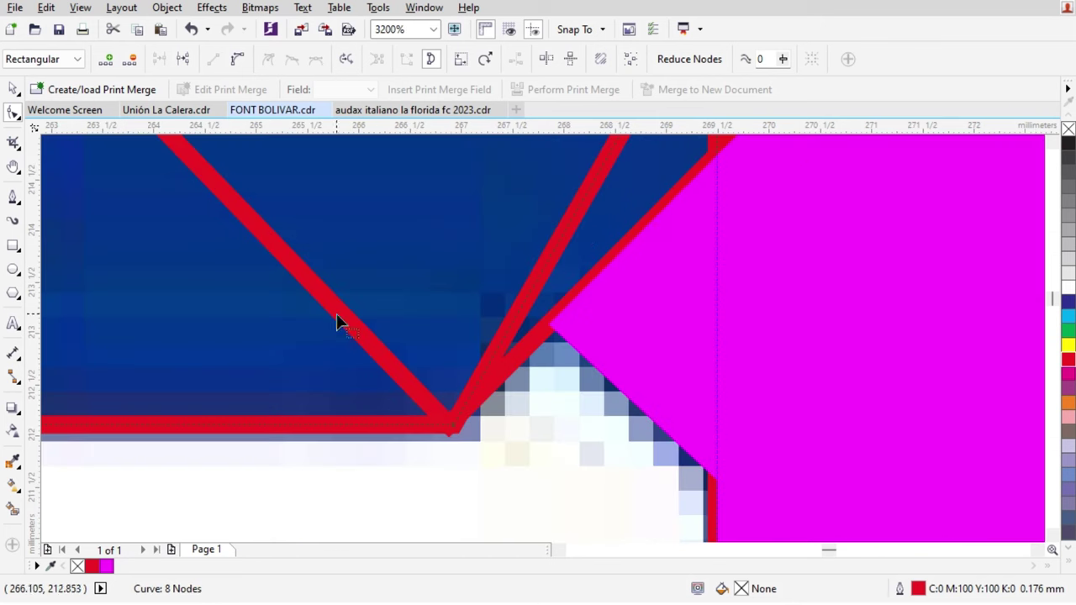
click(79, 8)
click(104, 49)
scroll(470, 437, up, 3)
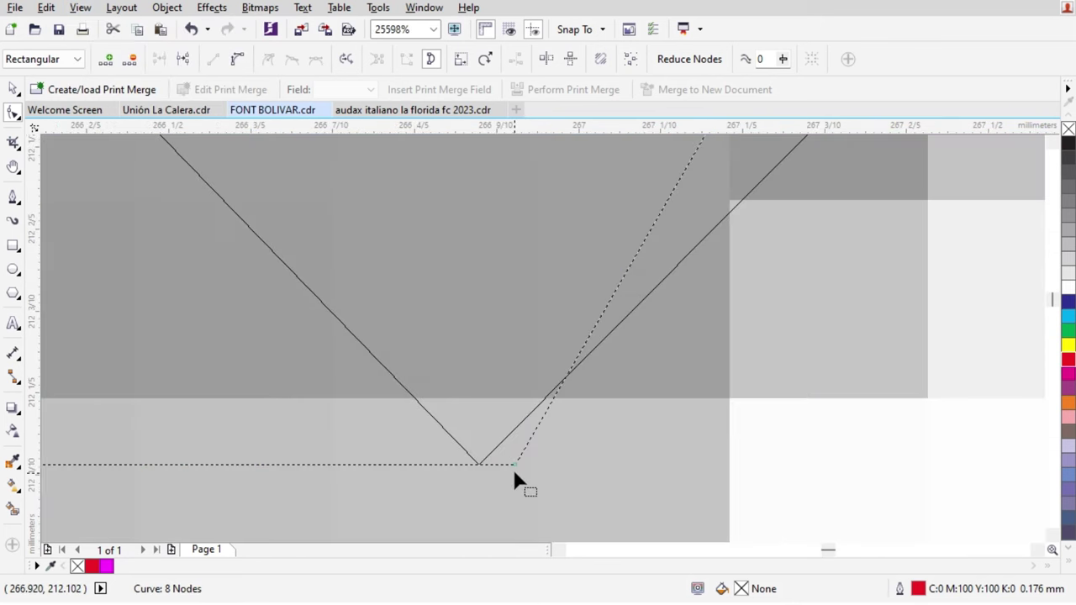
drag(515, 466, 480, 467)
scroll(411, 388, down, 2)
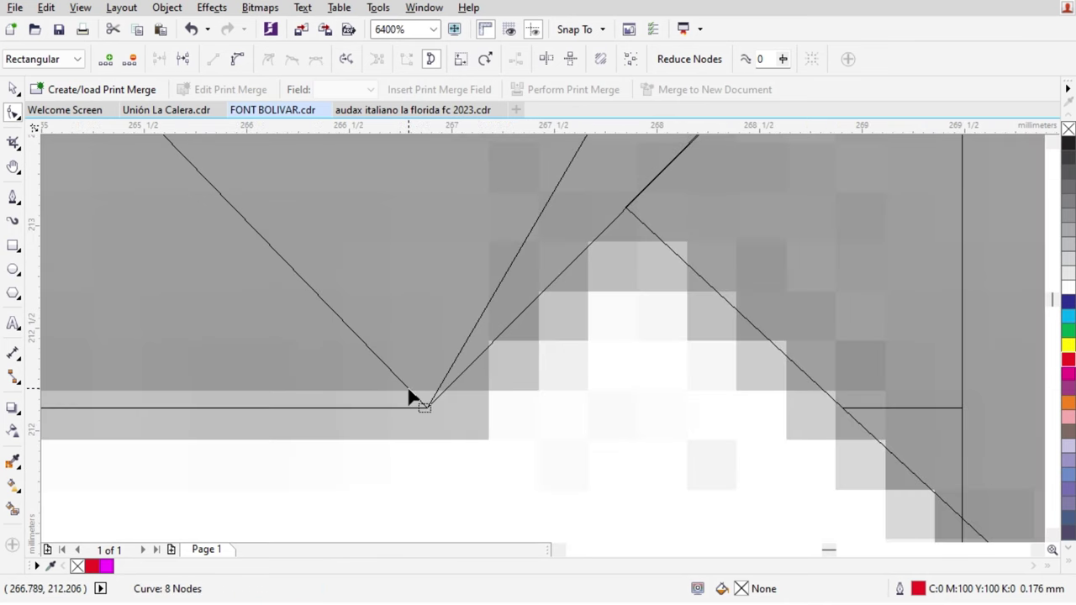
click(80, 8)
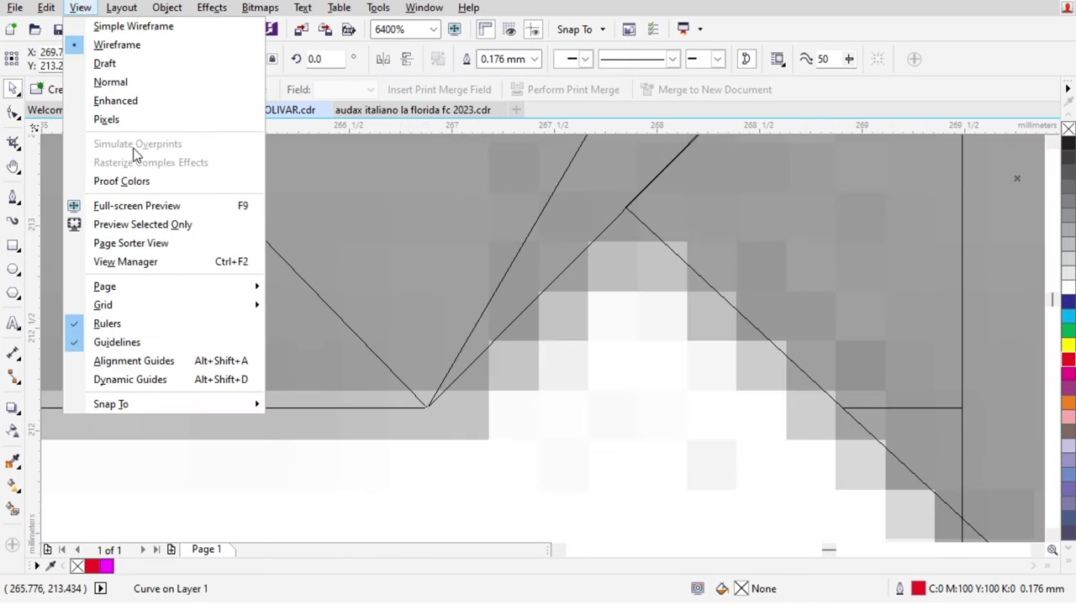
click(95, 98)
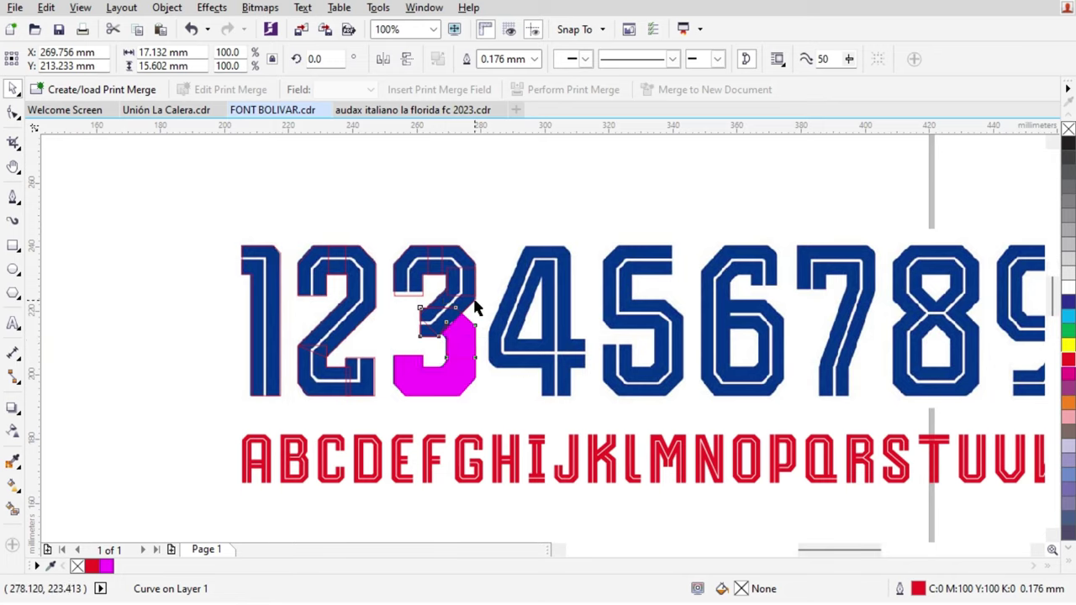
Step: Raise the lower end nodes of the 3's upper-left piece to the bottom edge of the reference stroke
scroll(475, 309, up, 4)
click(339, 270)
click(11, 114)
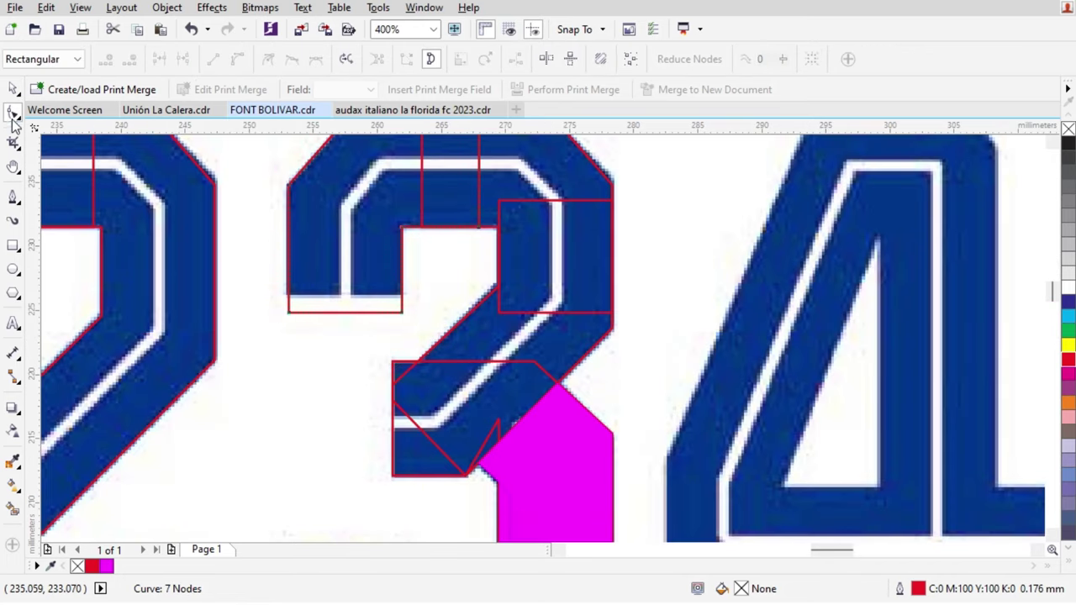
drag(353, 300, 307, 303)
scroll(302, 294, up, 6)
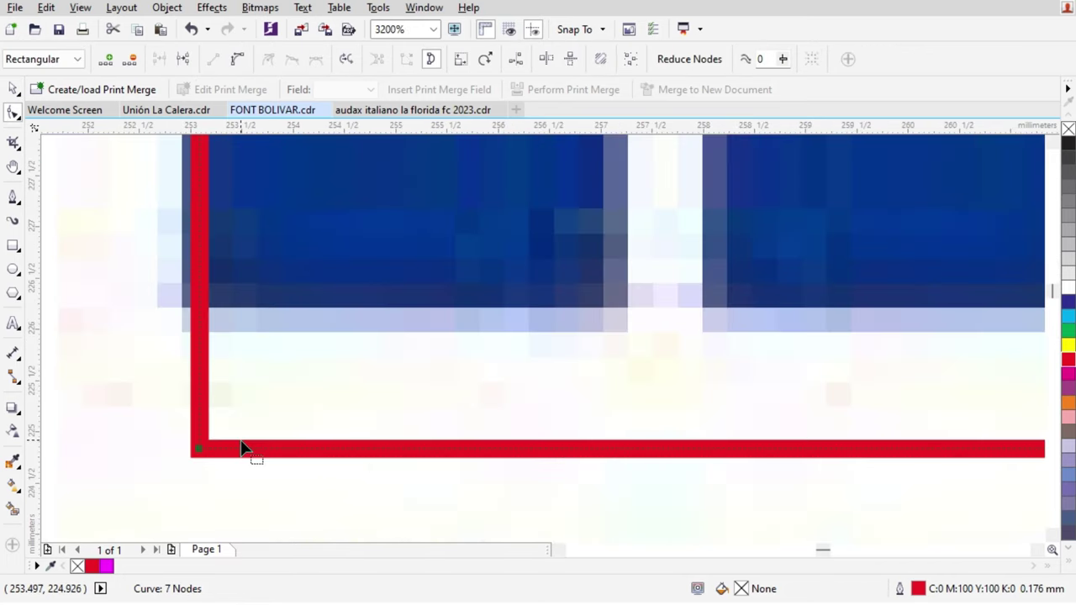
drag(201, 453, 211, 314)
Step: Select all outline and filled pieces of the 3 and weld them into one curve
scroll(329, 320, down, 10)
key(space)
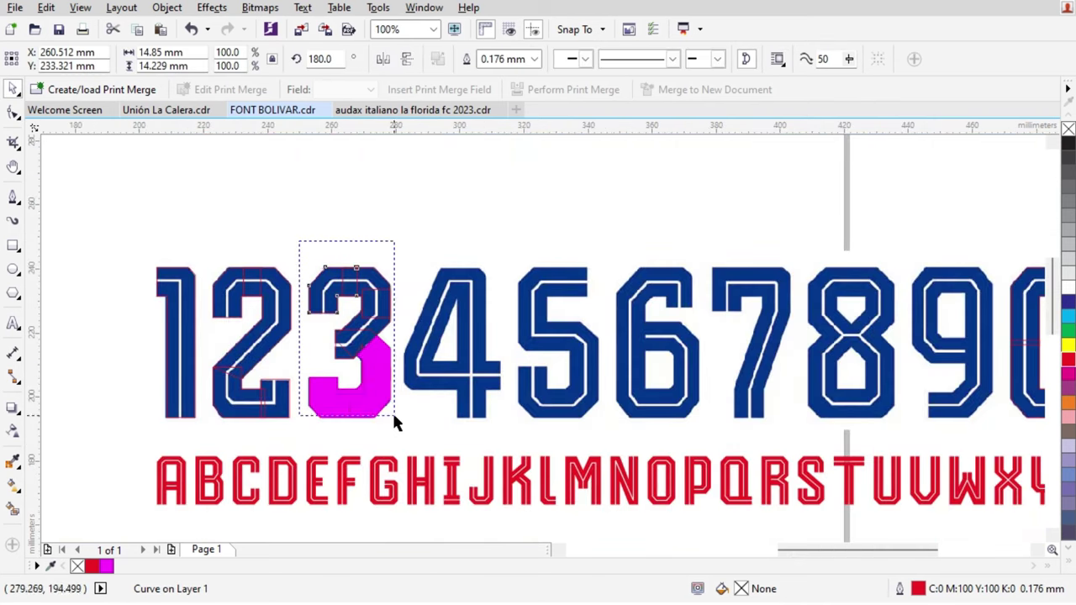
drag(394, 415, 397, 418)
scroll(397, 417, up, 1)
click(469, 60)
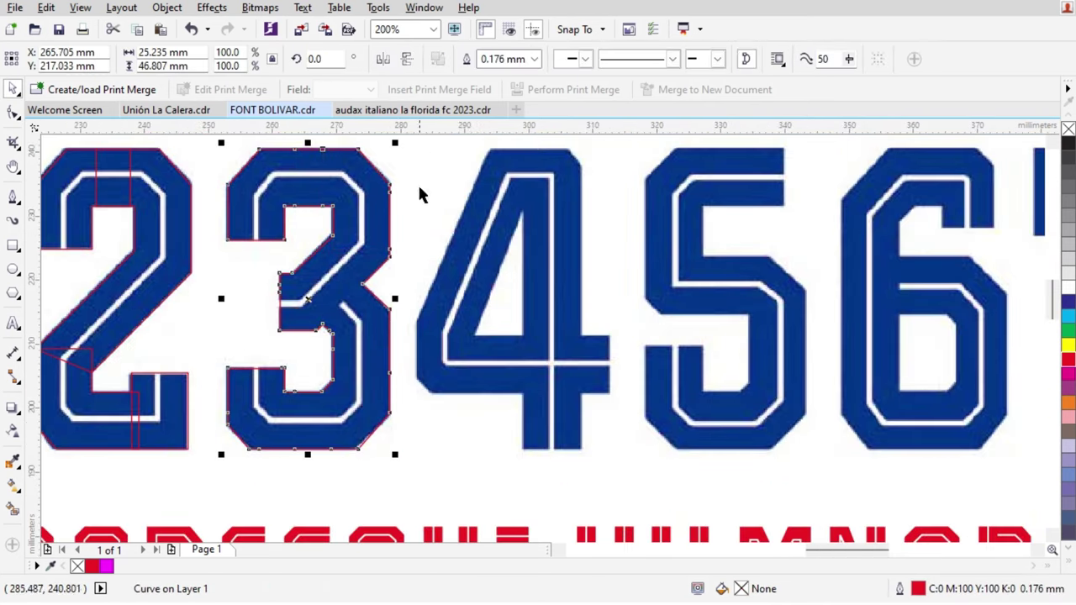
click(442, 277)
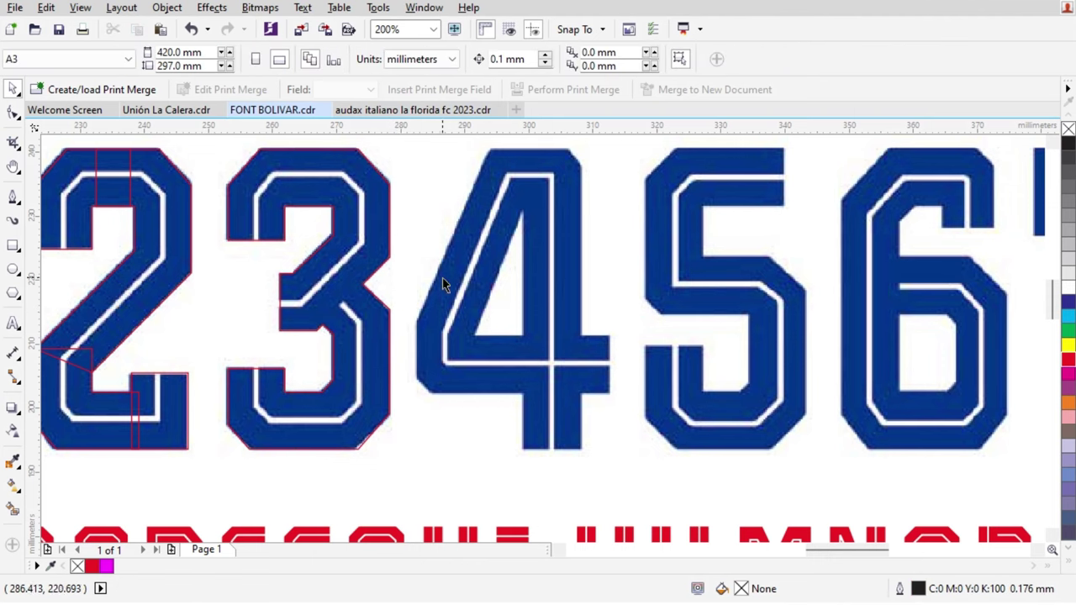
Step: Copy the 2's lower-left corner piece onto the 4, mirror it vertically and align its top with the 2's top
scroll(442, 277, down, 1)
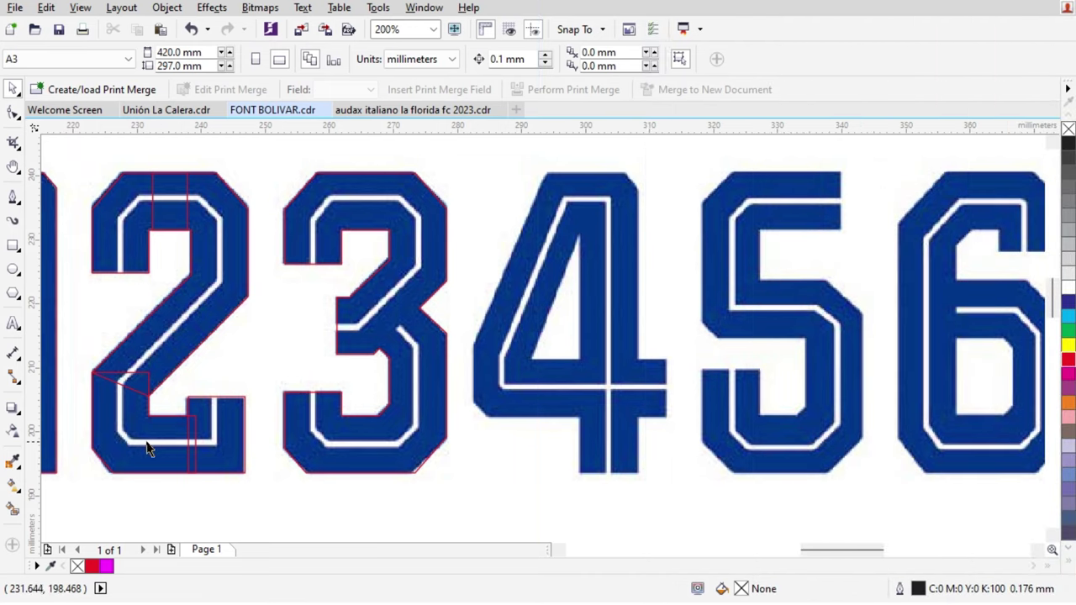
drag(146, 403, 634, 382)
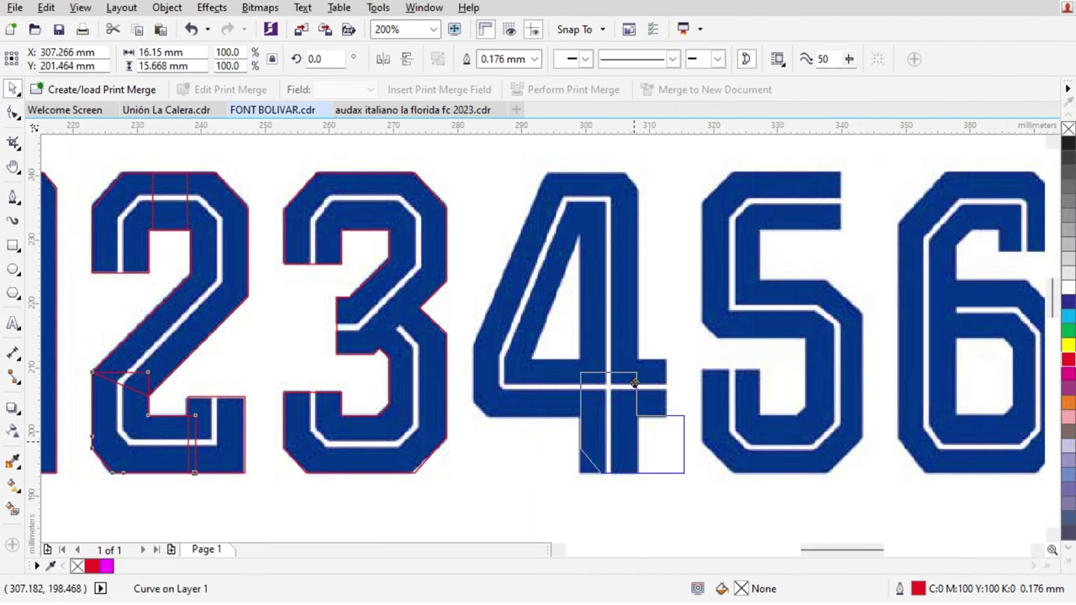
click(411, 61)
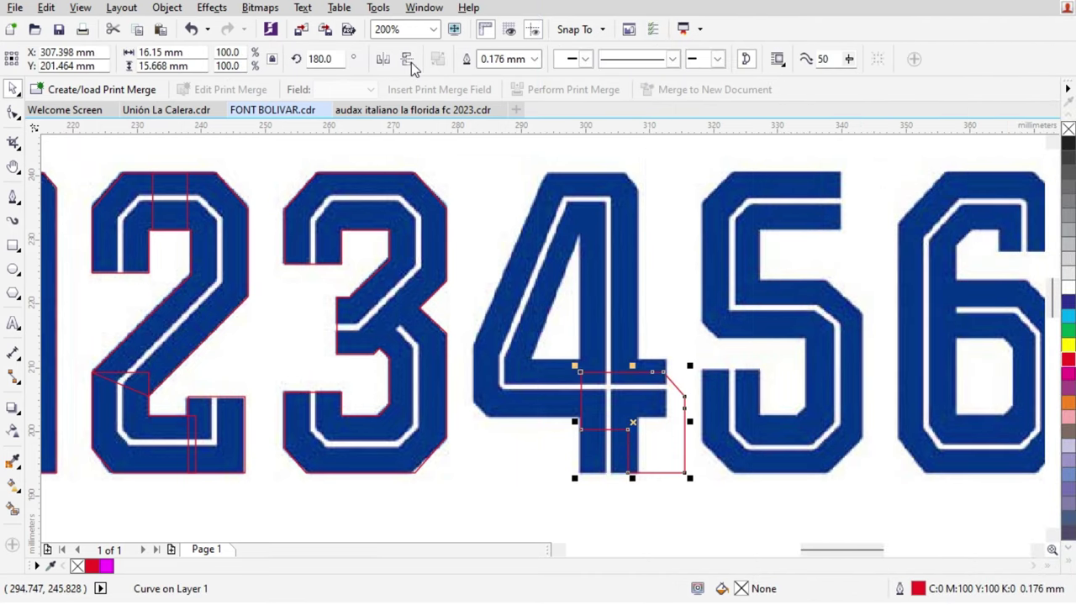
shift+click(230, 185)
key(t)
click(714, 178)
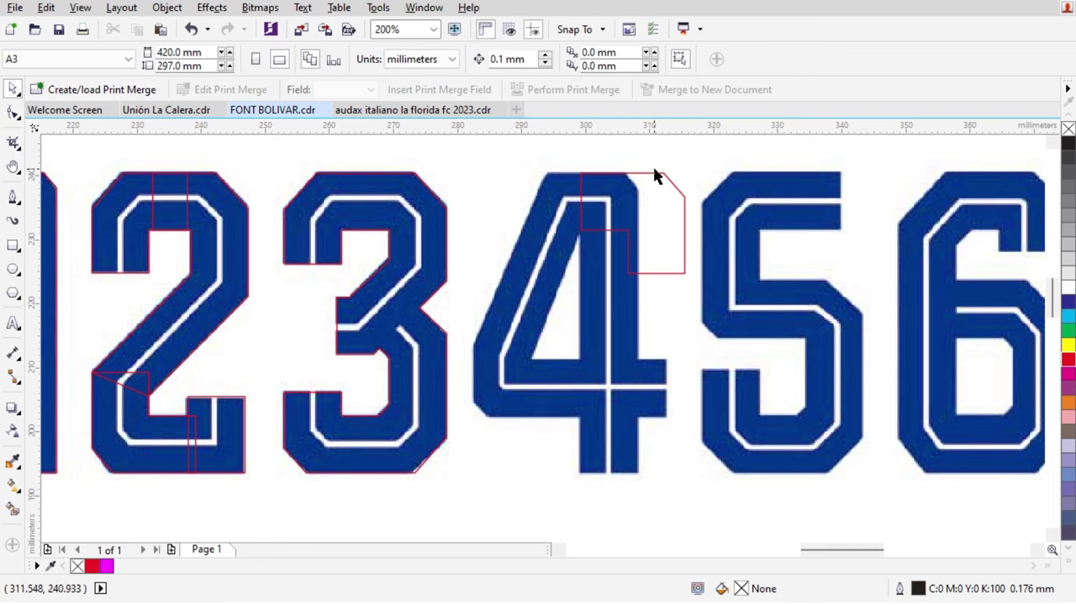
Step: Move the mirrored corner piece left so its slanted edge follows the 4's upper-right corner
scroll(645, 175, up, 1)
drag(655, 171, 580, 185)
scroll(596, 181, up, 1)
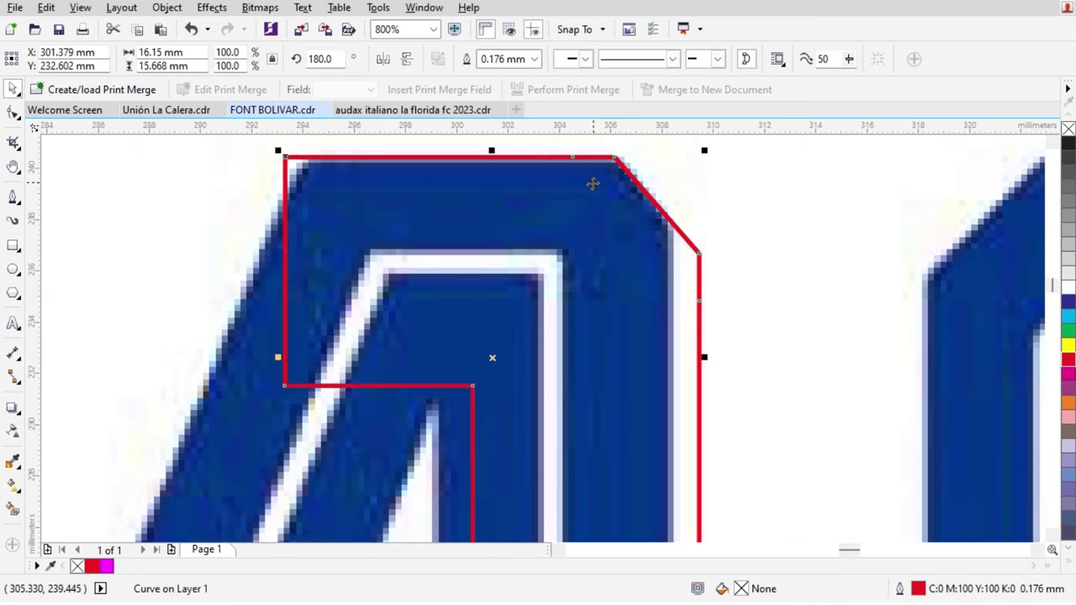
scroll(588, 183, down, 2)
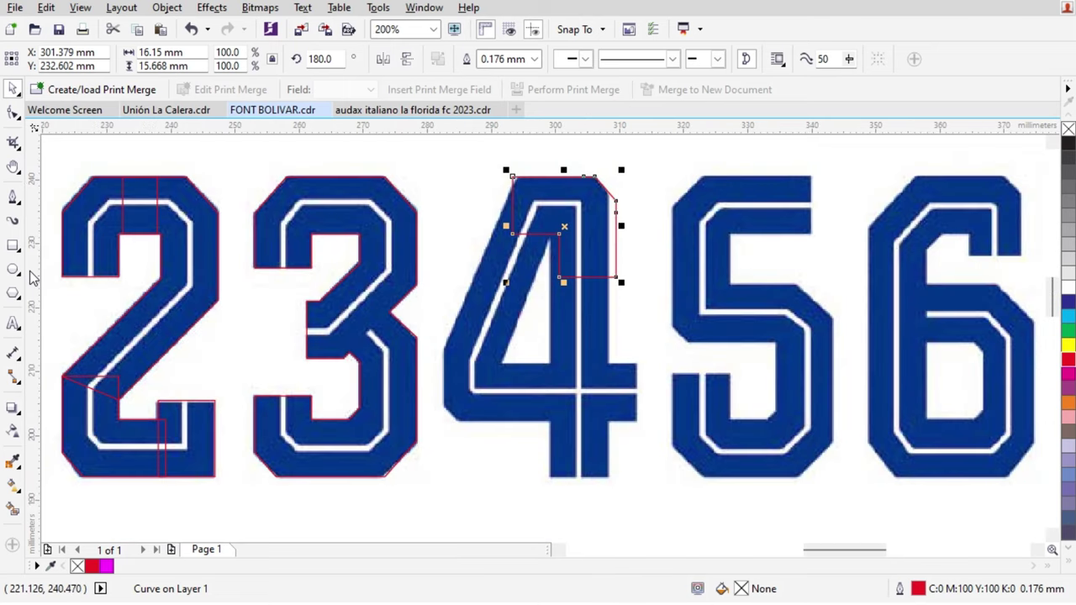
Step: Draw a rectangle along the 4's right outer edge, trim the corner piece with it and delete the rectangle
click(13, 246)
scroll(664, 210, up, 1)
drag(631, 158, 533, 423)
key(space)
shift+click(503, 258)
click(493, 59)
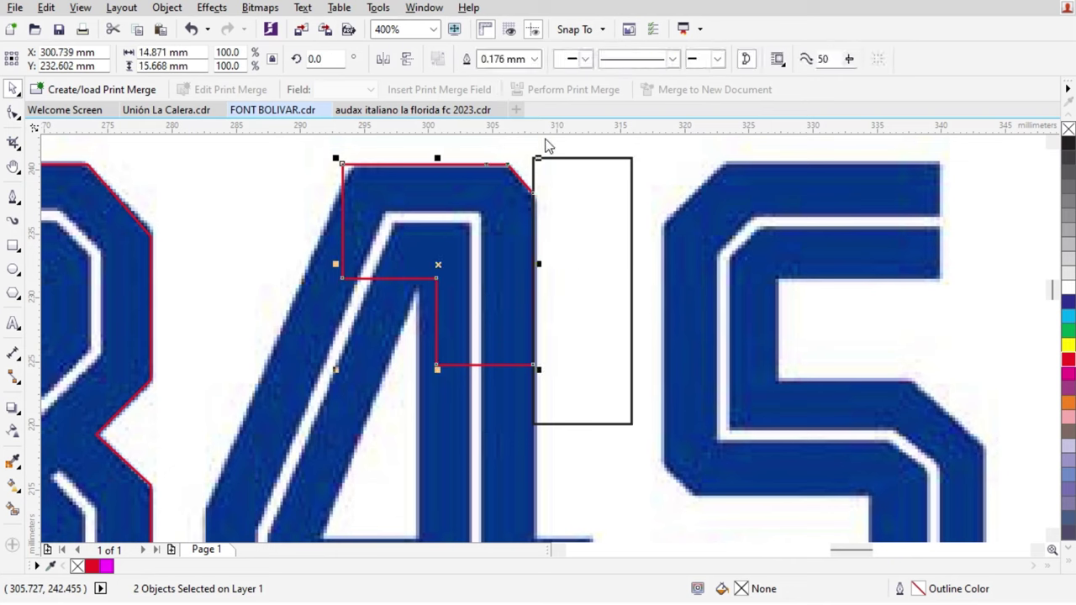
click(606, 247)
key(Delete)
Step: Copy the trimmed corner piece downward, mirror it both ways and fit it to the 4's lower-left corner
scroll(604, 244, down, 1)
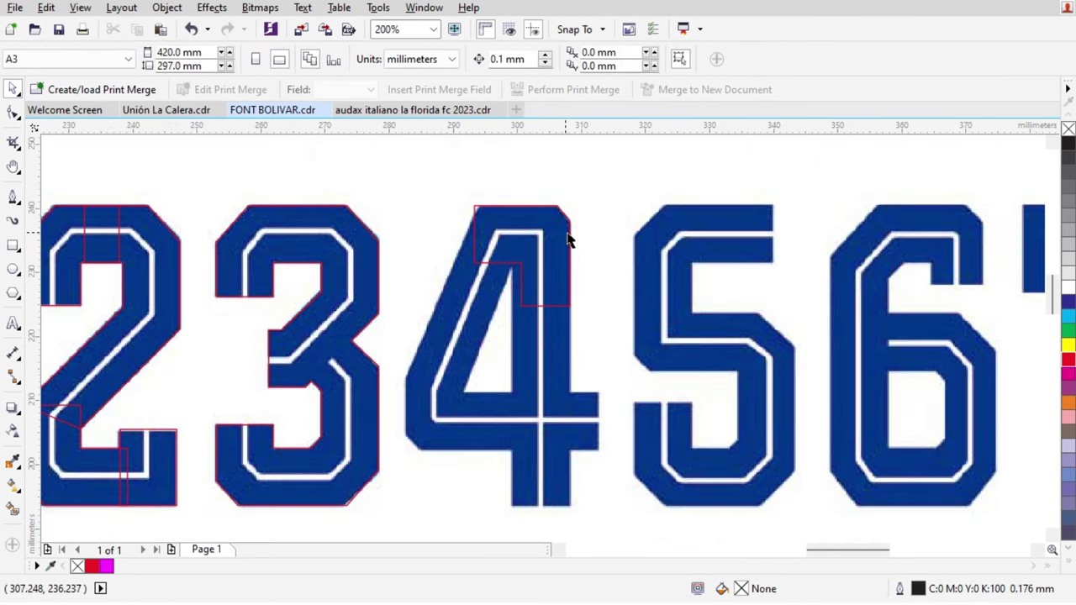
scroll(569, 238, down, 1)
scroll(502, 267, up, 1)
click(587, 377)
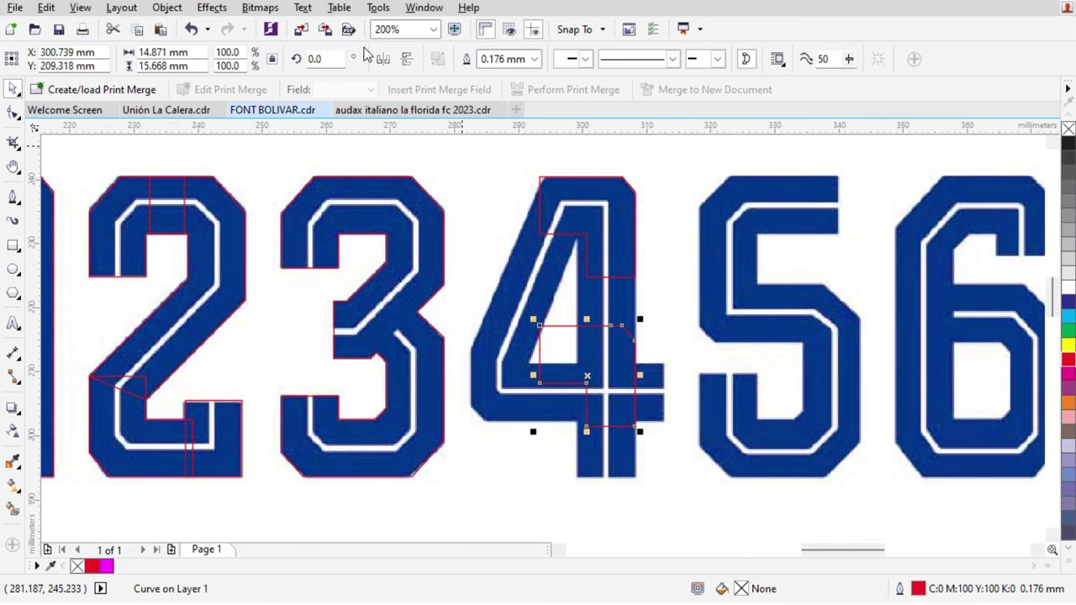
scroll(570, 349, up, 2)
drag(569, 417, 318, 346)
Step: Extend the lower-left piece's two right-end nodes to the right end of the 4's crossbar
scroll(448, 418, down, 1)
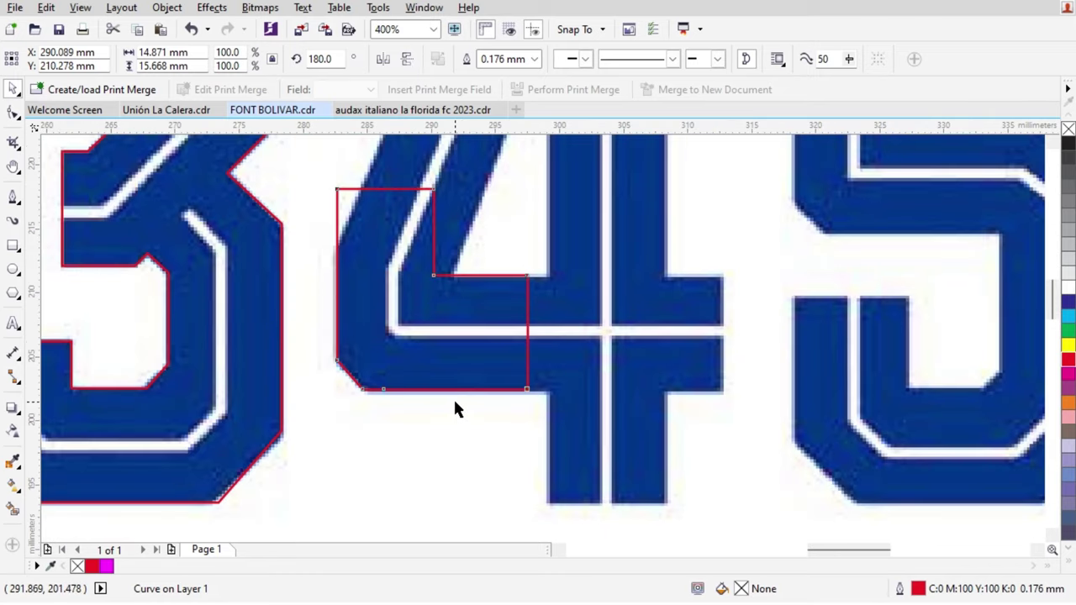
scroll(453, 409, down, 1)
scroll(436, 339, up, 1)
scroll(437, 337, down, 1)
scroll(212, 271, up, 1)
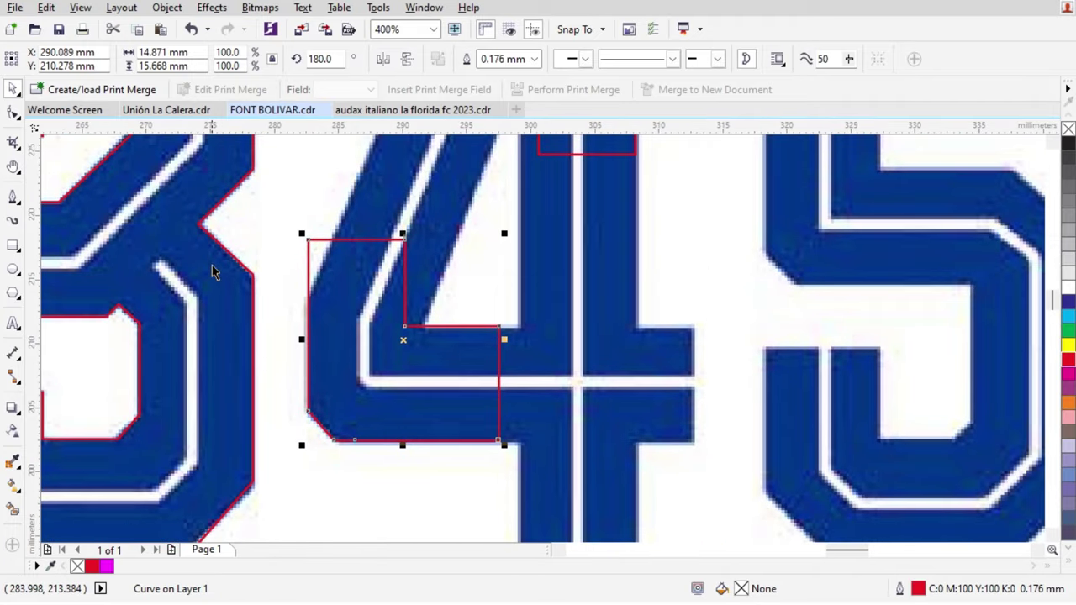
click(11, 113)
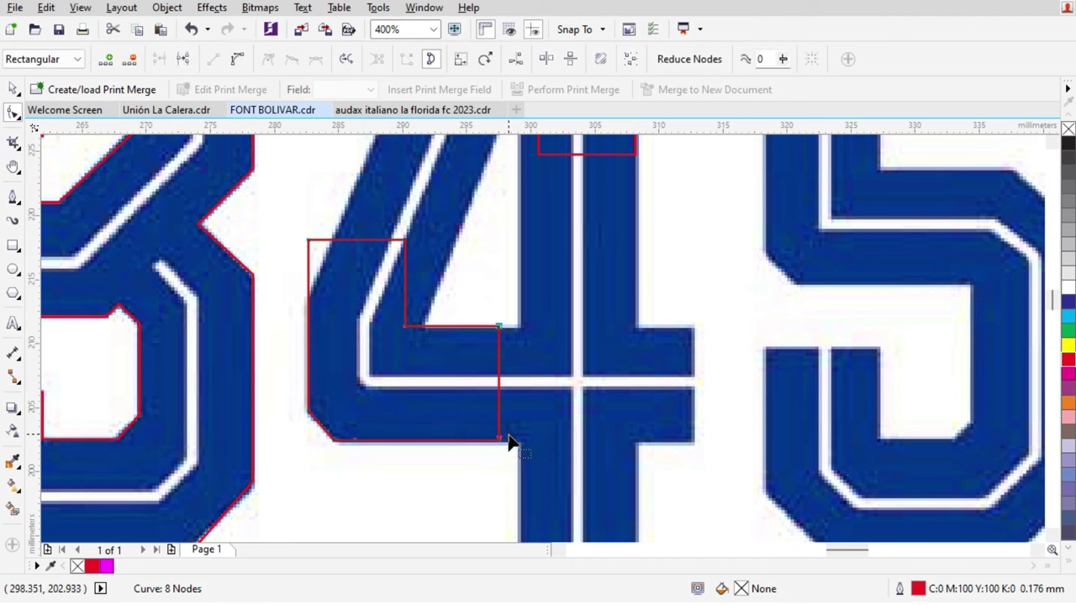
drag(500, 440, 692, 441)
Step: Draw a rectangle about 9.7 by 8.9 mm across the 4's crossbar, rotate it 90 degrees and align its bottom with the 3
click(13, 245)
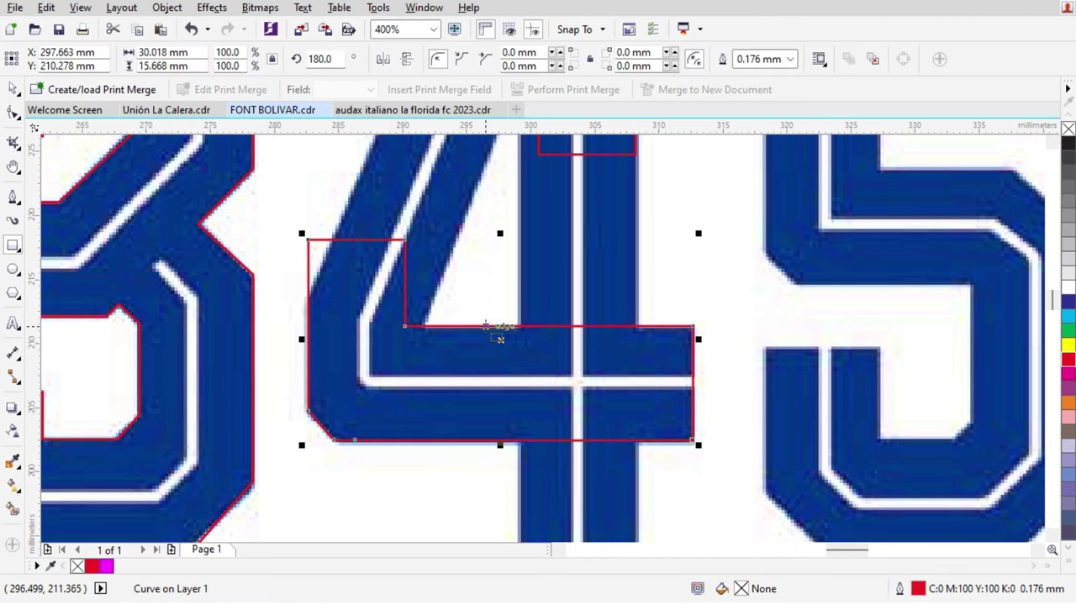
drag(485, 326, 609, 439)
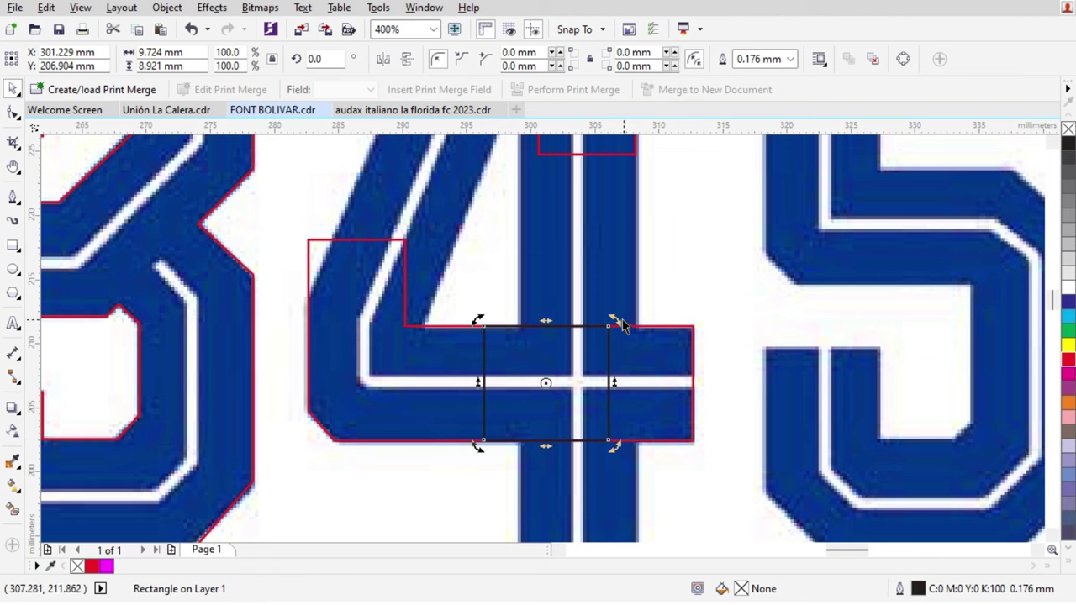
drag(622, 326, 619, 458)
shift+click(219, 369)
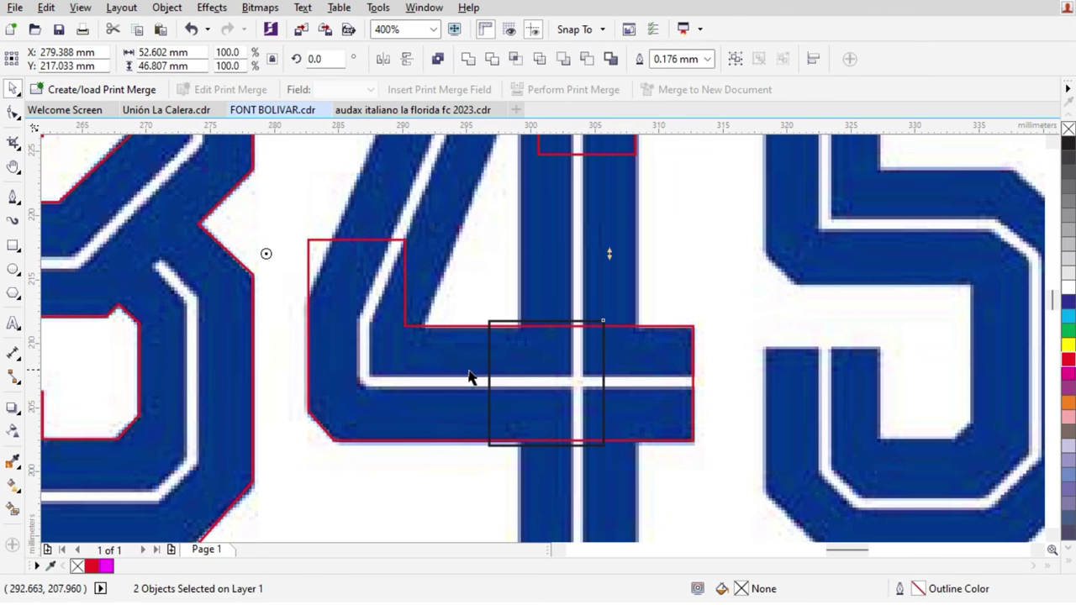
key(b)
click(662, 312)
Step: Align the rectangle's right edge with the 4's top piece and stretch it upward along the stem to about 39.6 mm tall
click(568, 499)
shift+click(584, 144)
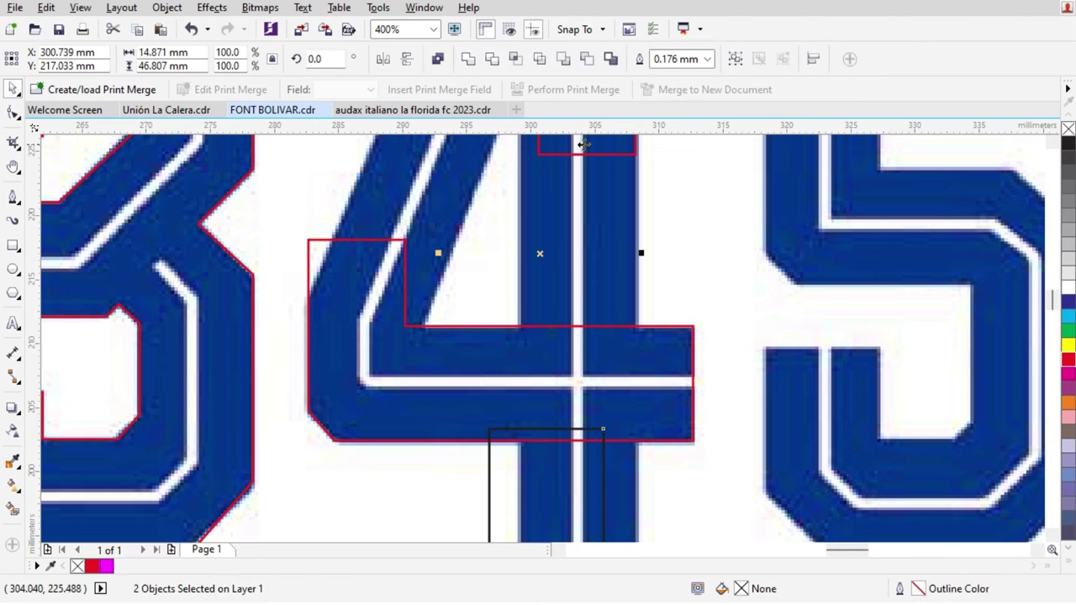
click(744, 208)
click(576, 426)
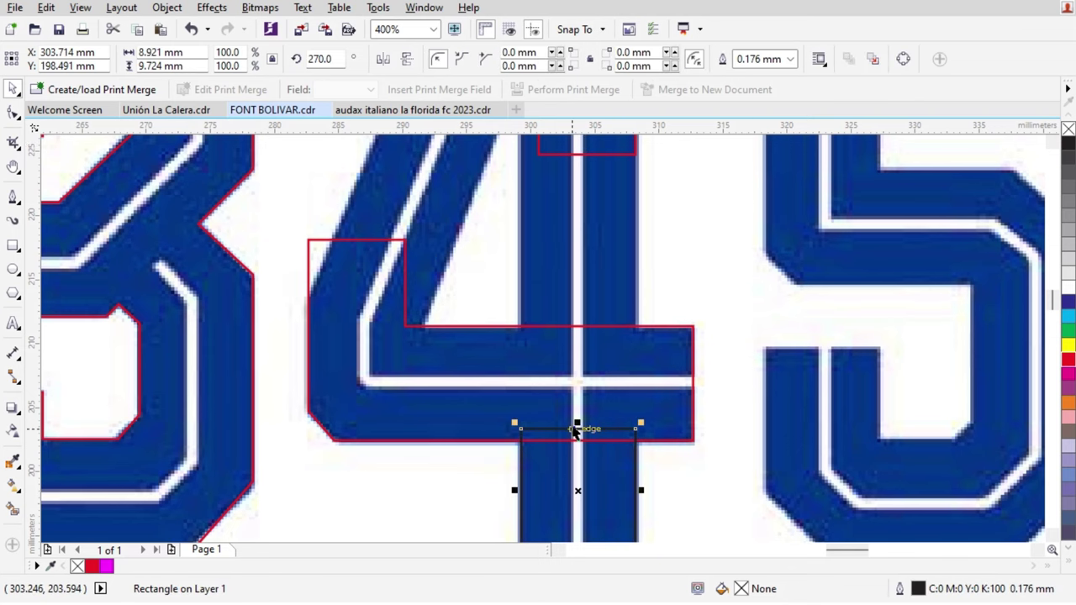
drag(576, 426, 600, 178)
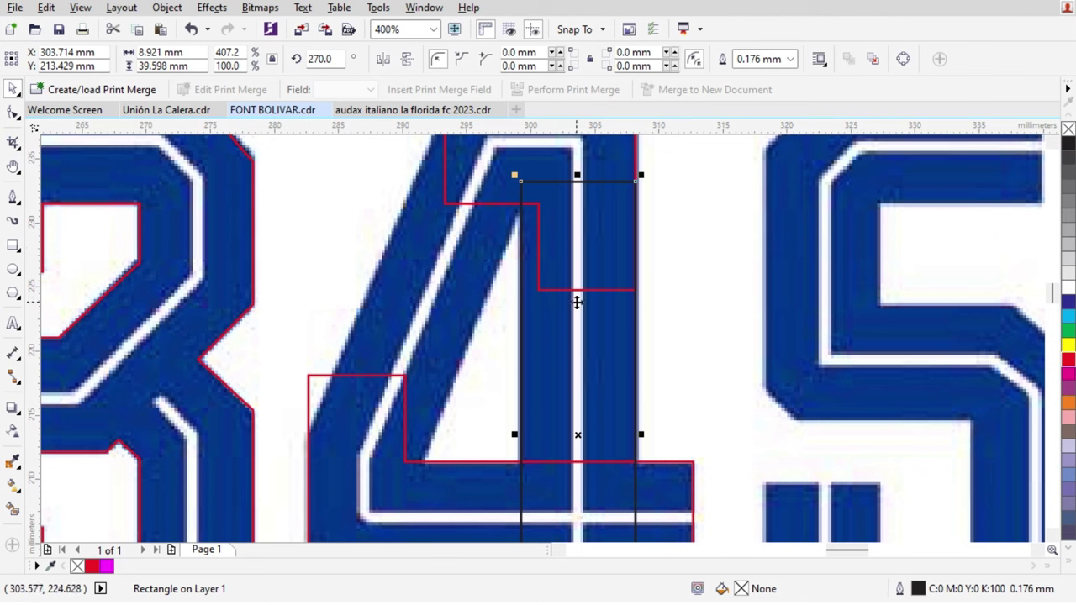
Step: Copy the stem rectangle onto the 4's diagonal stroke and rotate the copy to about 247.9 degrees
drag(577, 303, 435, 292)
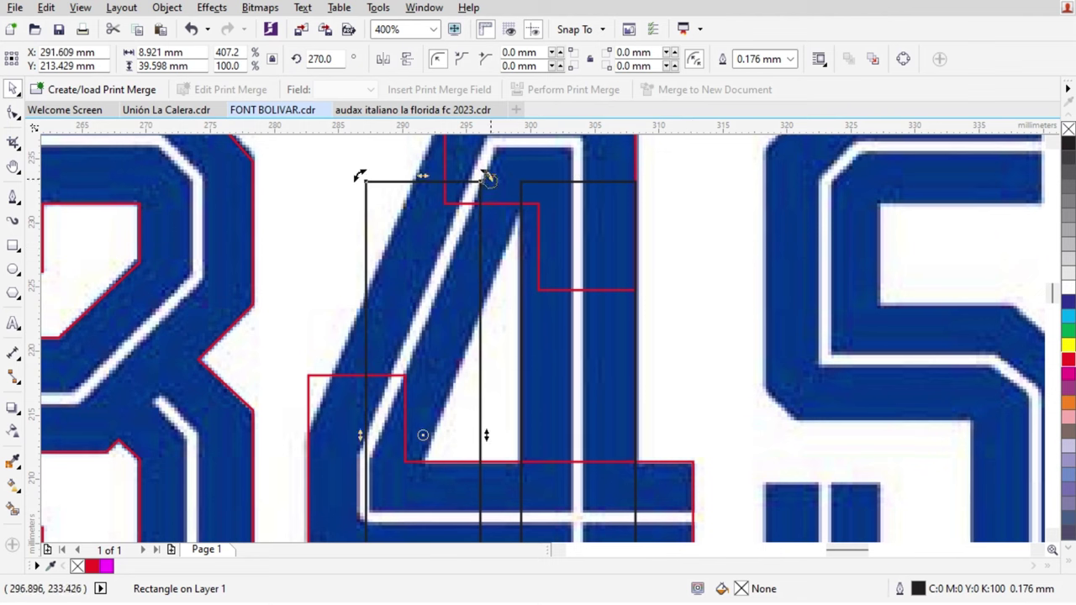
drag(488, 178, 582, 227)
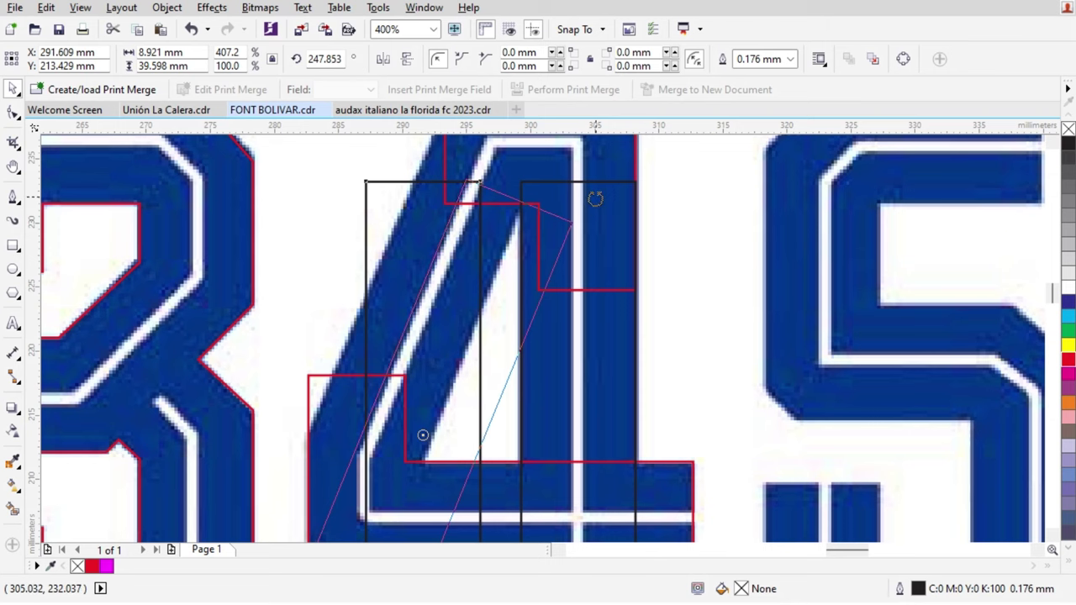
scroll(485, 371, down, 2)
click(648, 342)
scroll(479, 360, up, 2)
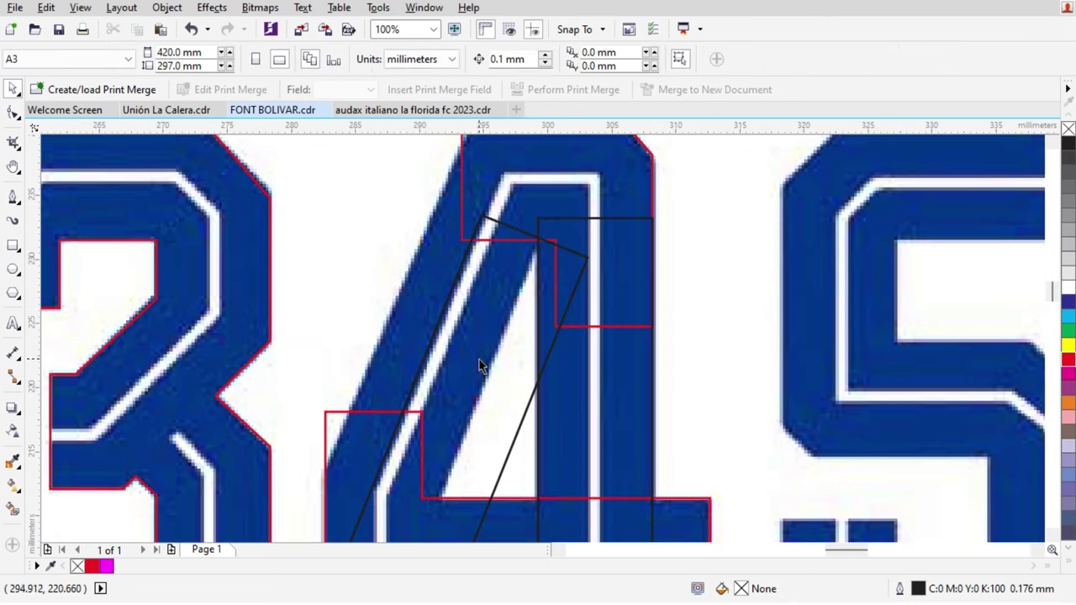
Step: Move the rotated rectangle up over the 4's diagonal stroke and fine-tune its rotation to about 246.8 degrees
drag(498, 406, 501, 269)
scroll(501, 269, up, 2)
drag(501, 327, 497, 310)
scroll(497, 311, down, 1)
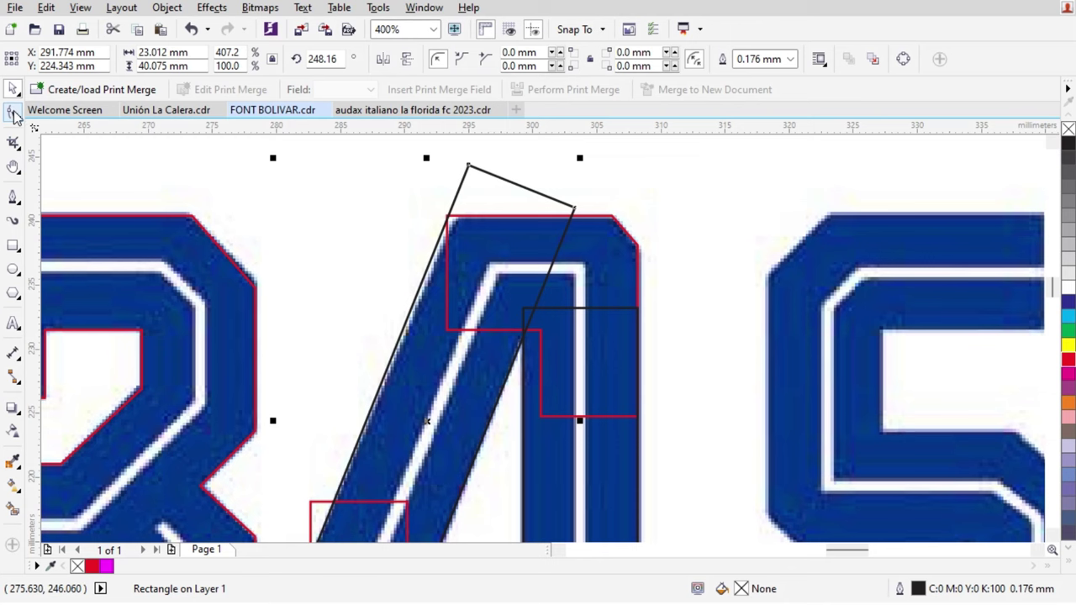
scroll(586, 179, up, 1)
drag(579, 154, 585, 161)
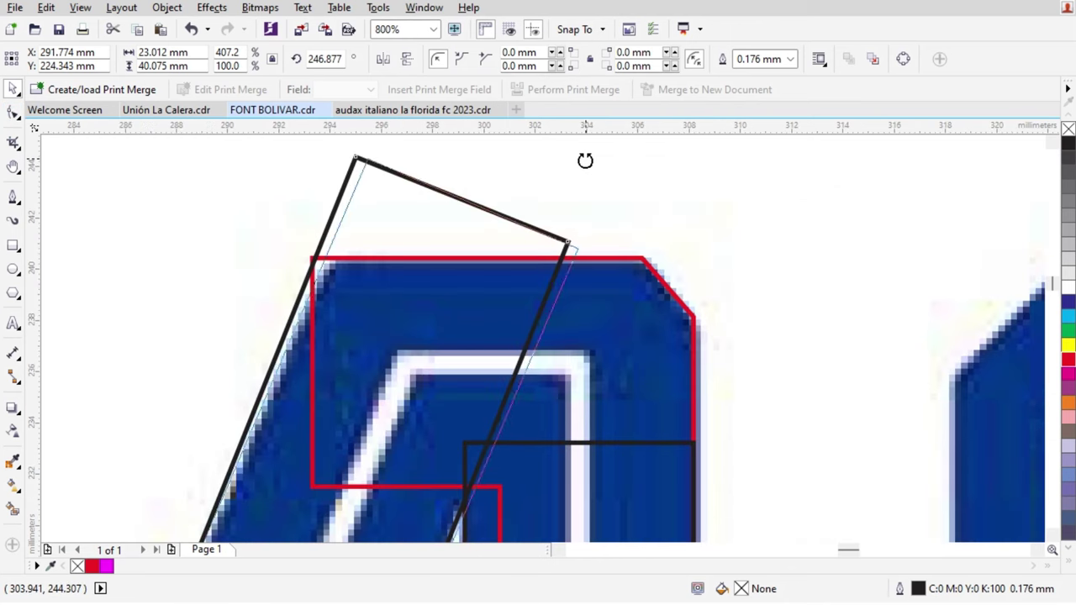
click(514, 198)
scroll(501, 208, down, 2)
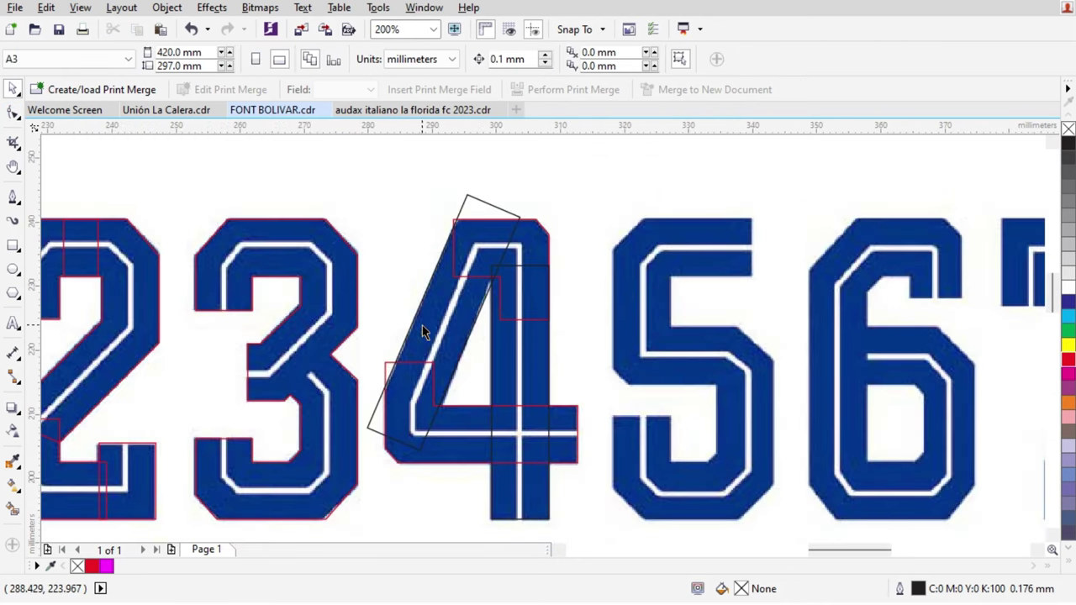
scroll(422, 331, up, 1)
scroll(413, 401, up, 1)
click(445, 338)
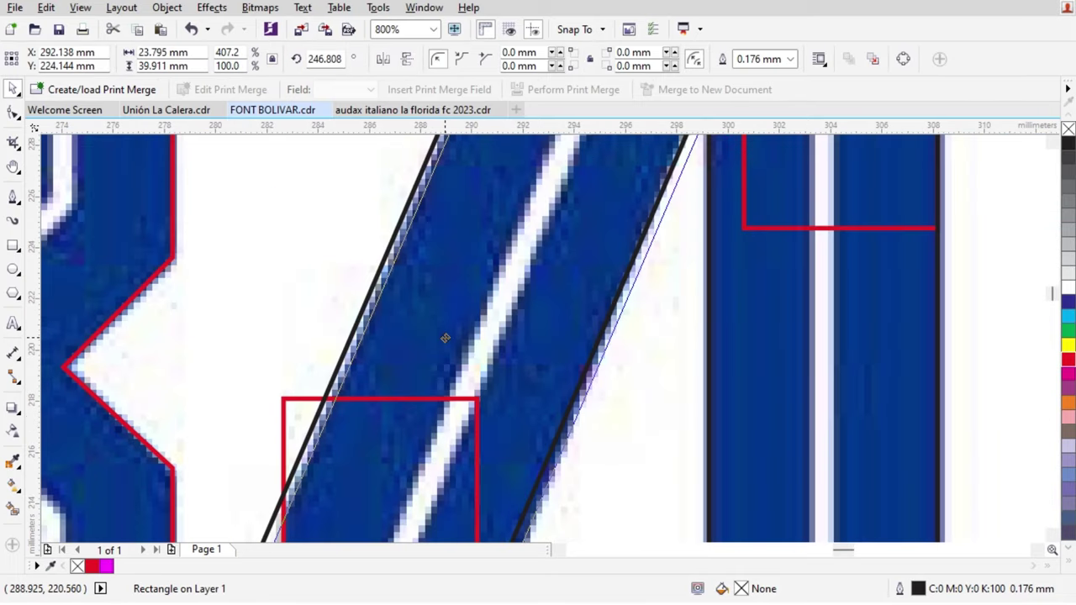
scroll(435, 353, down, 2)
scroll(496, 312, up, 1)
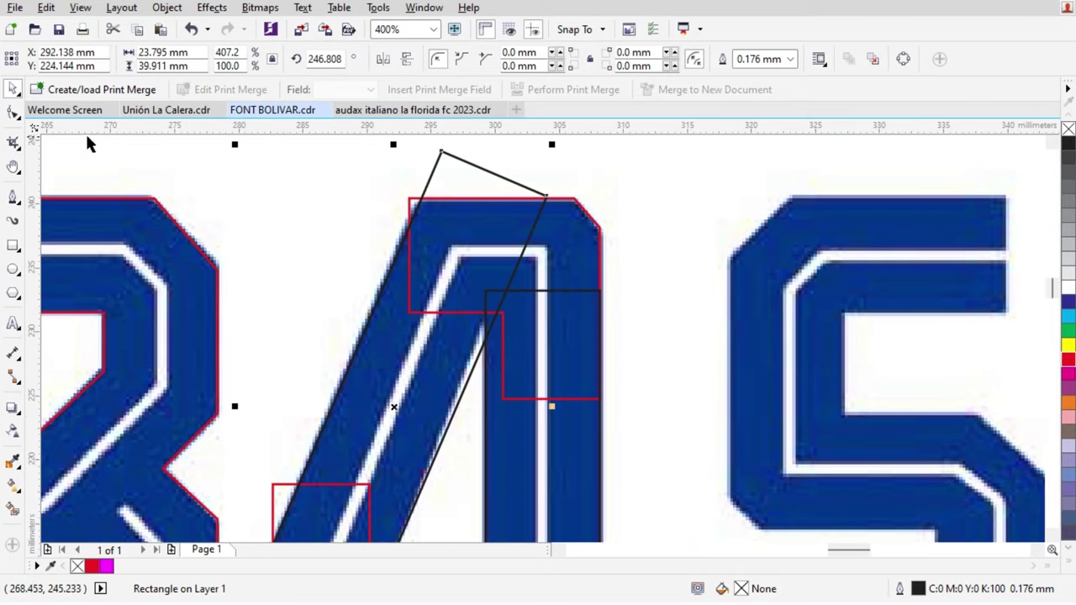
Step: Convert the slanted rectangle to curves and nudge its right-edge nodes left in 0.1 mm steps to fit the diagonal's inner edge
key(ctrl+q)
key(F10)
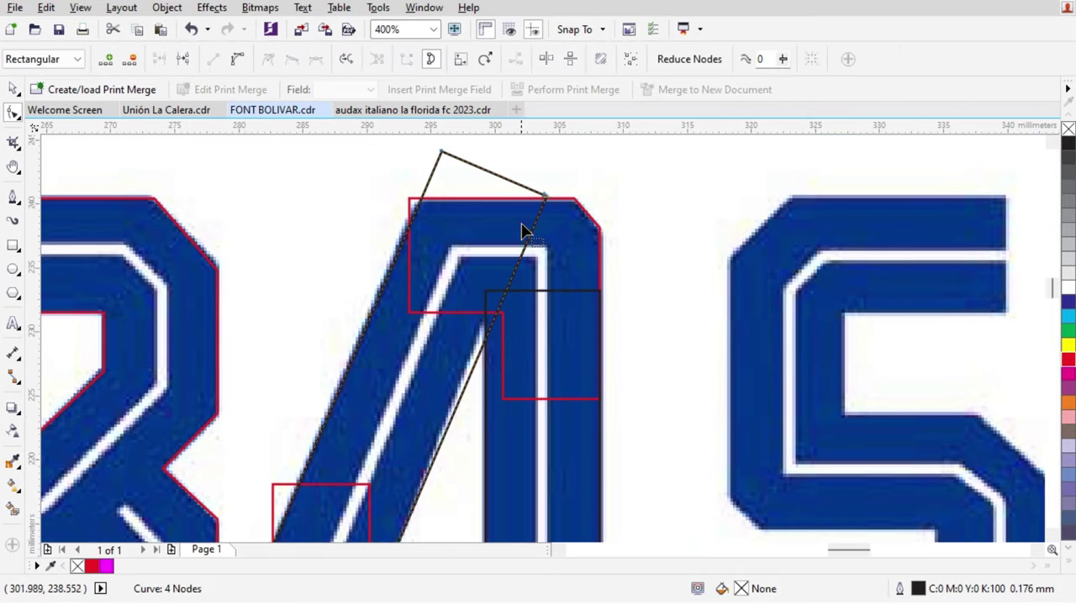
key(Left)
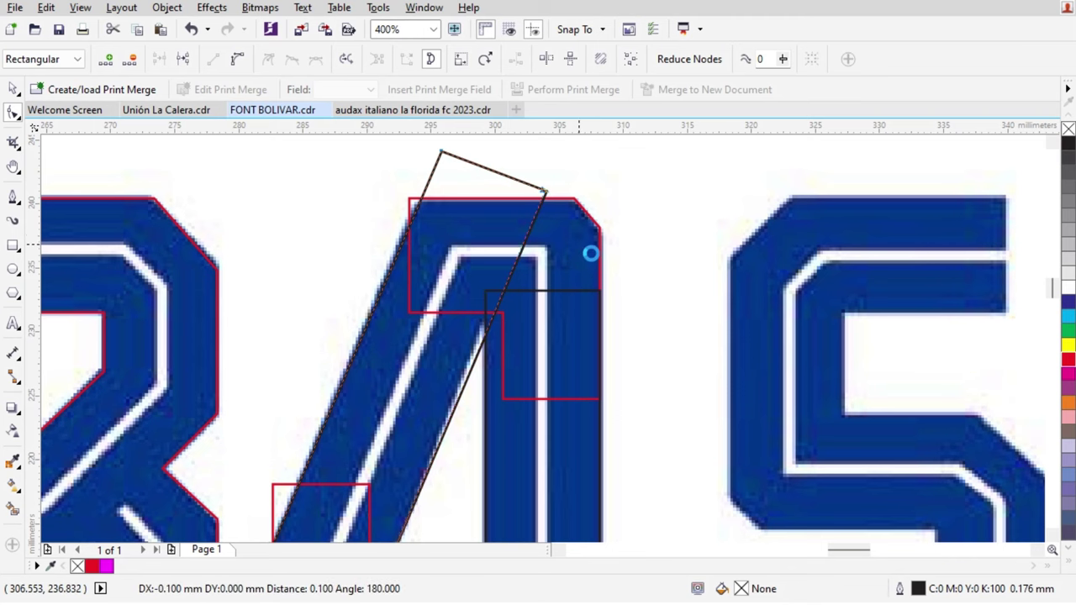
scroll(581, 250, down, 1)
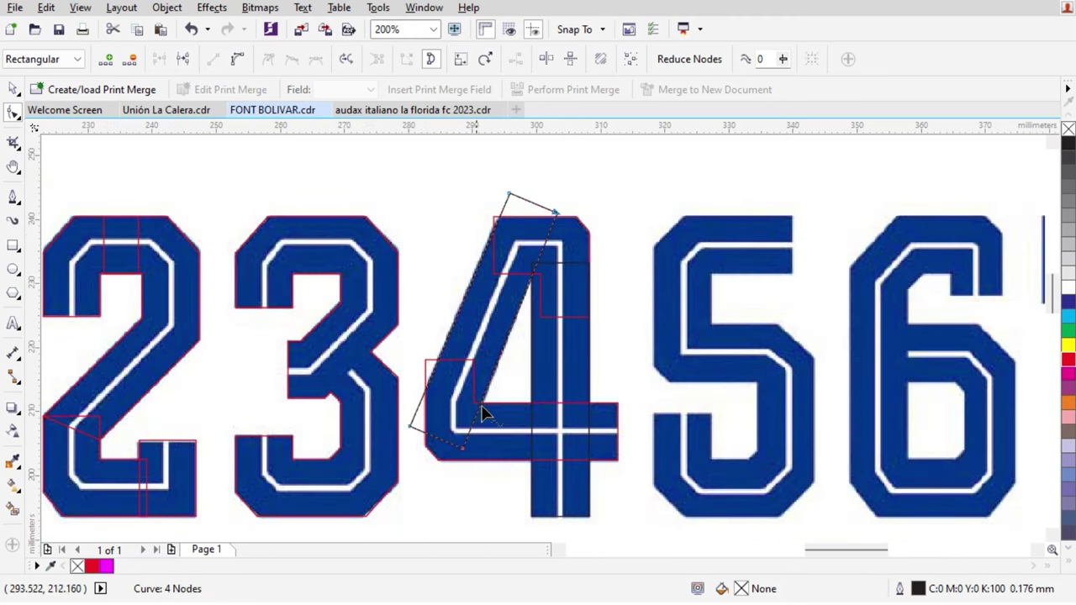
scroll(472, 388, up, 1)
scroll(454, 410, down, 1)
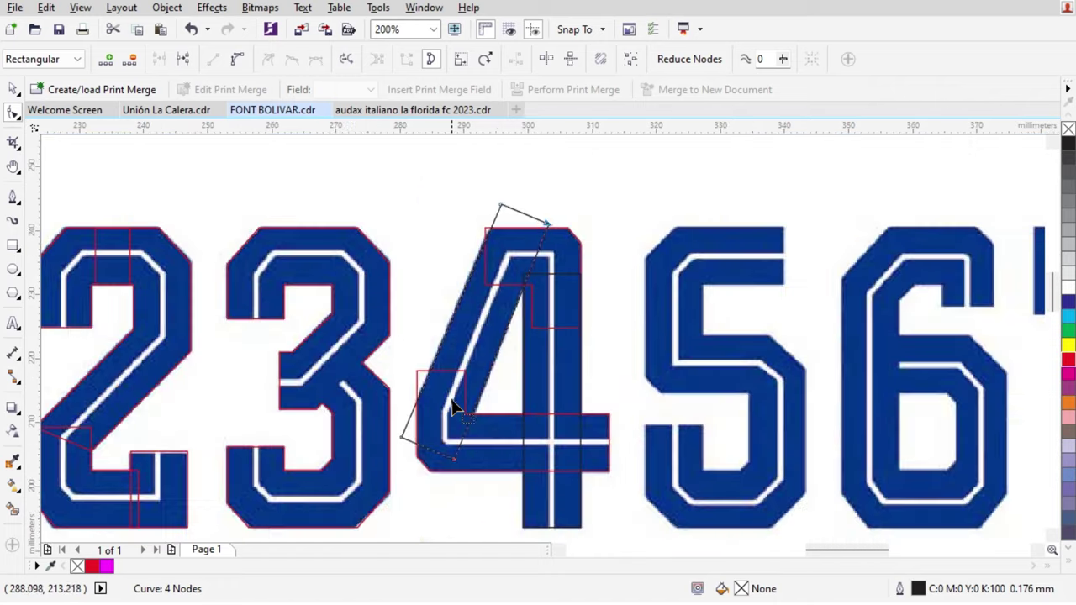
key(space)
click(624, 304)
scroll(503, 225, up, 1)
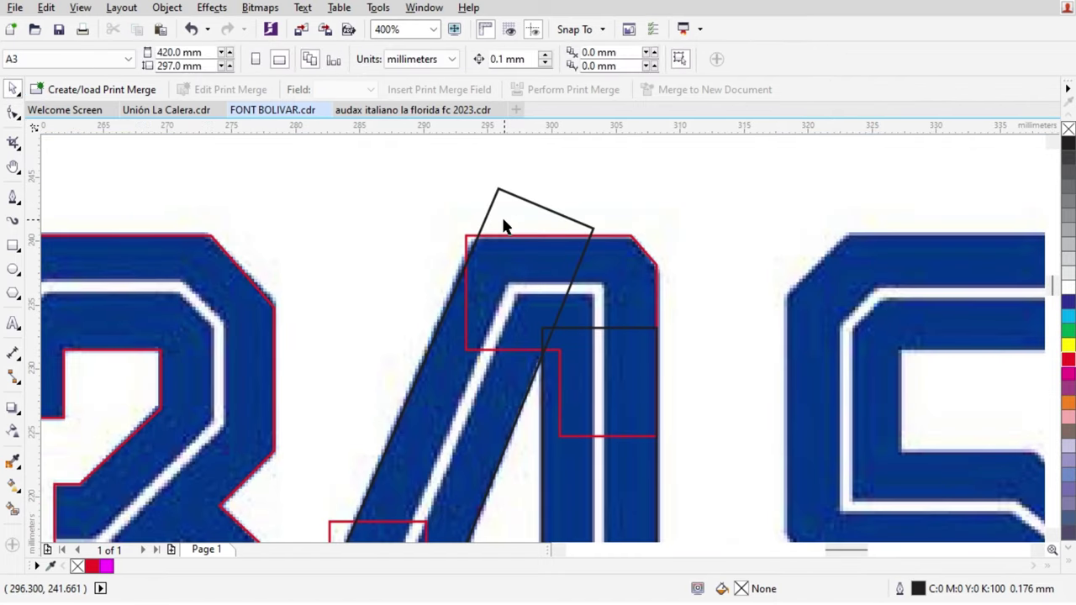
Step: Smart Fill the 4's diagonal, top and upper stem regions with magenta and no outline, including the diagonal's overlap with the lower-left piece
click(13, 509)
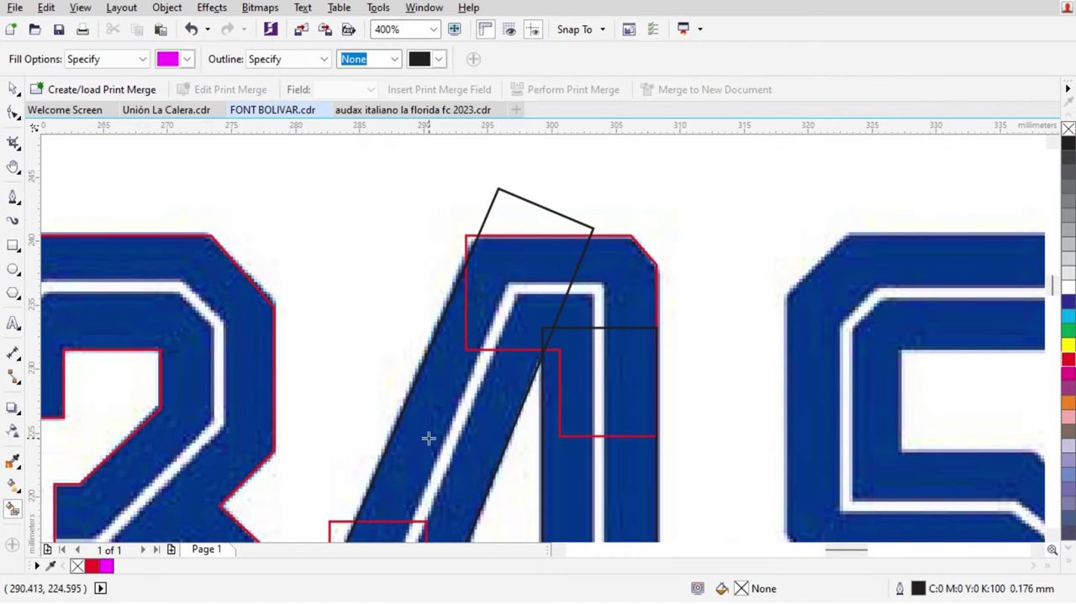
click(427, 437)
click(533, 300)
click(631, 276)
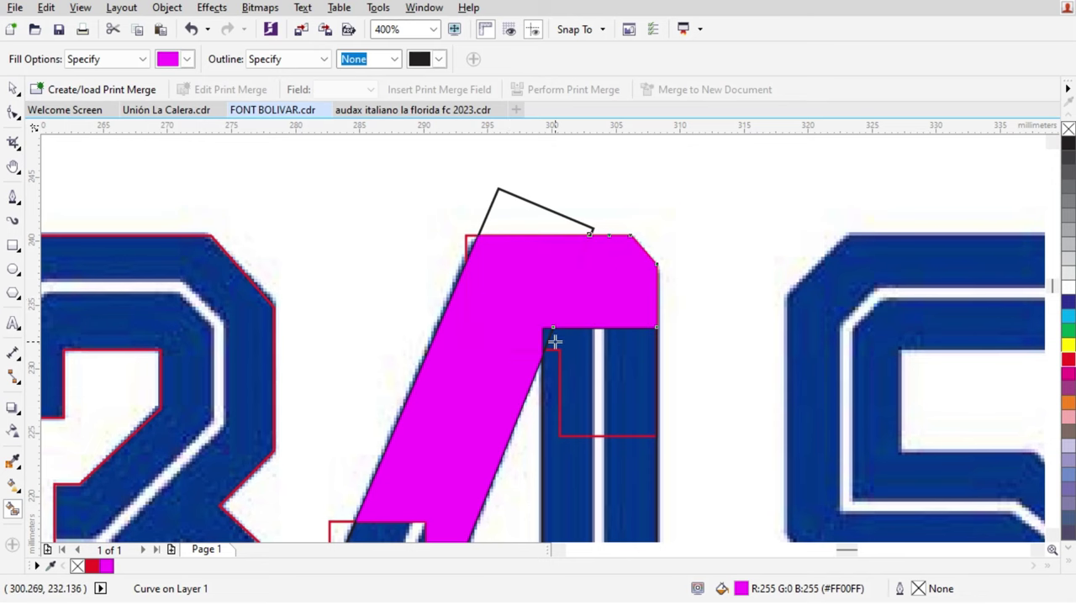
scroll(552, 344, up, 1)
click(551, 336)
scroll(546, 433, down, 2)
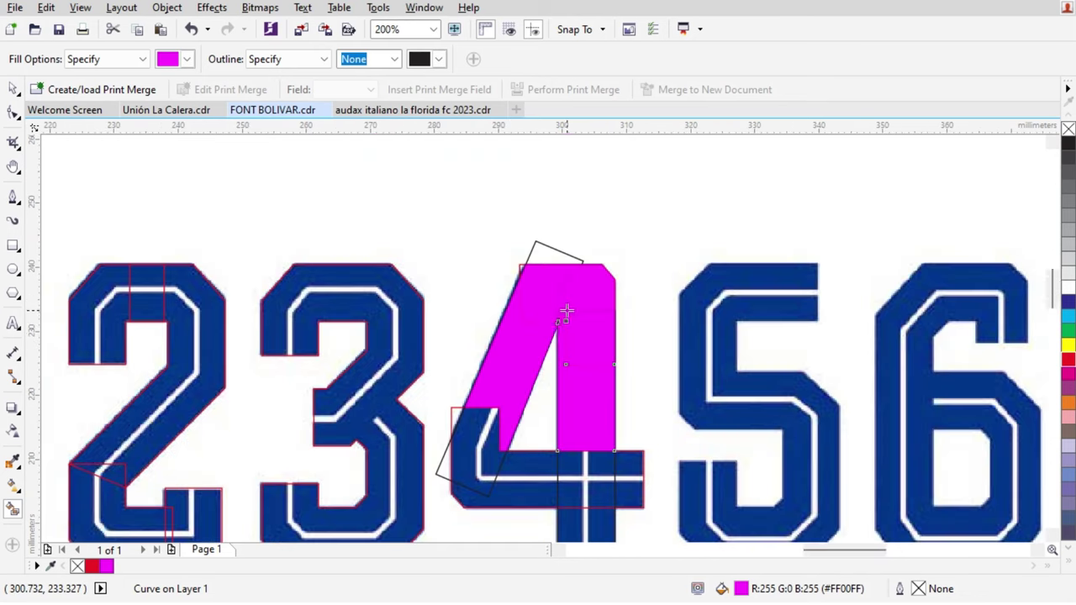
scroll(547, 301, up, 6)
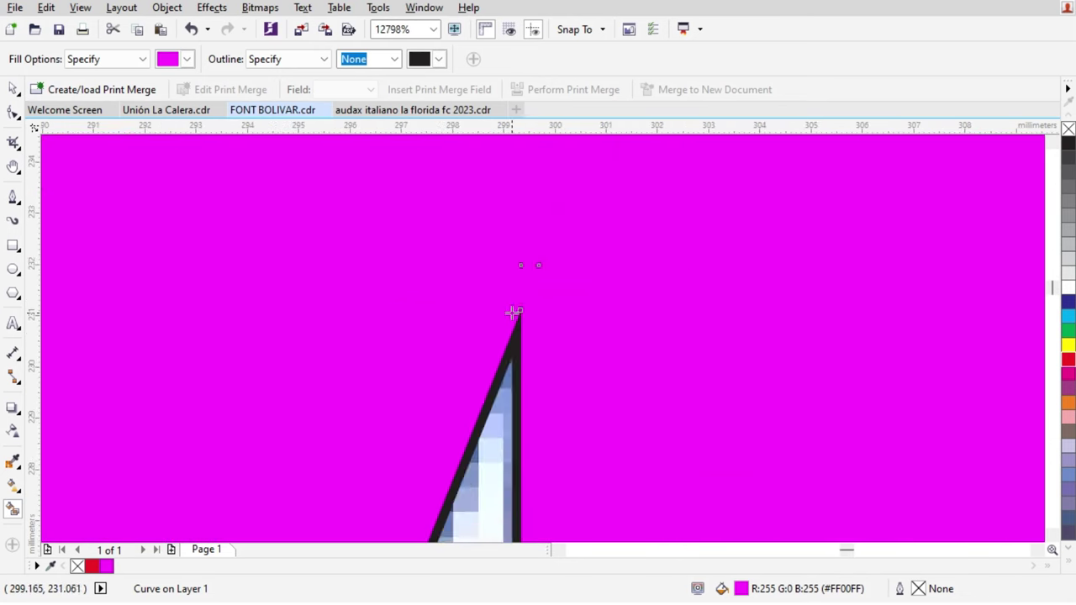
scroll(511, 312, down, 6)
scroll(434, 448, up, 1)
click(434, 448)
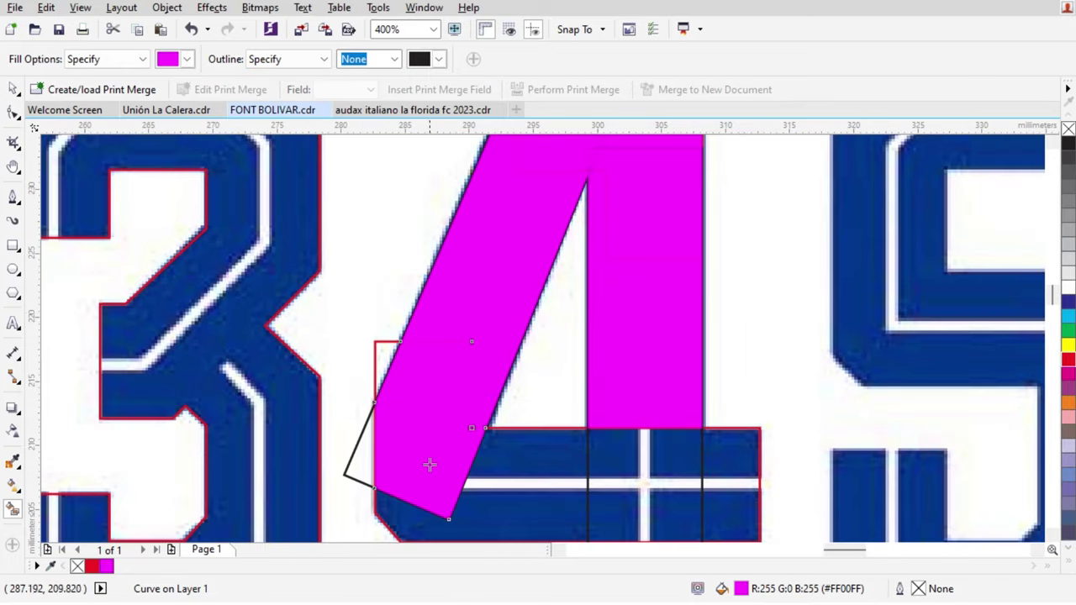
Step: Delete the slanted construction outline from the 4's diagonal
key(space)
click(363, 448)
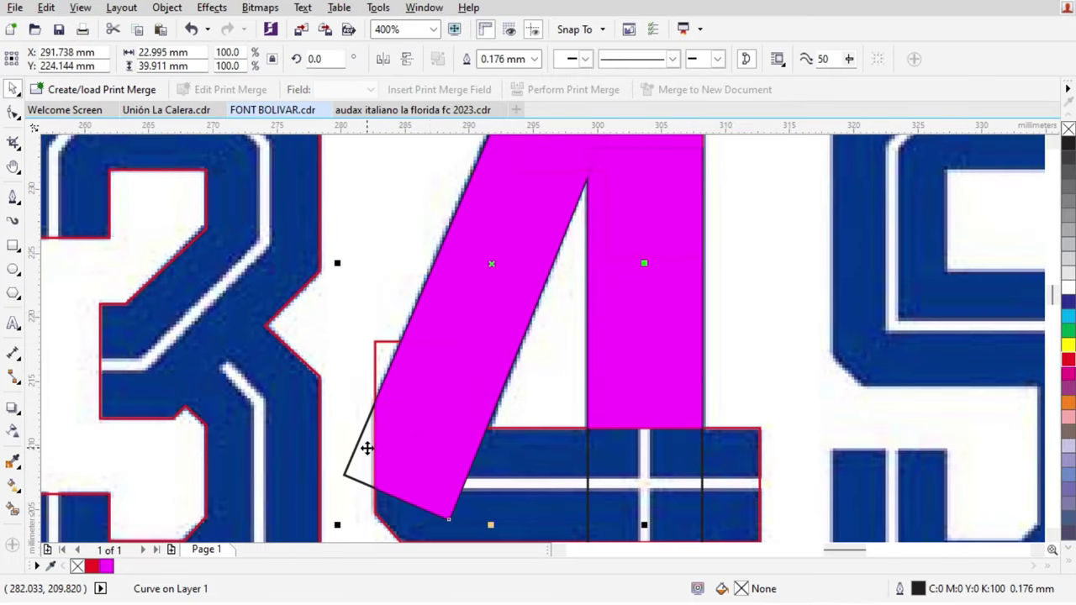
key(Delete)
Step: Move the upper-left nodes of the 4's lower-left piece and top piece onto the diagonal's outer edge
click(386, 370)
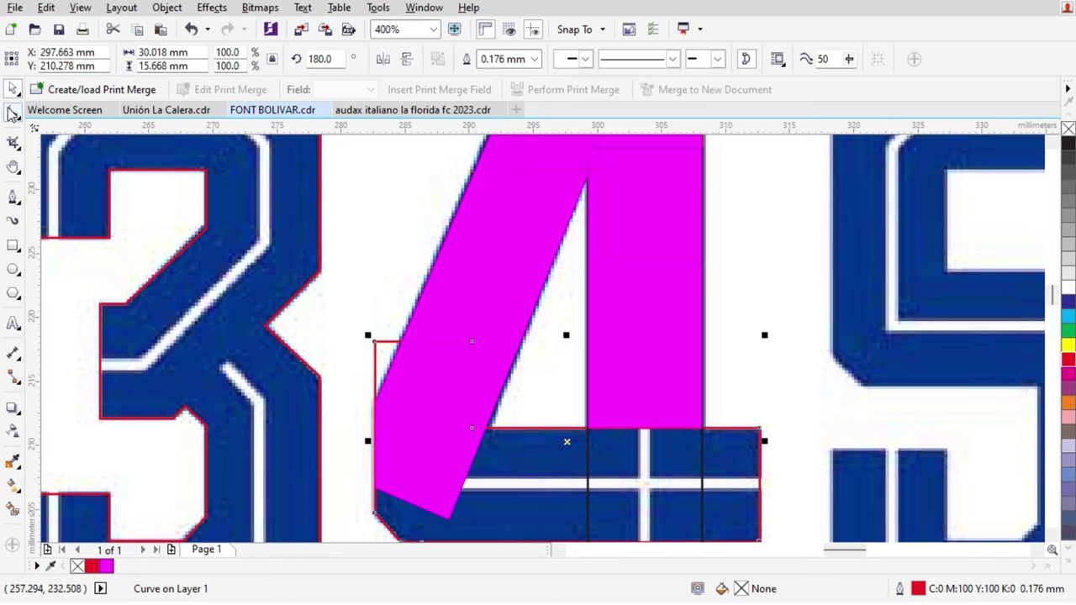
click(13, 113)
drag(375, 341, 378, 427)
scroll(423, 379, down, 2)
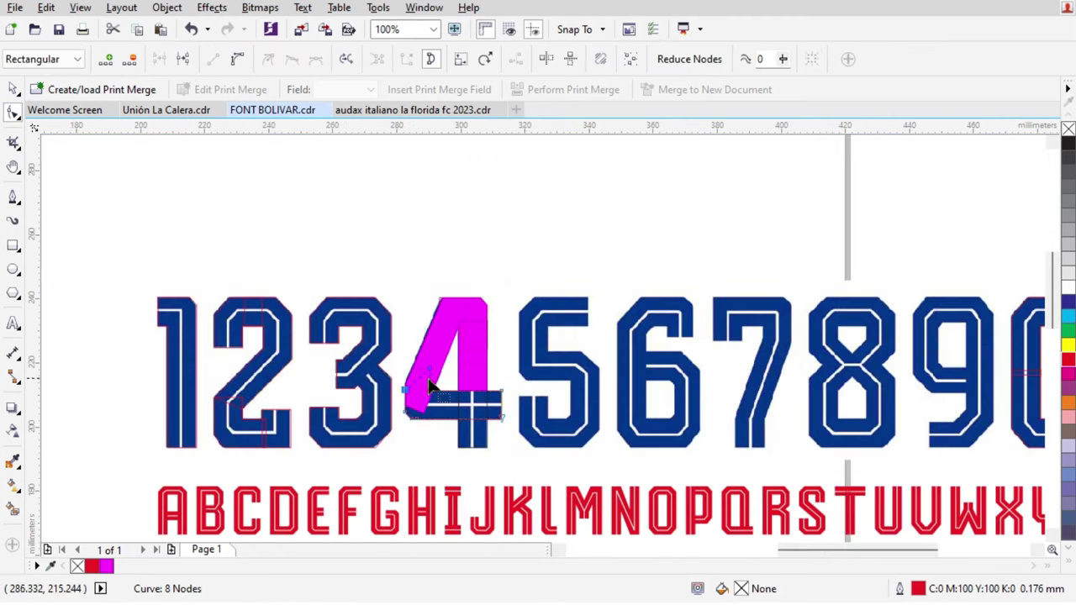
key(space)
scroll(476, 416, up, 2)
scroll(531, 445, down, 1)
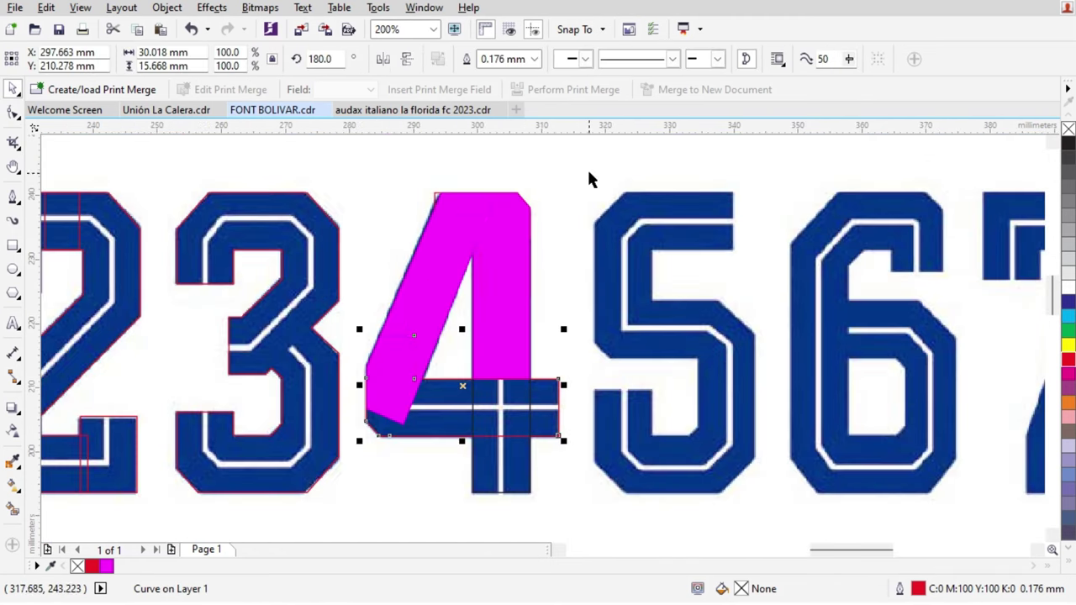
click(526, 178)
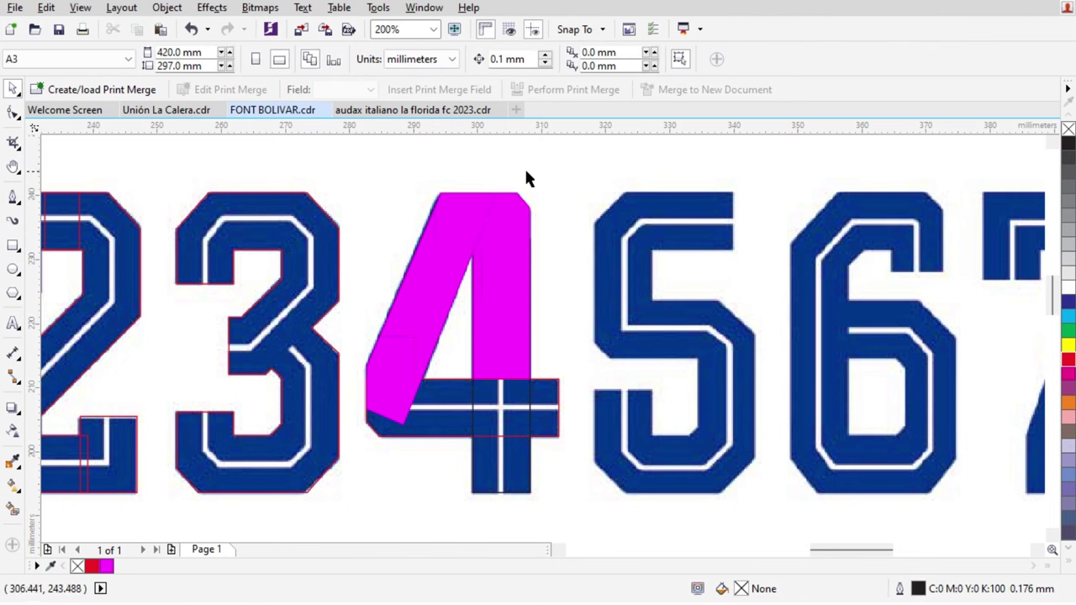
Step: Select all the pieces of the 4 and weld them into a single outline
drag(359, 528, 360, 524)
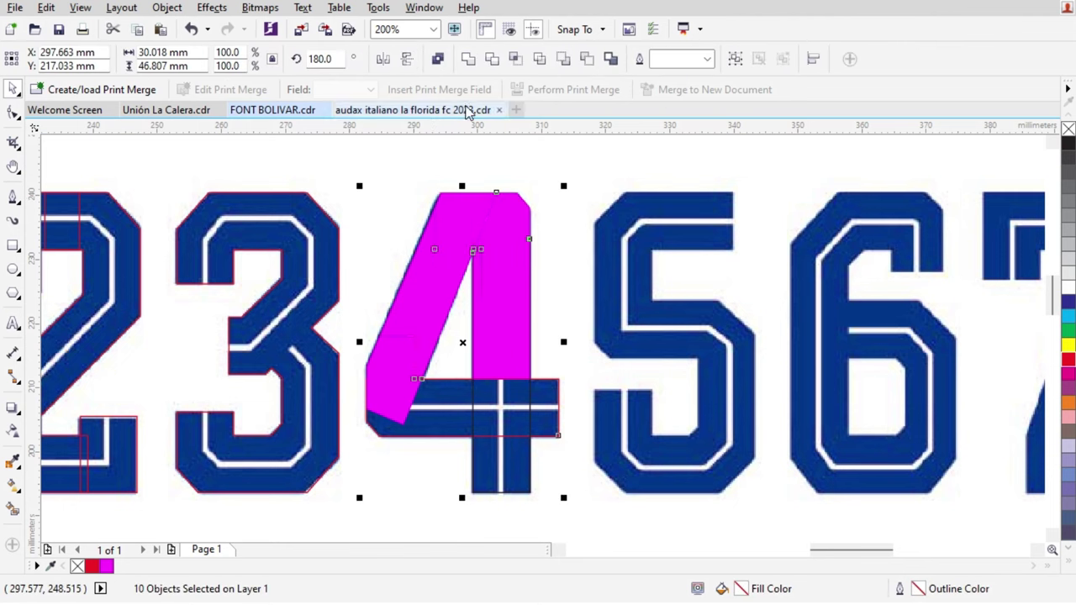
click(471, 59)
click(558, 193)
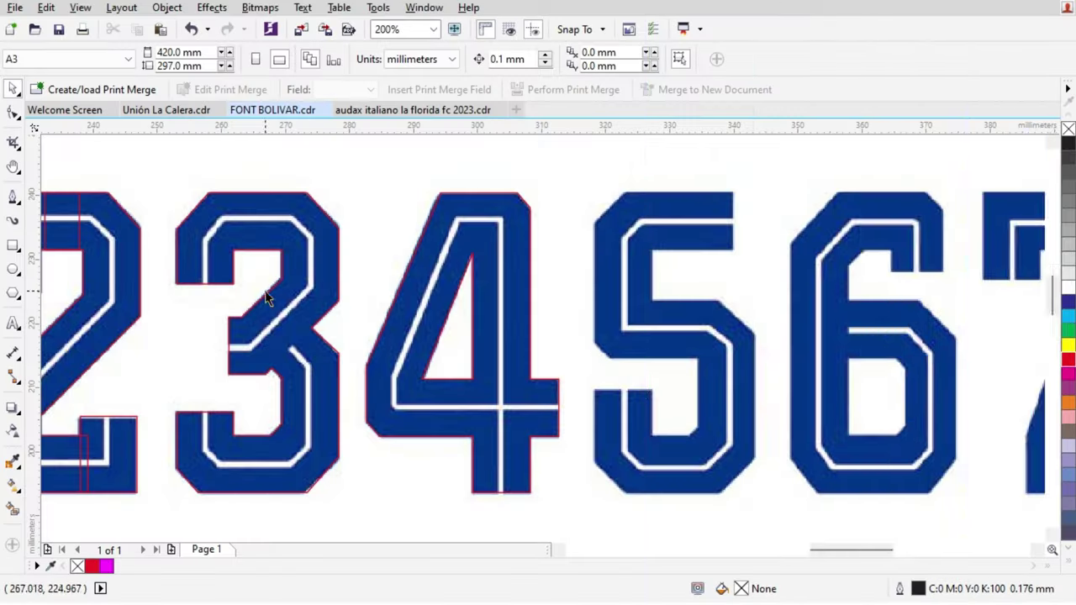
Step: Copy the 2's upper-right curve piece onto the 5's upper-left corner, mirrored horizontally
scroll(210, 267, down, 1)
click(774, 201)
scroll(553, 237, up, 2)
scroll(553, 238, down, 2)
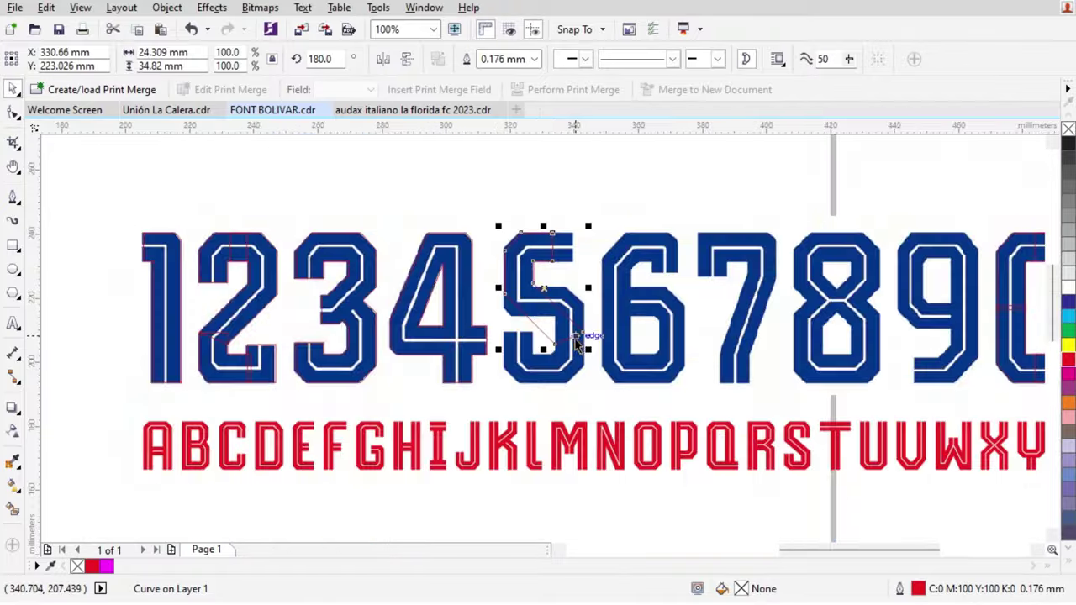
scroll(548, 269, up, 3)
key(F10)
key(space)
scroll(658, 319, down, 2)
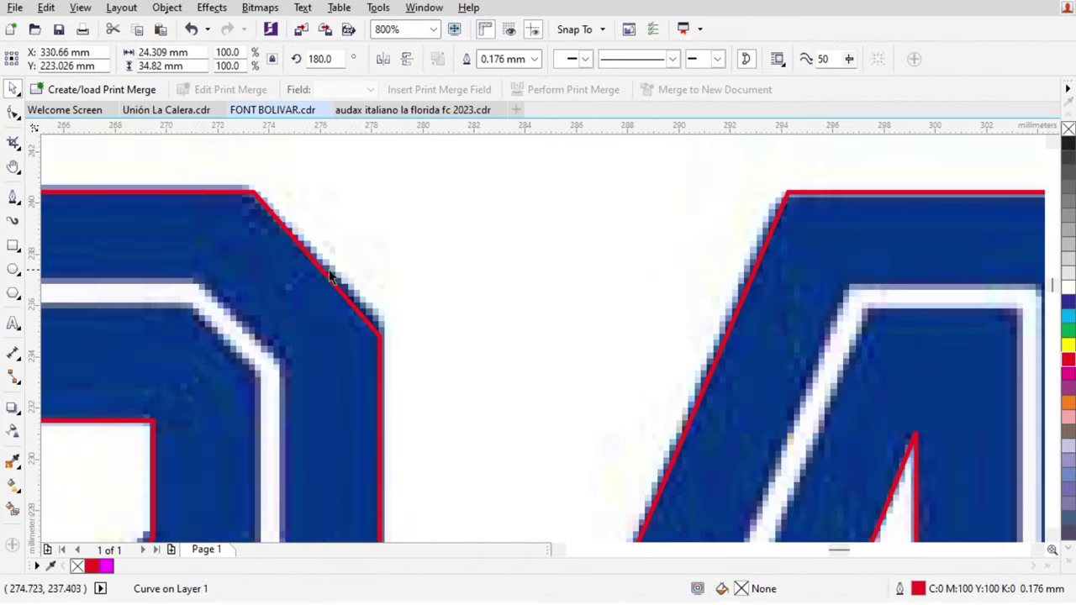
scroll(699, 316, down, 1)
Step: Try a copy of the 5's upper-left piece, mirrored both ways, on the lower-right corner, and undo it
drag(711, 340, 711, 414)
right_click(711, 415)
click(384, 59)
click(407, 58)
scroll(710, 425, up, 2)
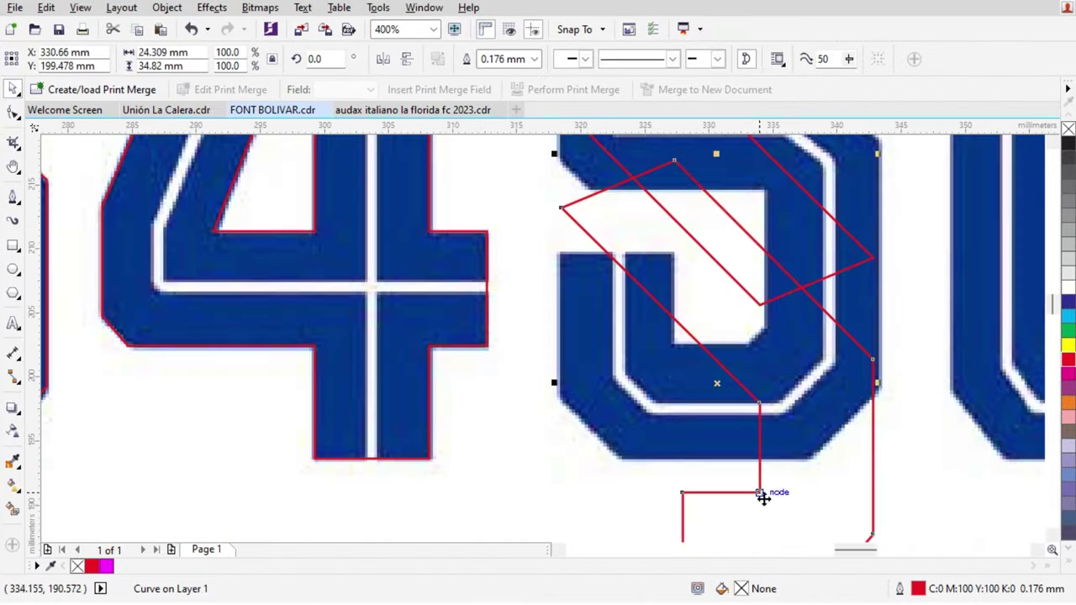
drag(761, 493, 761, 344)
scroll(626, 307, down, 1)
scroll(811, 188, up, 1)
scroll(550, 271, down, 1)
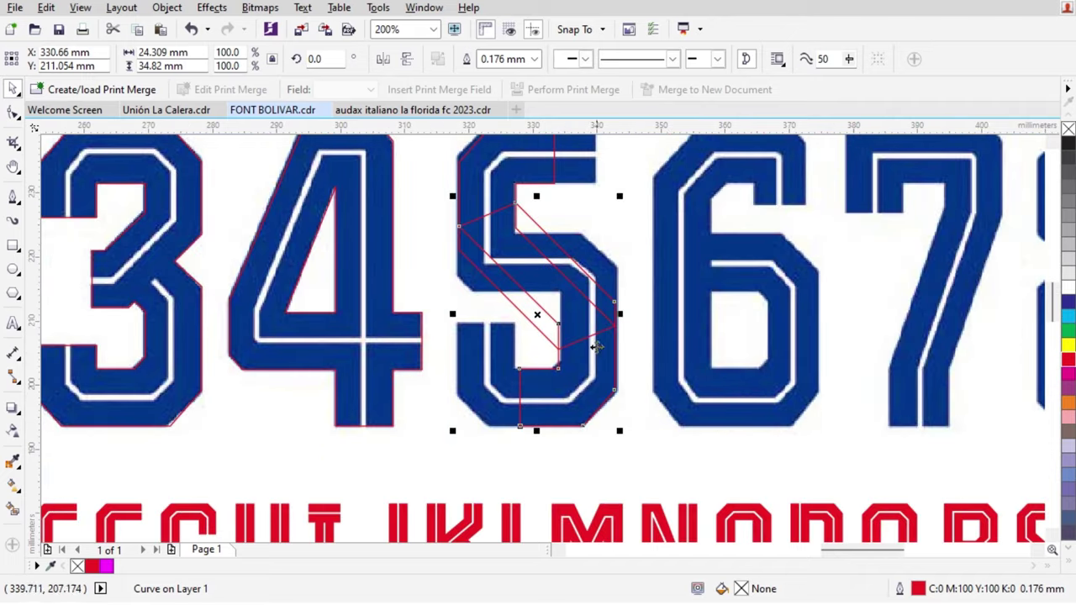
scroll(704, 404, up, 1)
scroll(532, 368, down, 1)
key(ctrl+z)
key(ctrl+z)
key(ctrl+z)
key(ctrl+z)
Step: Draw a rectangle about 35.6 by 27 mm across the 5's diagonal excess, trim the upper-left piece with it and delete the rectangle
scroll(432, 267, down, 1)
scroll(415, 187, up, 3)
key(space)
drag(395, 255, 464, 347)
scroll(562, 210, down, 2)
key(space)
click(12, 245)
drag(482, 271, 710, 444)
scroll(599, 268, up, 1)
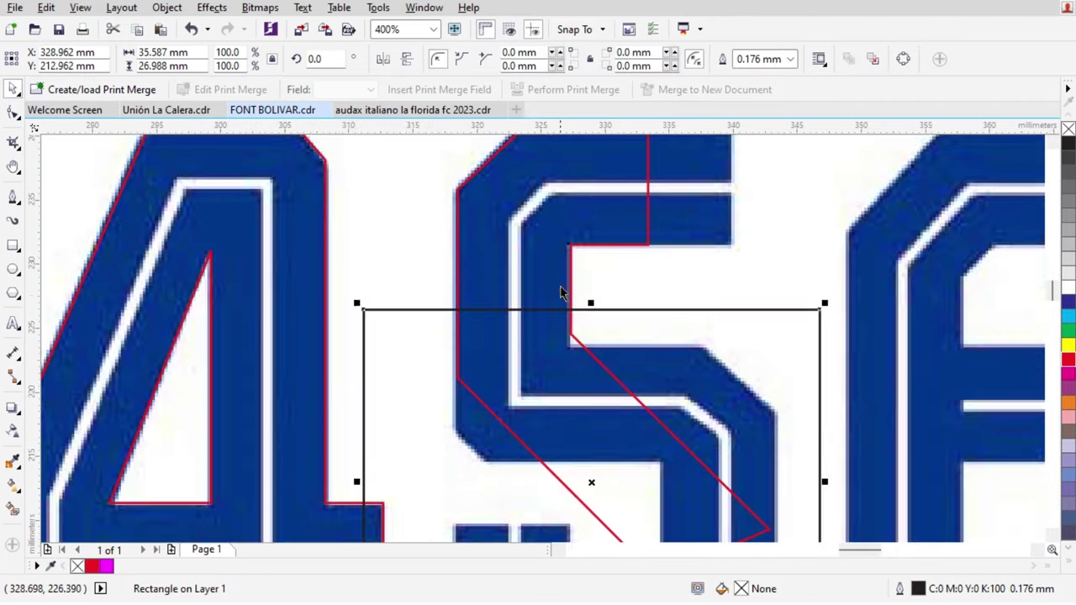
shift+click(567, 294)
key(Delete)
Step: Copy the trimmed corner piece to the 5's lower-left corner mirrored vertically, and place a horizontally mirrored copy at the lower right
scroll(528, 246, down, 1)
drag(548, 261, 548, 438)
scroll(430, 391, up, 1)
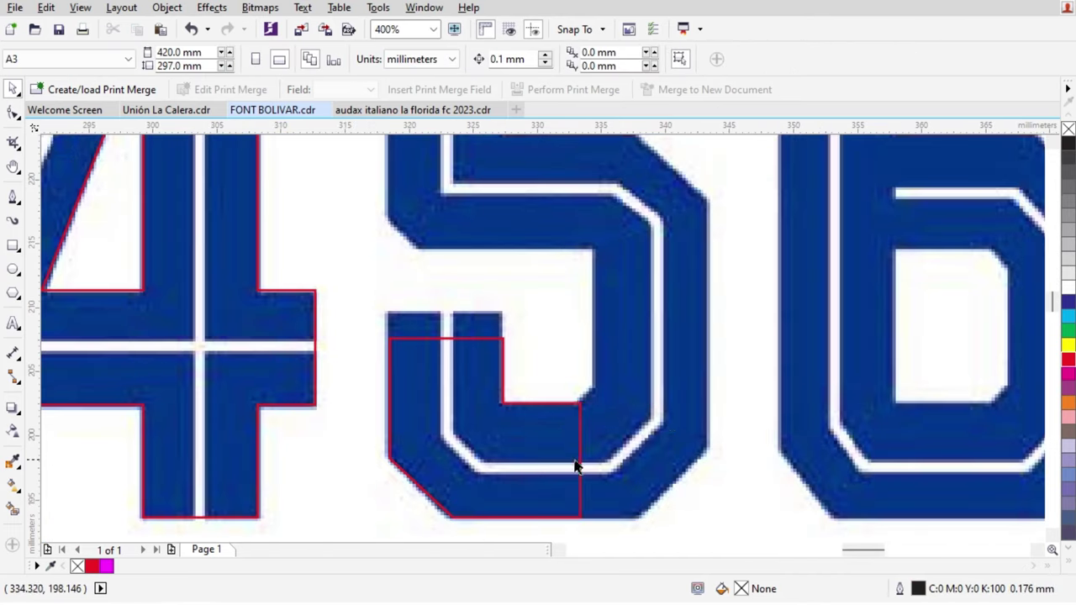
click(715, 425)
scroll(683, 444, up, 1)
scroll(714, 439, down, 1)
Step: Copy the lower-right piece so its chamfer matches the 5's inner lower-right corner, and draw a small rectangle around that inner corner
drag(683, 443, 495, 270)
scroll(624, 390, up, 1)
click(15, 247)
drag(521, 351, 662, 452)
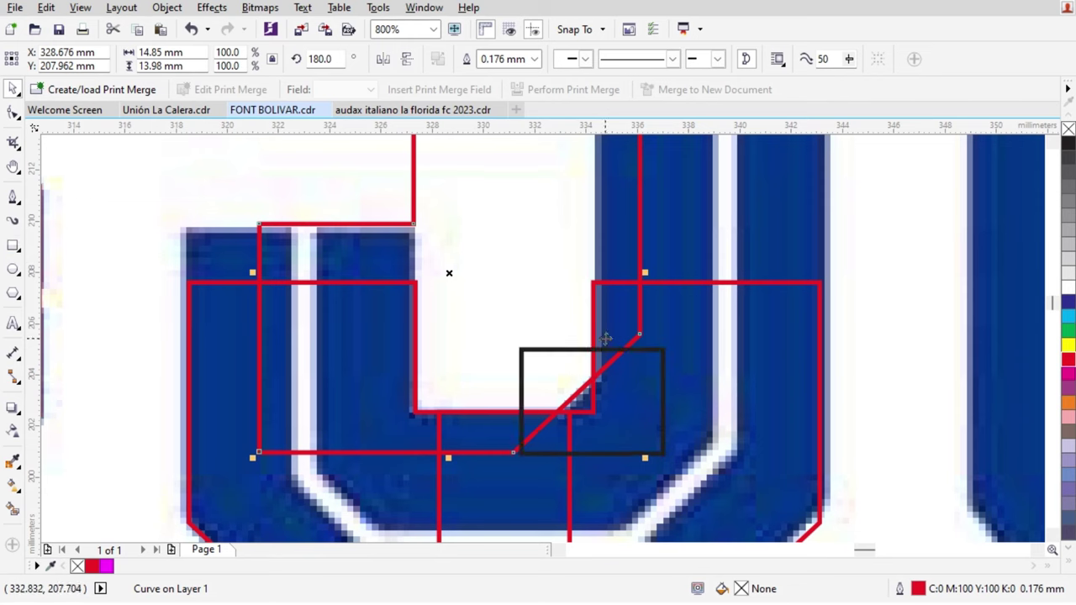
Step: Trim the small rectangle with the offset copy, delete the copy, and weld the remainder to the 5's lower-right piece as its inner chamfer
shift+click(607, 350)
key(Delete)
shift+click(593, 324)
click(472, 62)
Step: Move the upper edge nodes of the 5's lower-left piece up to the end of the reference stroke
scroll(480, 319, down, 1)
scroll(517, 286, up, 1)
double_click(334, 318)
drag(125, 231, 406, 432)
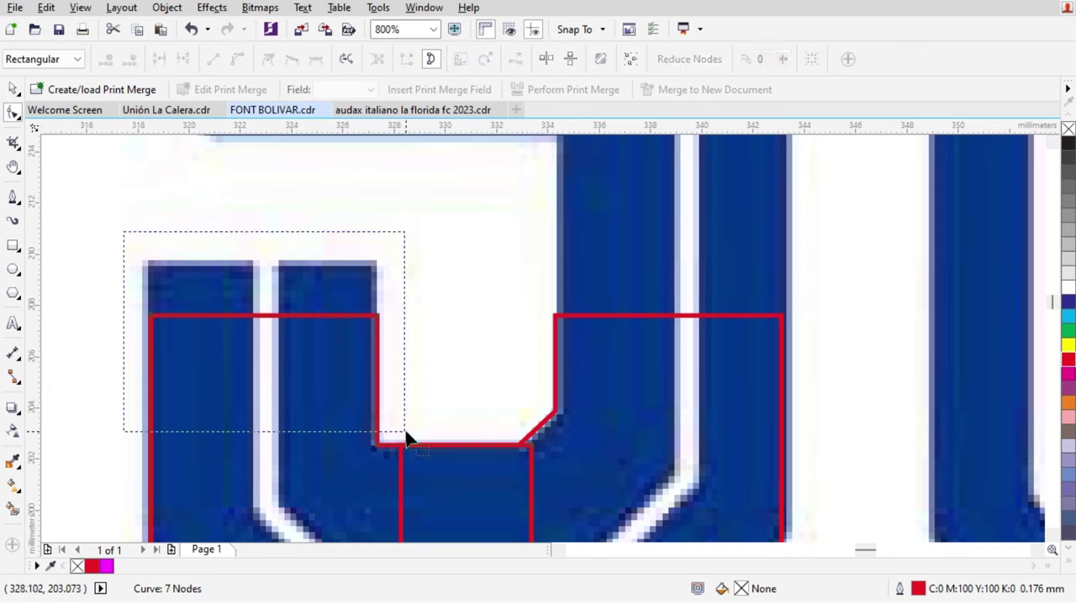
drag(378, 316, 377, 263)
Step: Copy the 5's lower-left piece to the bowl's upper-right corner, mirrored horizontally and vertically, and right-align it with the lower-right piece
scroll(485, 360, down, 2)
scroll(514, 303, up, 1)
drag(398, 459, 360, 328)
click(384, 60)
click(405, 62)
shift+click(601, 405)
key(r)
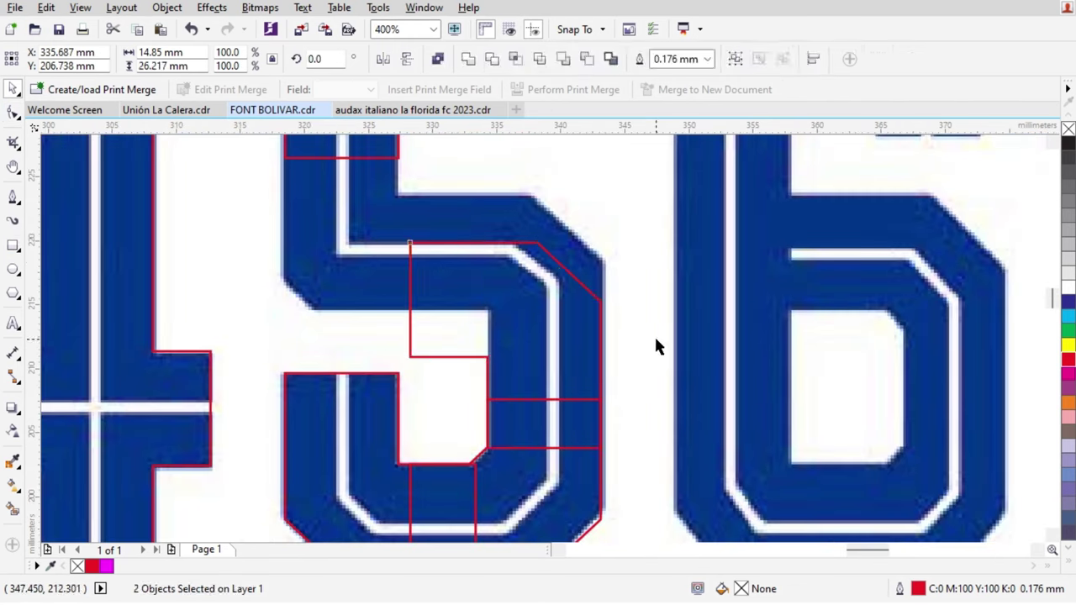
click(654, 335)
drag(602, 328, 592, 283)
scroll(430, 296, down, 1)
scroll(386, 230, up, 1)
scroll(441, 310, down, 2)
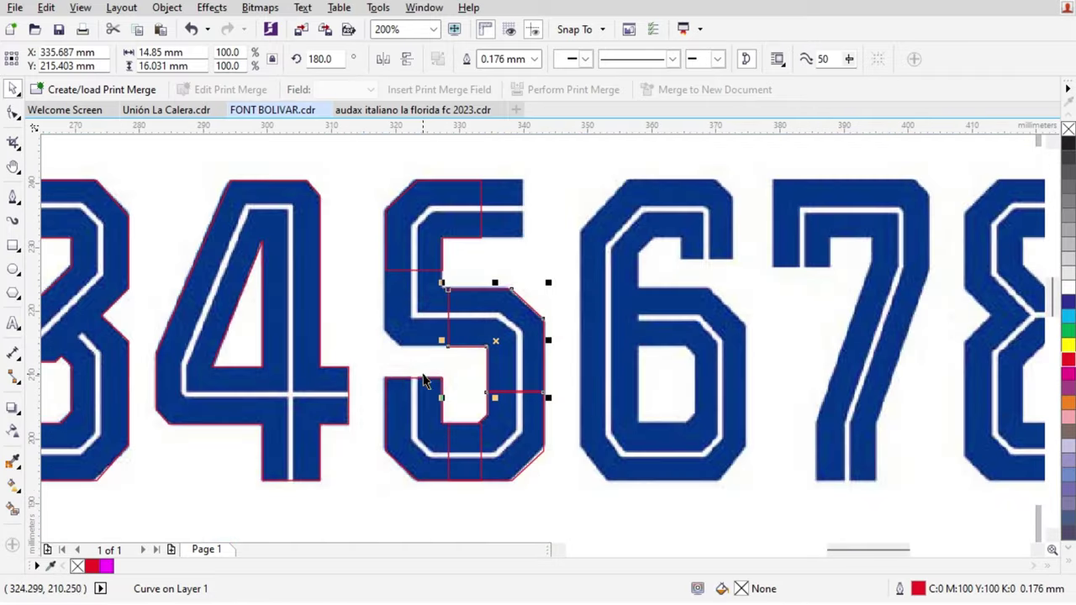
Step: Place a copied corner piece at the 5's middle-left bend and left-align it with the upper-left piece
scroll(139, 412, up, 1)
drag(137, 404, 742, 309)
scroll(718, 184, up, 1)
shift+click(717, 187)
key(l)
click(770, 230)
drag(706, 375, 706, 312)
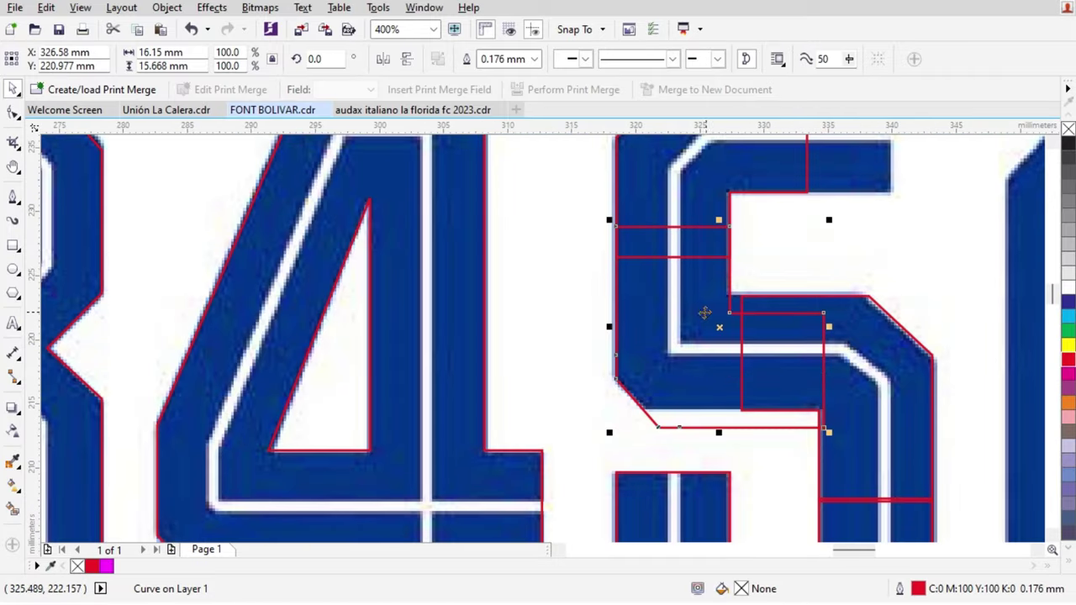
Step: Draw a rectangle about 19.1 by 2.2 mm over the bend piece's lower excess, adjust its edge, trim the piece and delete the rectangle
scroll(733, 371, down, 1)
scroll(597, 301, up, 2)
key(F6)
drag(315, 415, 808, 473)
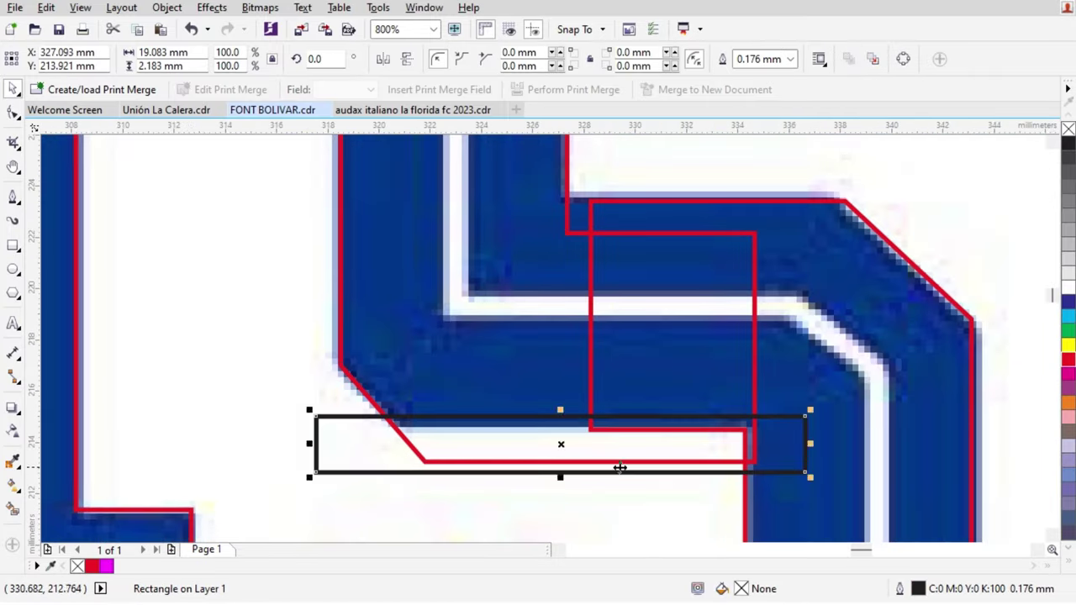
scroll(612, 464, up, 1)
drag(631, 371, 631, 396)
shift+click(596, 459)
click(490, 62)
click(586, 397)
key(Delete)
scroll(585, 397, down, 2)
scroll(580, 351, up, 1)
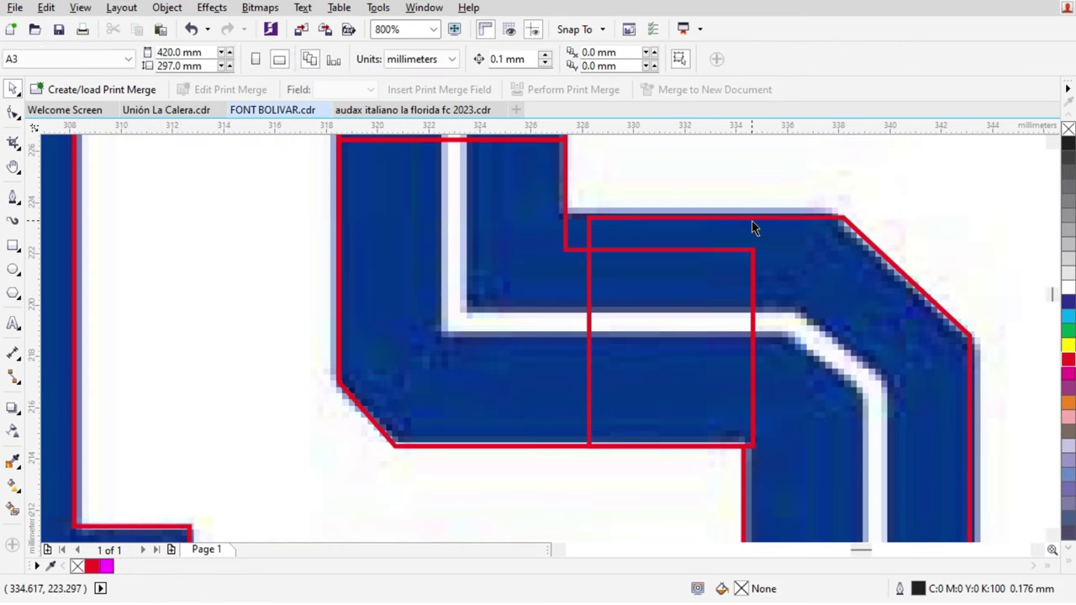
Step: Extend the left end of the 5's upper-right bowl piece 2 mm to the left, and check the overlap in wireframe view
click(751, 220)
key(F10)
drag(624, 210, 567, 482)
key(Left)
key(Left)
key(Left)
key(Left)
key(Left)
key(Left)
key(Left)
key(Left)
key(Left)
key(Left)
key(Left)
key(Left)
key(Left)
key(Left)
key(Left)
key(Left)
key(Left)
key(Left)
key(Left)
key(Left)
key(space)
click(81, 8)
click(98, 47)
scroll(635, 453, up, 2)
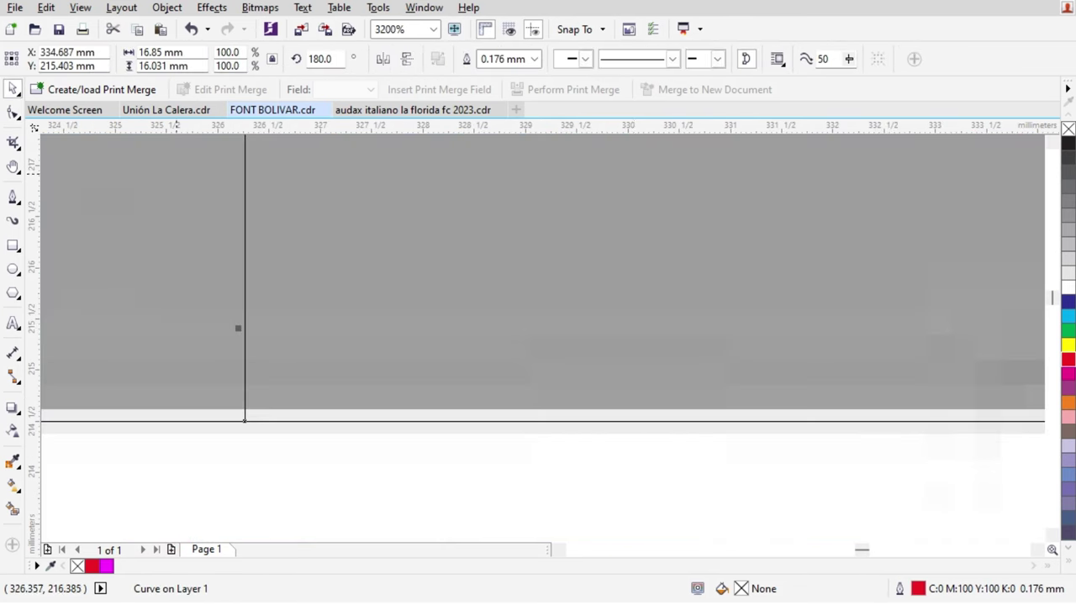
click(81, 8)
click(115, 101)
scroll(488, 388, down, 4)
Step: Extend the right end nodes of the 5's top bar piece to the end of the reference bar
click(514, 254)
key(F10)
scroll(506, 252, up, 1)
scroll(424, 261, up, 2)
drag(370, 138, 569, 389)
scroll(491, 308, down, 3)
key(space)
click(442, 284)
click(426, 259)
scroll(471, 437, up, 1)
Step: Copy the 5's lower-left, lower-right and upper-right bowl pieces onto the 6, and delete the surplus upper copy
click(458, 420)
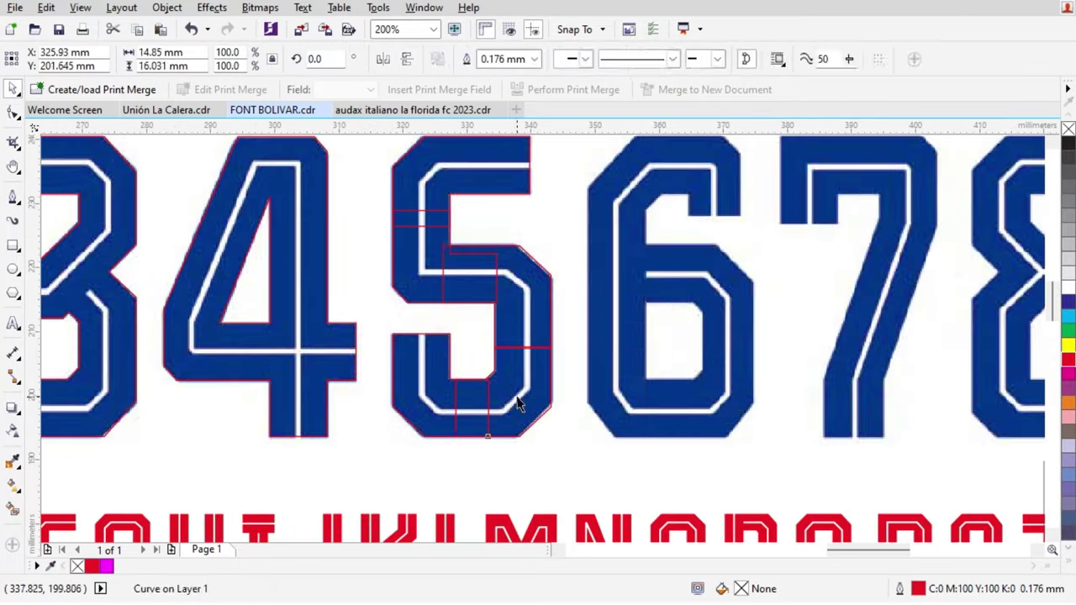
shift+click(516, 400)
shift+click(509, 299)
drag(509, 299, 704, 299)
scroll(816, 346, up, 1)
click(668, 352)
key(Delete)
Step: Move both outer chamfer nodes of the 6's lower-left piece to match the reference corner
scroll(394, 538, up, 1)
key(F10)
drag(410, 364, 410, 347)
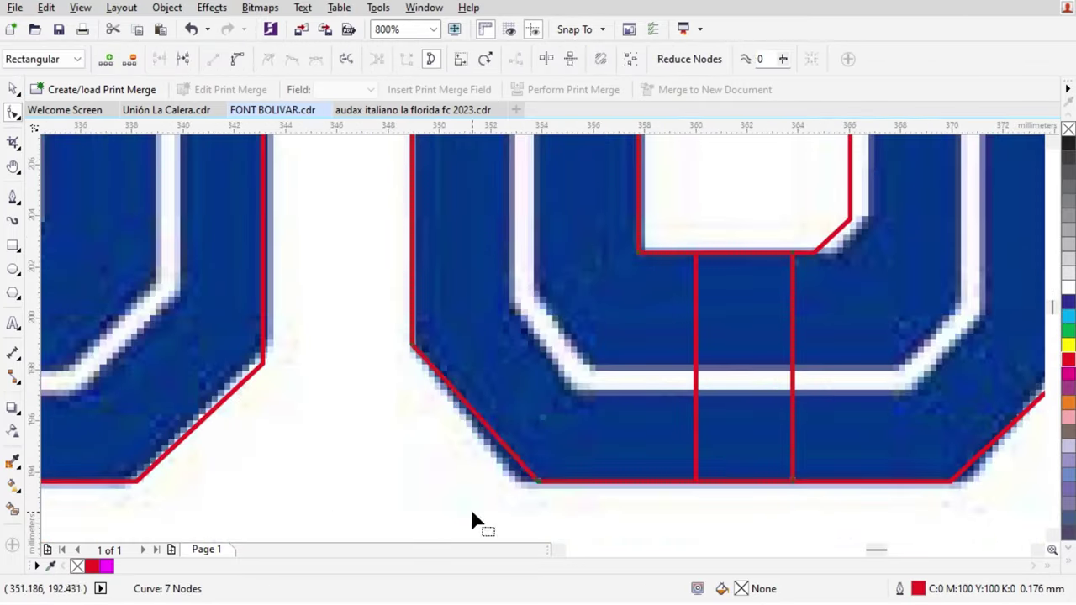
drag(536, 481, 522, 481)
scroll(262, 514, down, 1)
Step: Delete the 6's lower-right copy and replace it with a horizontally mirrored copy of the lower-left piece
key(space)
click(617, 421)
key(Delete)
scroll(542, 316, down, 1)
scroll(766, 235, up, 1)
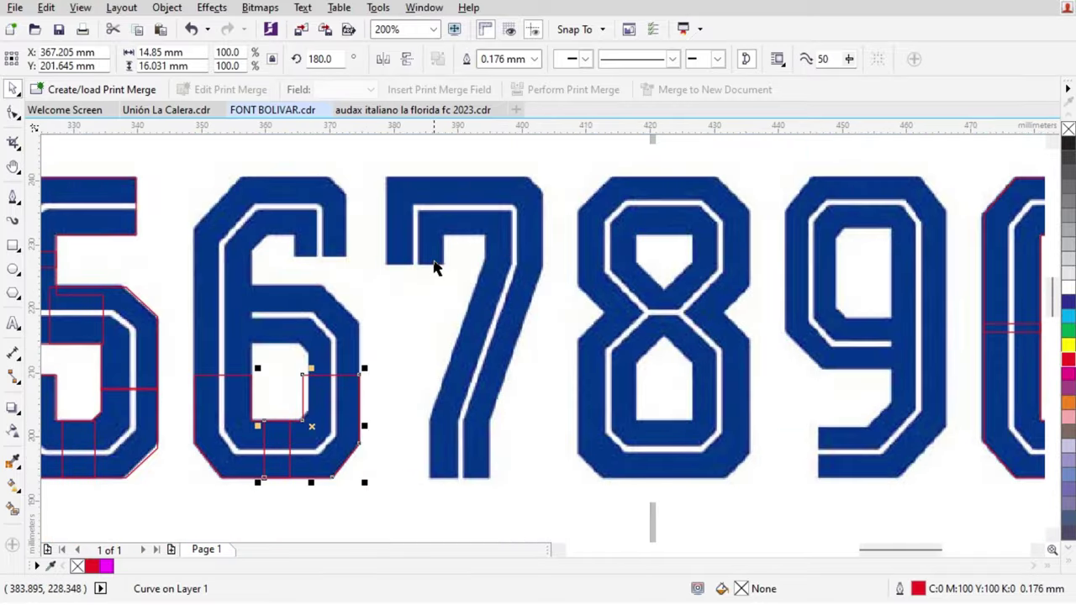
scroll(359, 303, up, 1)
drag(405, 468, 405, 355)
key(ctrl+z)
Step: Move the inner vertical edge of the 6's lower-right piece right to the edge of the reference counter
scroll(463, 370, up, 1)
click(378, 186)
key(F10)
drag(377, 187, 405, 187)
drag(377, 369, 405, 368)
key(space)
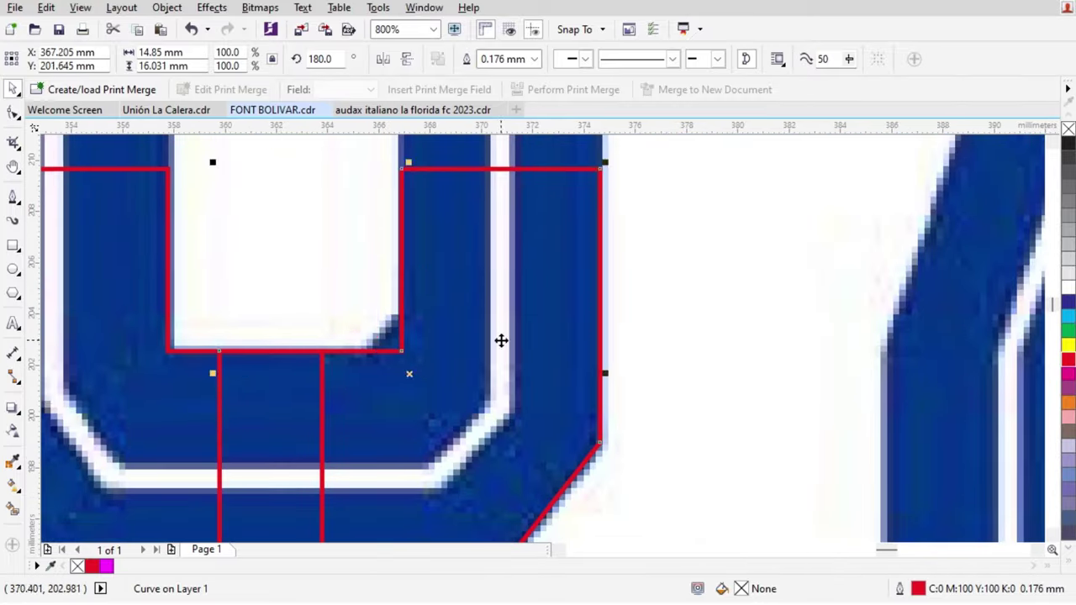
Step: Add the inner chamfer to the 6's lower-right piece using an offset copy and a small rectangle, and weld the remainder on
drag(501, 342, 336, 158)
drag(327, 257, 462, 379)
scroll(483, 370, down, 1)
click(471, 59)
Step: Copy the 6's lower-right piece to the bowl's upper-right corner, mirrored vertically, and check an offset copy against its inner chamfer in wireframe
drag(463, 305, 441, 243)
scroll(480, 206, up, 1)
key(F10)
scroll(518, 241, down, 1)
key(space)
scroll(425, 368, up, 1)
drag(551, 270, 388, 425)
key(shift+F9)
scroll(437, 404, up, 4)
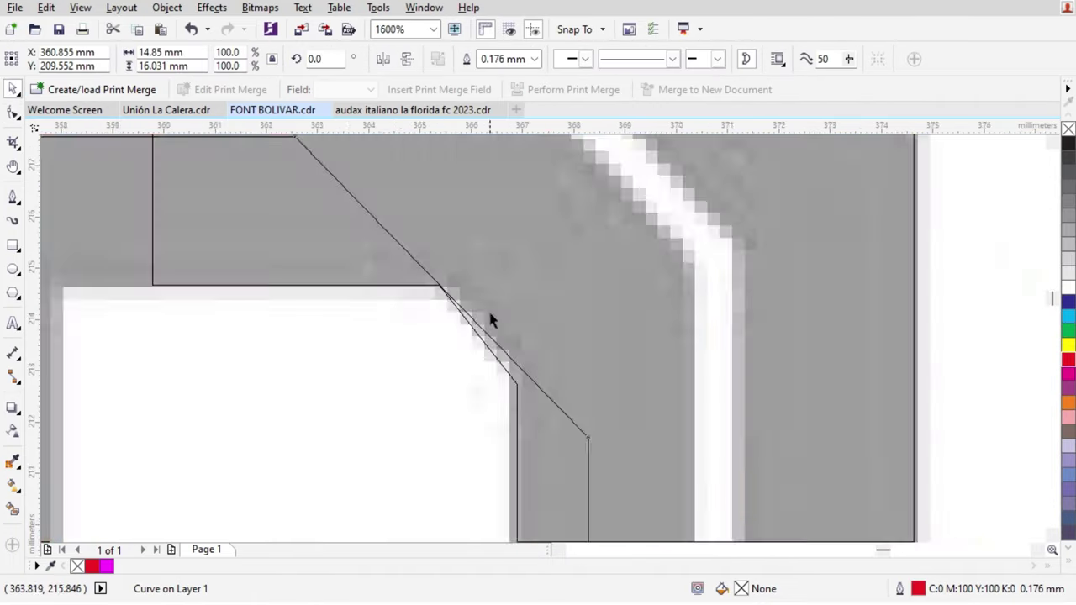
Step: Extend the left end of the 6's upper-right bowl piece into the left stem, and return to the normal view
key(F10)
scroll(331, 212, down, 2)
scroll(480, 348, down, 2)
key(space)
drag(488, 397, 408, 373)
key(shift+F9)
scroll(620, 435, down, 1)
Step: Copy the lower-left piece to the 6's upper-left corner, mirrored vertically, and enlarge its outer chamfer to match the reference
key(F10)
drag(435, 437, 447, 213)
click(407, 59)
key(F10)
scroll(377, 210, up, 1)
drag(372, 178, 453, 177)
drag(265, 315, 265, 384)
key(space)
Step: Chamfer the 6's inner upper-left corner with an offset copy and a small rectangle, and place a horizontally mirrored piece at the upper right
drag(487, 288, 638, 459)
drag(463, 367, 577, 490)
drag(525, 271, 875, 272)
Step: Trim the 6's upper-right piece to the reference arm, using a rectangle about 6.5 by 13 mm and further rectangles over the excess
scroll(505, 205, down, 1)
drag(610, 250, 692, 420)
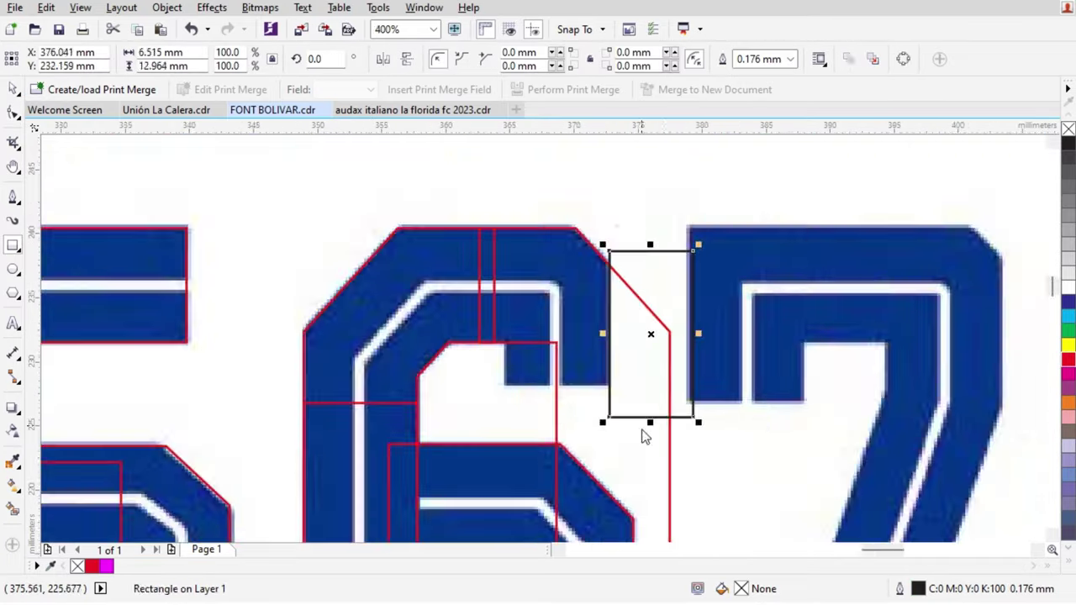
click(492, 58)
scroll(613, 215, down, 1)
drag(555, 293, 653, 334)
scroll(603, 280, up, 1)
drag(530, 307, 632, 369)
shift+click(568, 216)
scroll(531, 305, down, 2)
key(Escape)
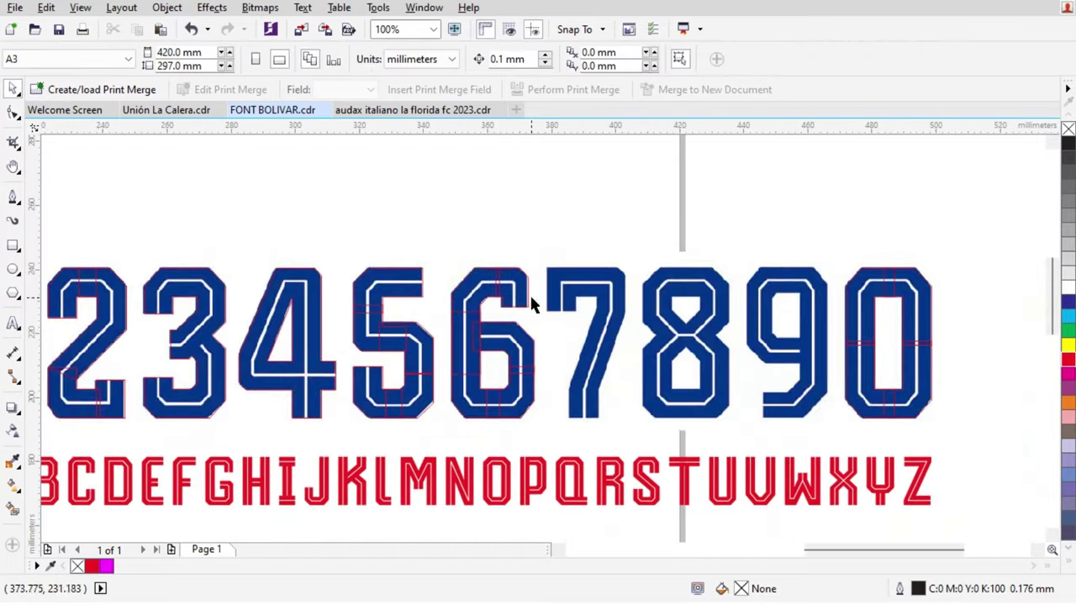
Step: Copy the welded 4 outline horizontally onto the 7
scroll(570, 313, up, 1)
scroll(413, 390, down, 1)
scroll(244, 346, up, 1)
drag(213, 314, 821, 313)
Step: Draw a rectangle over the copied 4 below the 7's top bar, widen it past the outline, and trim that part away
key(space)
scroll(798, 333, up, 3)
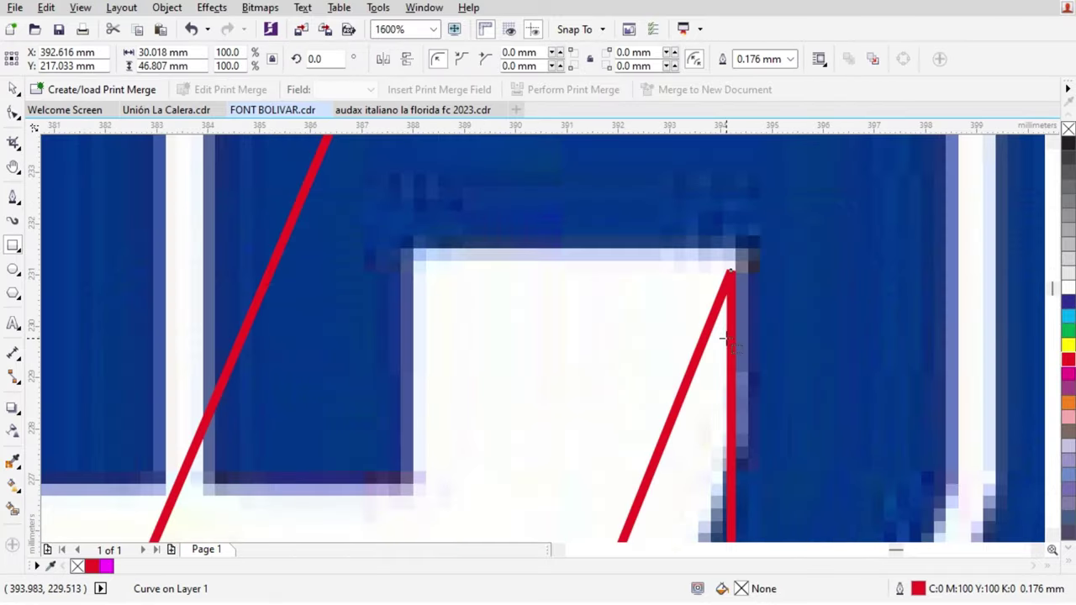
drag(731, 269, 517, 319)
scroll(581, 297, down, 3)
drag(605, 401, 757, 401)
click(492, 59)
scroll(612, 233, up, 2)
key(F10)
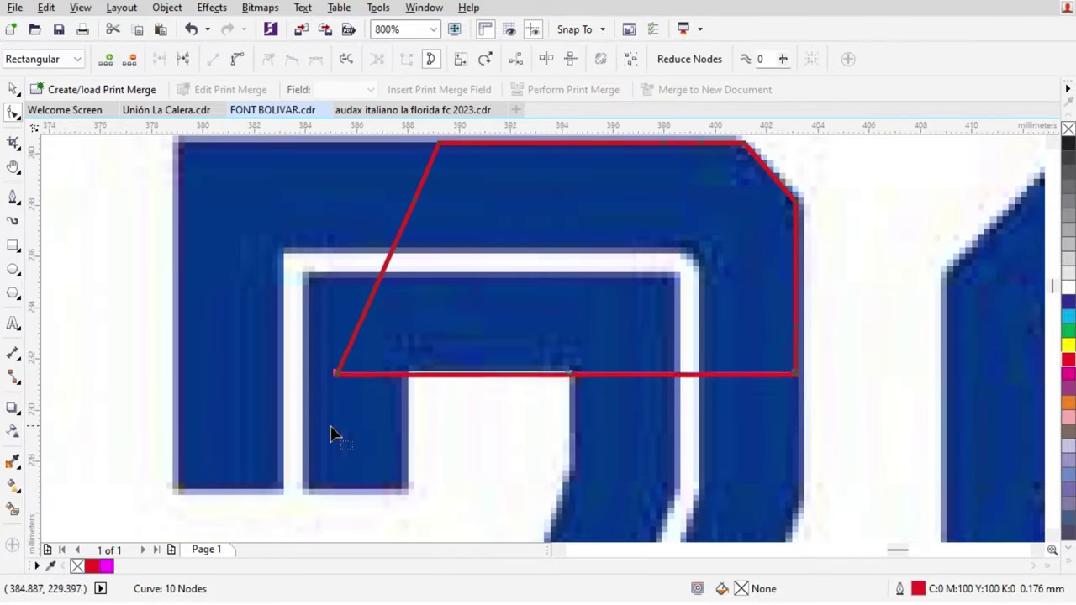
Step: Stretch the 7's top bar to the reference's outer edge and draw a narrow rectangle over its serif area
drag(524, 422, 226, 422)
scroll(521, 290, down, 1)
drag(368, 203, 444, 442)
shift+click(521, 242)
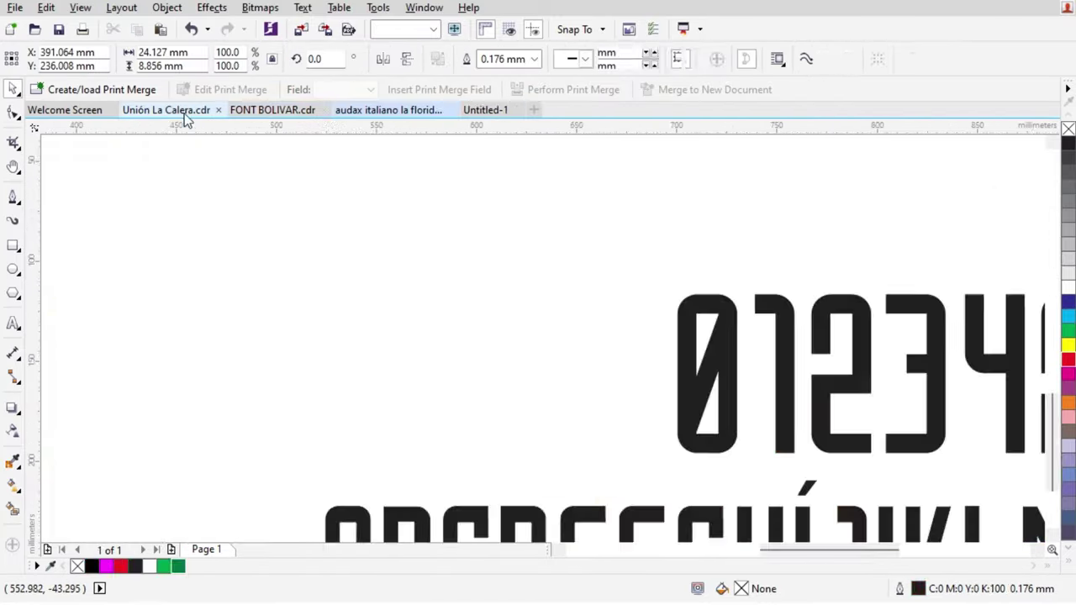
click(273, 109)
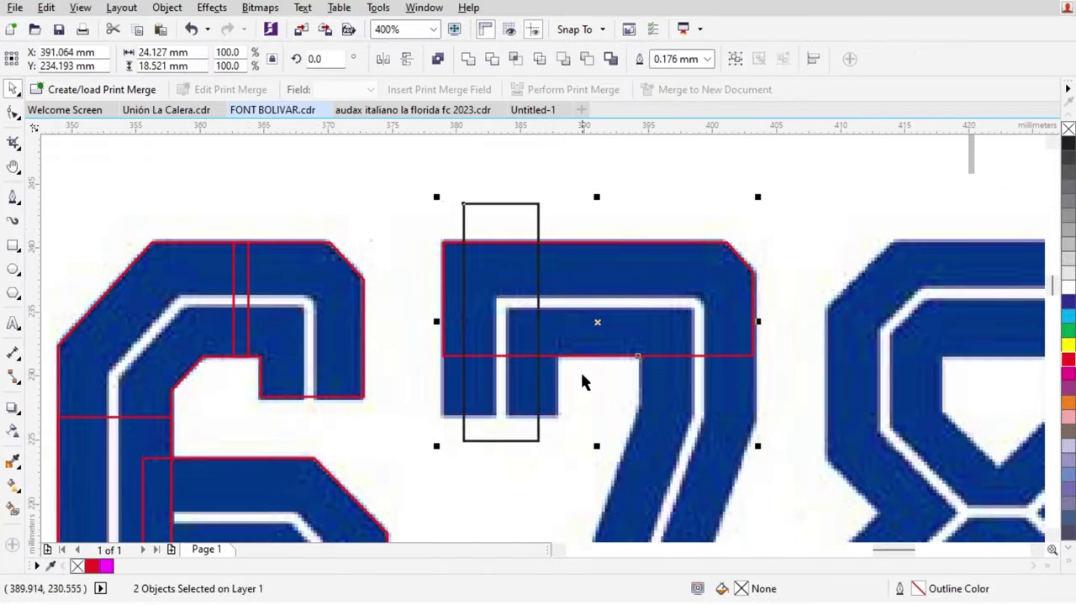
Step: Fit rectangles to the 7's serif, its upper stem and its straight foot on the reference
click(535, 336)
scroll(688, 340, down, 1)
scroll(630, 488, up, 2)
mouse_move(679, 296)
mouse_down()
mouse_move(625, 510)
mouse_move(611, 440)
mouse_up()
Step: Outline the 7's slanted leg with the Pen tool, joining the foot rectangle to the upper stem rectangle
click(492, 443)
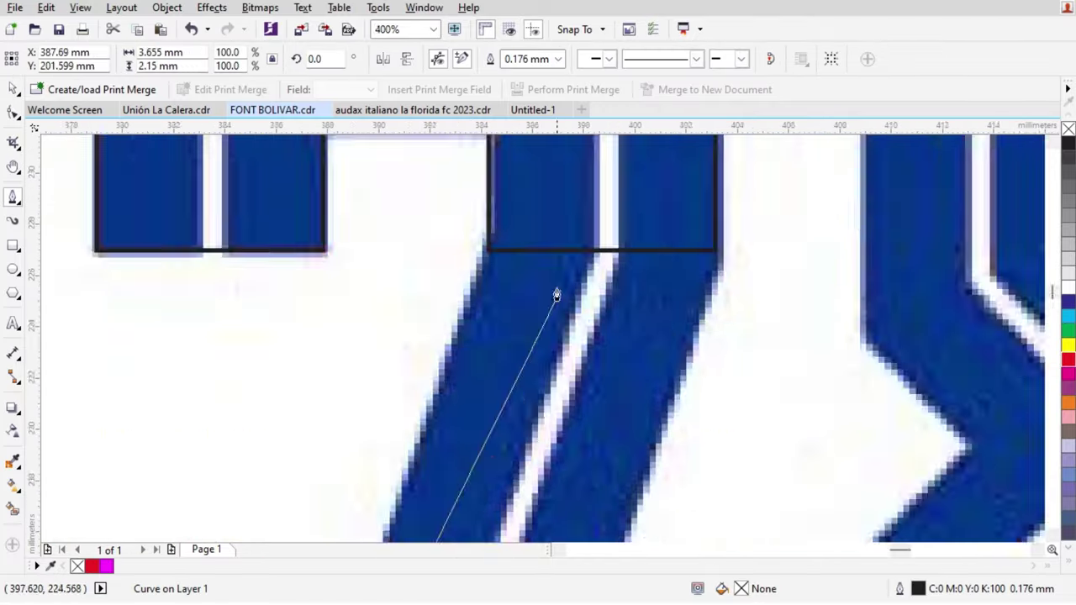
click(490, 249)
click(716, 249)
click(715, 206)
scroll(583, 257, down, 2)
scroll(578, 280, down, 1)
Step: Place a corner piece at the 8's upper-left corner and a horizontally mirrored copy at its upper-right corner
click(48, 283)
scroll(668, 268, up, 2)
drag(638, 291, 843, 291)
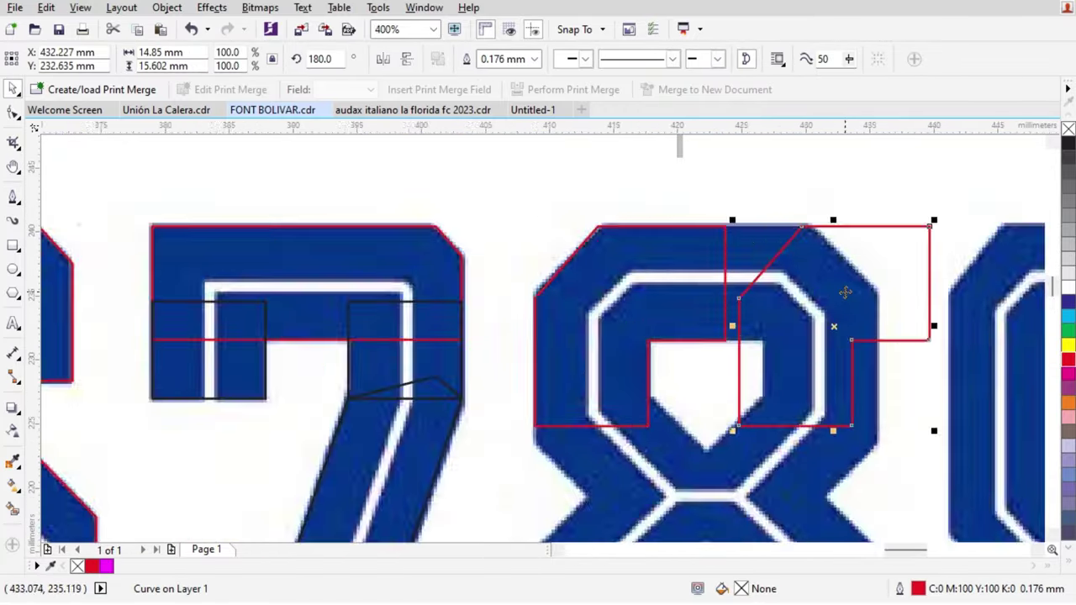
click(382, 59)
Step: Copy the 8's corner pieces down to its lower half and nudge the lower-left chamfer toward the reference
scroll(257, 213, down, 1)
shift+click(446, 255)
drag(479, 371, 478, 471)
scroll(547, 521, up, 1)
click(529, 479)
key(Delete)
scroll(283, 521, up, 1)
key(Left)
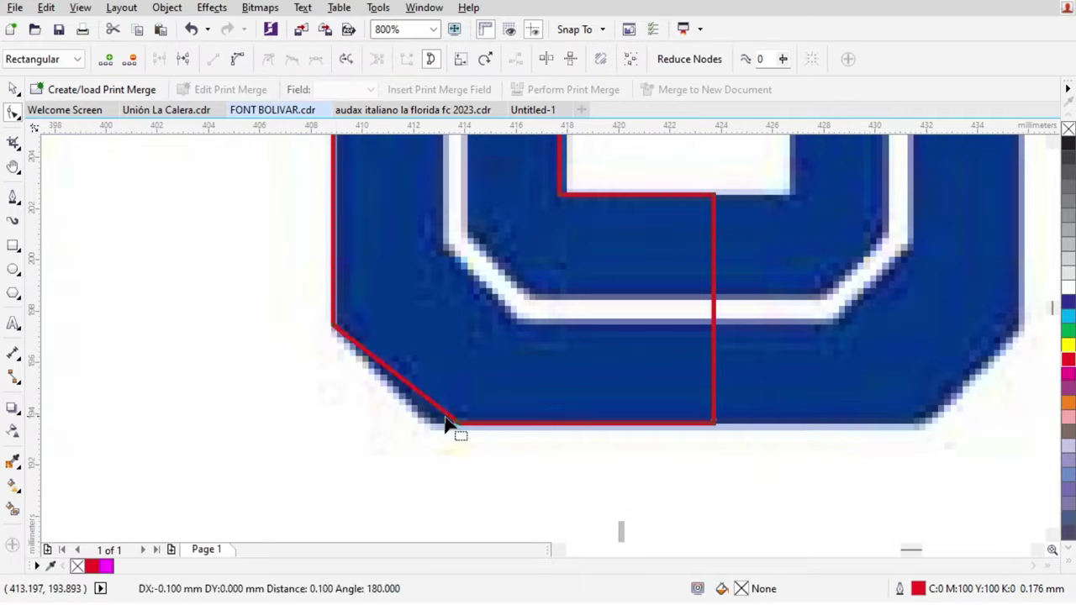
Step: Place the remaining corner pieces to complete the outer outline of the 8's lower bowl
scroll(490, 433, down, 3)
scroll(580, 356, up, 1)
drag(391, 275, 391, 405)
scroll(461, 345, up, 1)
click(516, 380)
scroll(436, 488, up, 1)
Step: Place a corner piece inside the 8's lower bowl and match its slanted edge to the peaked counter
drag(574, 244, 336, 336)
scroll(507, 433, up, 2)
drag(469, 403, 535, 376)
drag(458, 360, 458, 368)
scroll(546, 314, down, 2)
scroll(532, 392, up, 1)
key(F10)
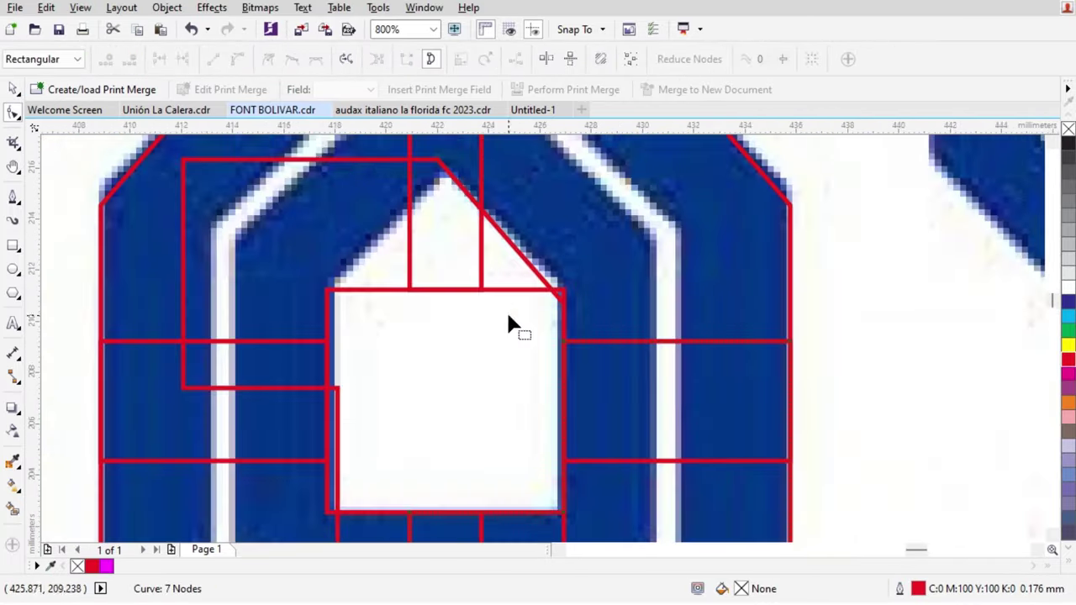
Step: Nudge the inner piece of the 8's lower bowl left to fit the reference counter
scroll(521, 311, down, 1)
scroll(559, 306, up, 1)
key(space)
click(570, 382)
key(Left)
key(Left)
key(Left)
key(Left)
key(Left)
key(Left)
key(Left)
Step: Switch to Wireframe view and align the inner piece with the left edge of the 8's lower counter
click(80, 7)
click(109, 42)
key(Delete)
scroll(342, 422, up, 2)
click(308, 384)
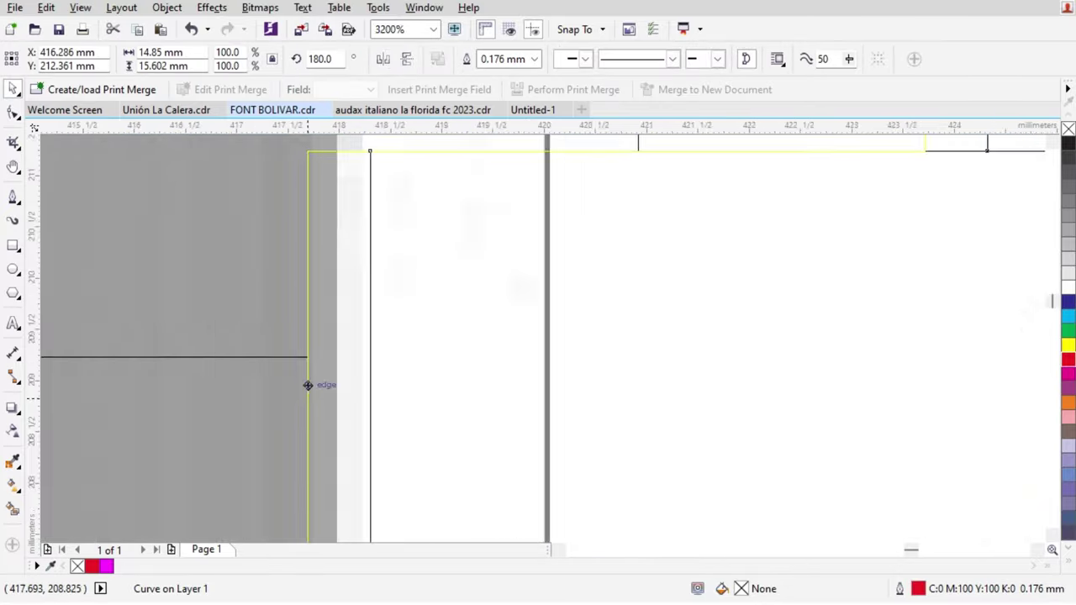
scroll(340, 416, down, 2)
Step: Nudge the inner piece horizontally until it lines up with the right edge of the 8's lower counter
key(Right)
key(Right)
key(Right)
key(Right)
key(Right)
key(Right)
key(Right)
key(Right)
key(Right)
key(Right)
key(Left)
key(Left)
key(Left)
key(Left)
scroll(403, 371, down, 1)
Step: Return to Enhanced view and smart-fill the regions of the 8's lower bowl in magenta with no outline
click(80, 7)
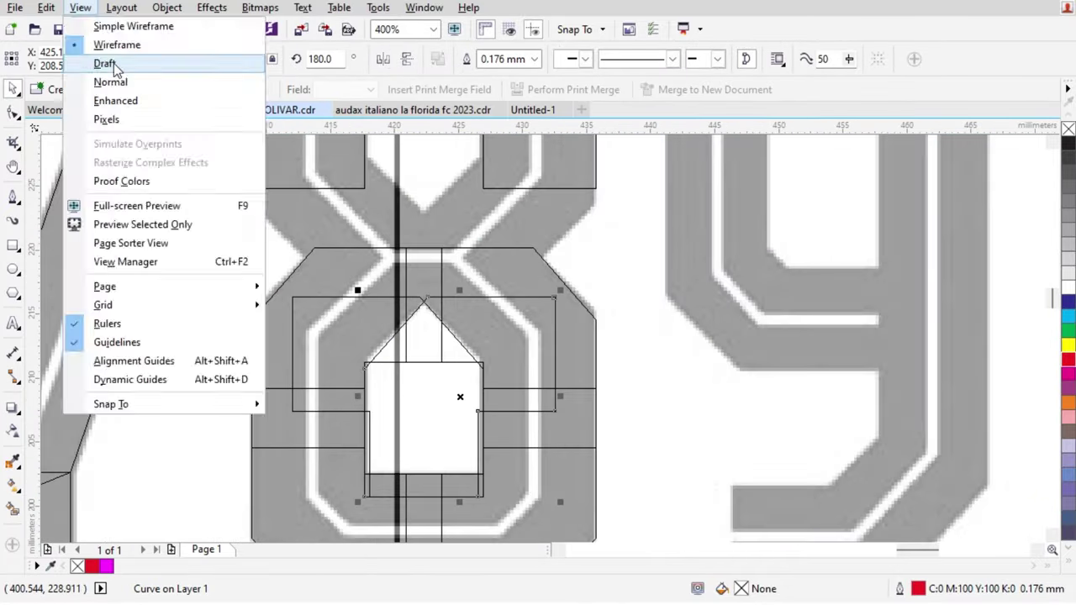
click(116, 101)
scroll(468, 378, up, 1)
scroll(478, 290, down, 1)
click(13, 508)
click(285, 323)
click(276, 257)
scroll(361, 218, up, 1)
click(443, 284)
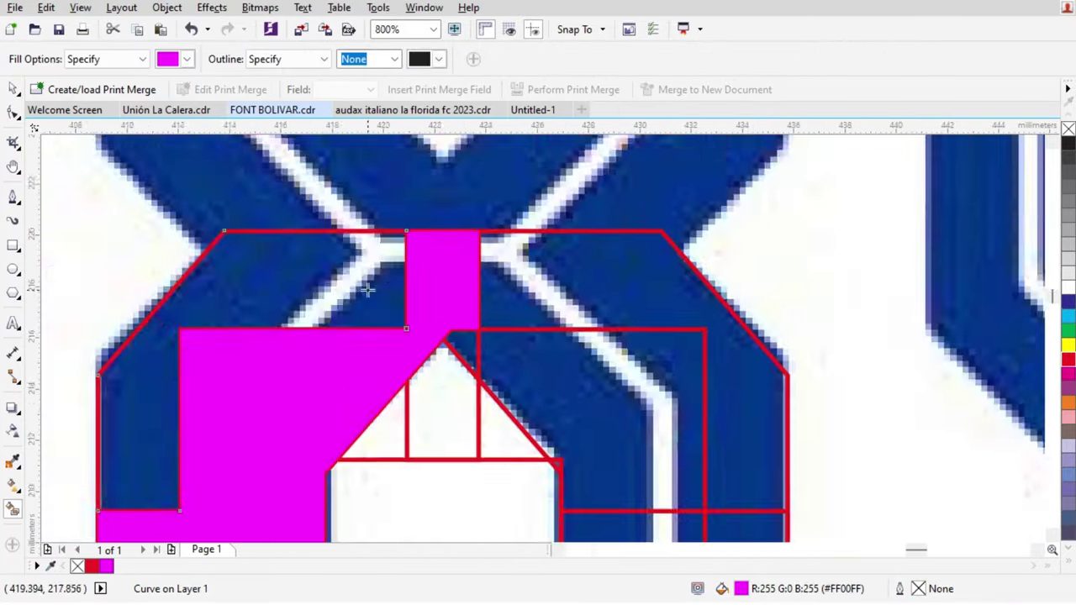
click(368, 285)
scroll(416, 291, down, 1)
click(513, 351)
click(577, 363)
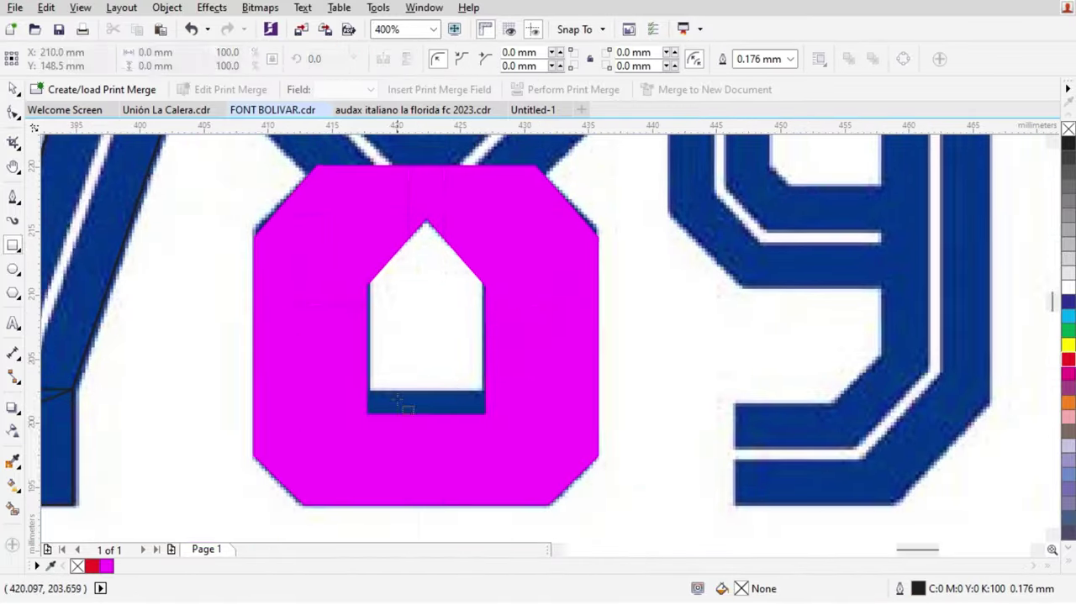
Step: Draw a rectangle about 17.2 by 5.7 mm across the base of the 8's lower counter and merge it with the magenta pieces
drag(318, 392, 539, 469)
scroll(649, 423, down, 1)
key(space)
drag(653, 509, 431, 289)
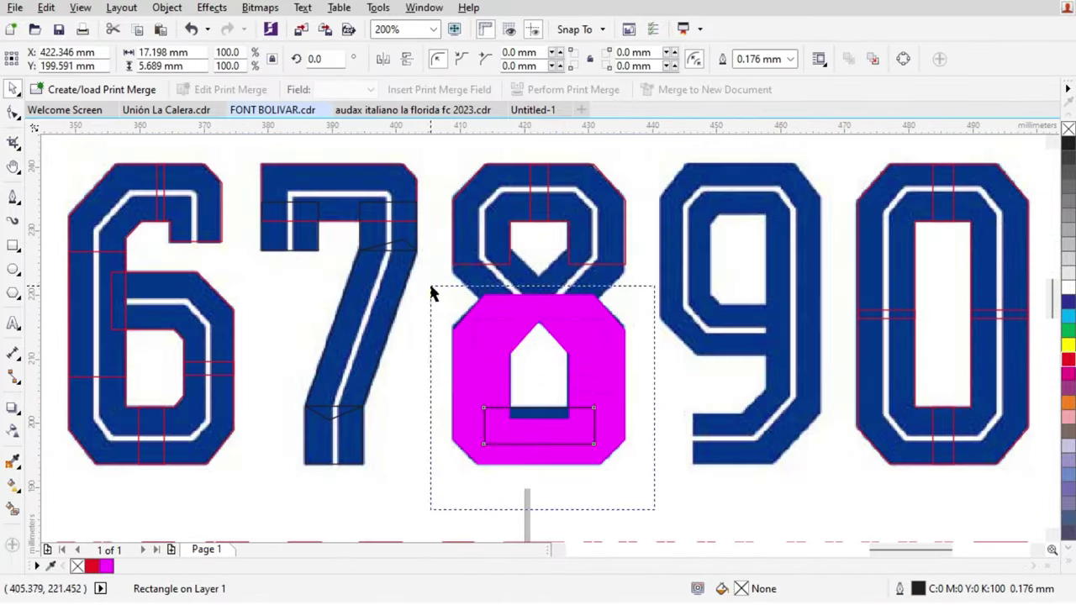
click(547, 59)
Step: Place a copied corner piece at the lower-left part of the 8's upper bowl
scroll(564, 293, up, 1)
key(F10)
click(629, 297)
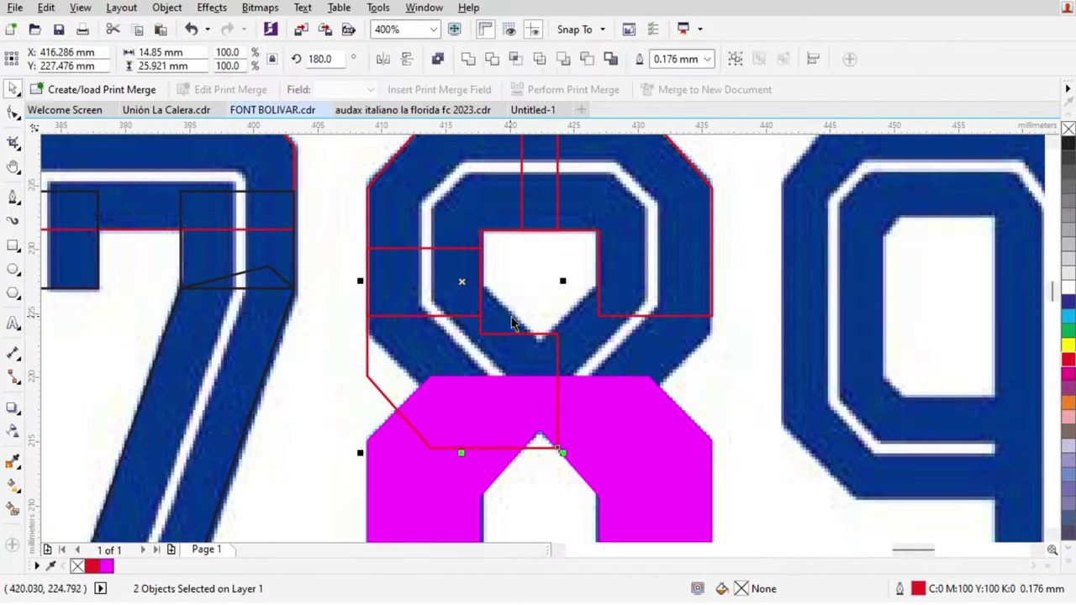
click(462, 321)
scroll(461, 321, up, 1)
drag(273, 432, 273, 353)
Step: Adjust the chamfer nodes of the 8's upper-bowl piece and snap it to the counter's left edge in Wireframe view
click(12, 113)
drag(400, 479, 417, 479)
key(space)
click(118, 44)
scroll(501, 226, up, 4)
drag(481, 211, 442, 211)
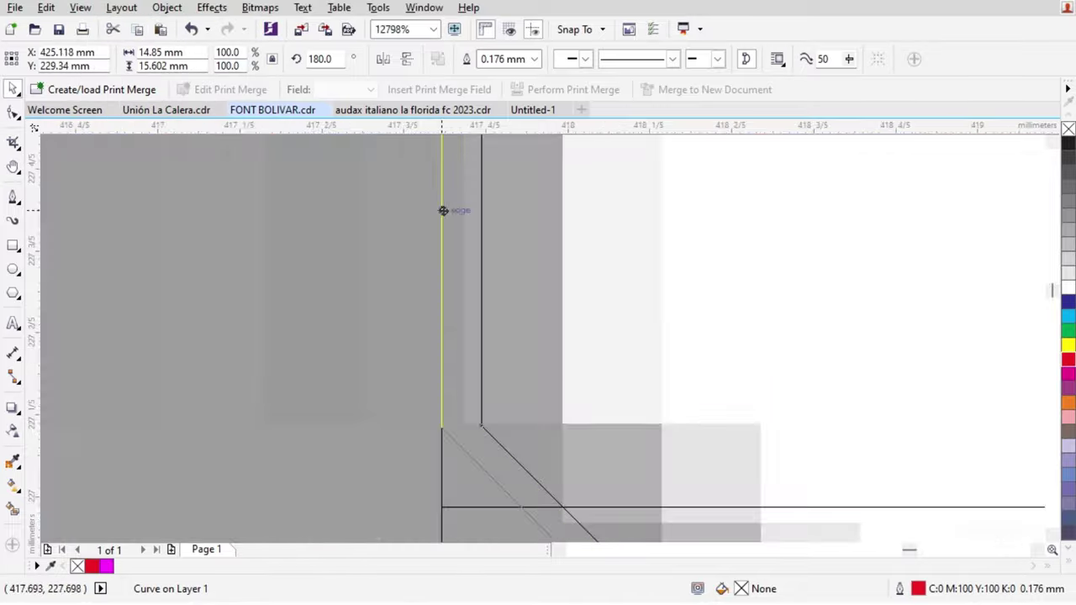
Step: Reshape the lower-left piece of the 8's upper bowl to the pointed counter and copy it to the opposite side
scroll(442, 211, down, 4)
key(F10)
scroll(425, 173, up, 1)
drag(399, 303, 415, 239)
drag(400, 278, 540, 277)
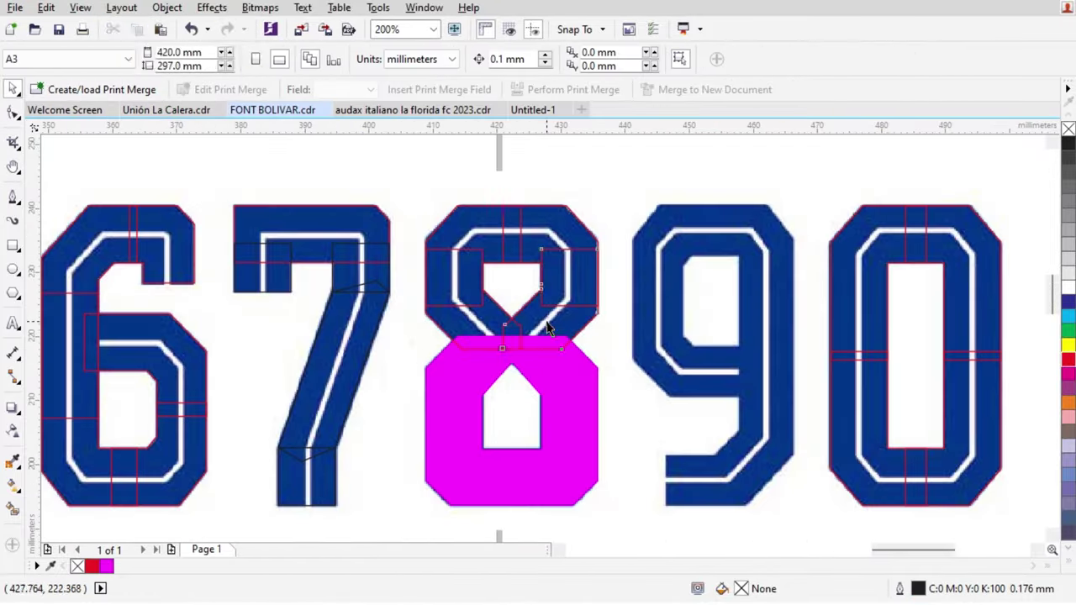
Step: Mirror a chamfered corner piece vertically and horizontally and move it up to the 9's upper-left corner
click(407, 59)
click(383, 59)
drag(689, 458, 689, 261)
Step: Reshape the inner nodes of the 9's upper-left piece to follow the reference counter's chamfer and top edge
scroll(656, 244, up, 2)
drag(696, 216, 553, 216)
key(F10)
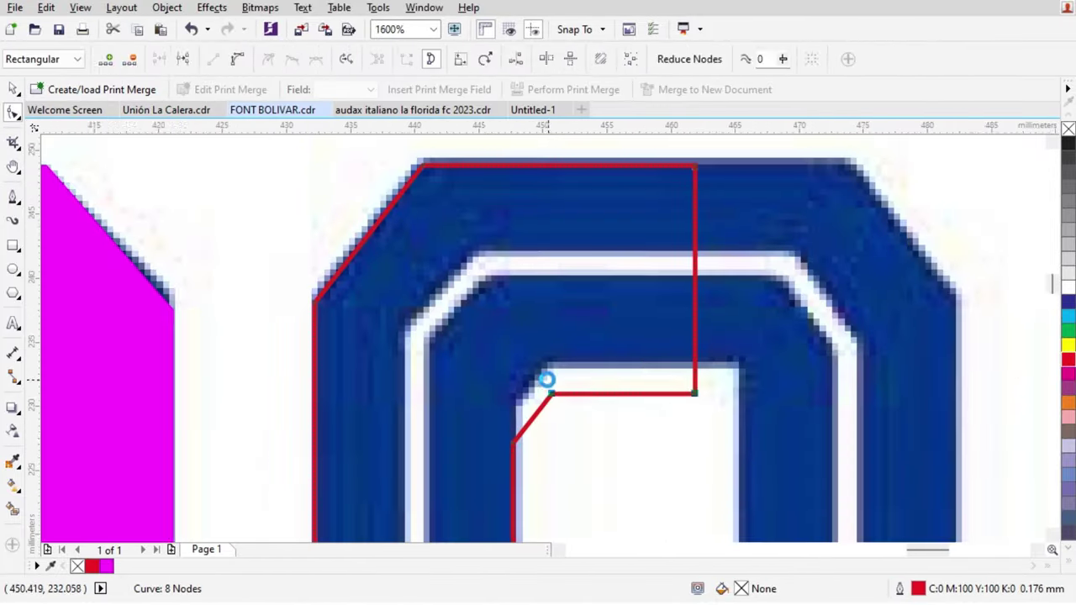
key(space)
drag(411, 208, 561, 372)
scroll(496, 240, down, 1)
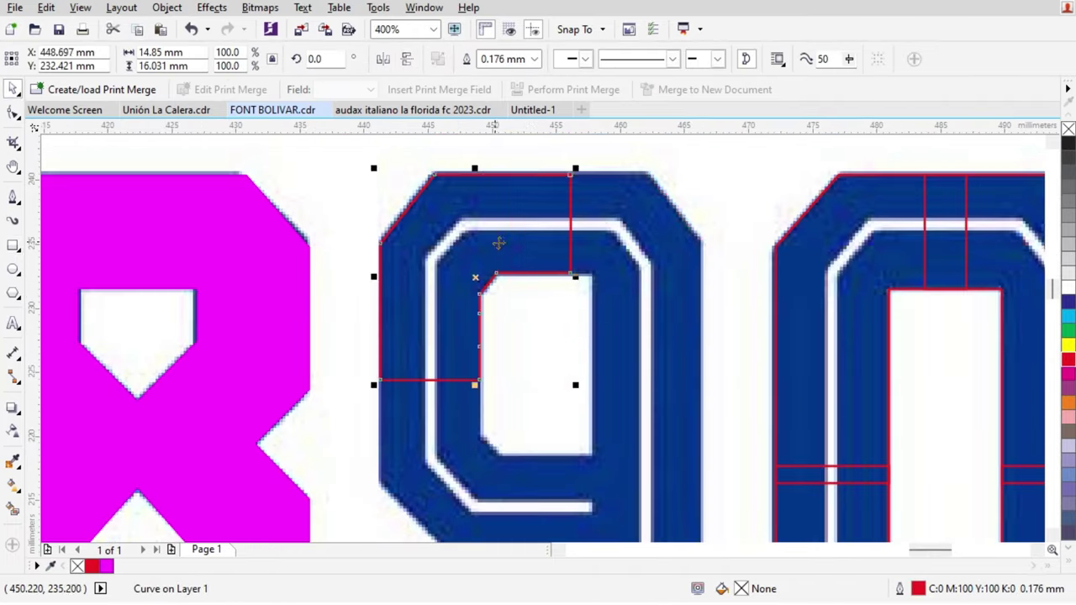
Step: Place a horizontally mirrored copy at the 9's upper right and draw a rectangle to square its inner corner
drag(497, 240, 626, 241)
click(384, 59)
scroll(645, 284, up, 2)
scroll(554, 286, down, 2)
scroll(639, 374, up, 1)
key(F6)
drag(613, 187, 398, 399)
Step: Copy the 9's upper-left piece down and mirror it vertically to form the bowl's lower-left corner
mouse_move(373, 327)
mouse_down()
mouse_move(311, 267)
mouse_move(291, 434)
mouse_move(370, 461)
mouse_up()
scroll(336, 277, down, 1)
click(407, 59)
scroll(348, 298, up, 1)
key(F10)
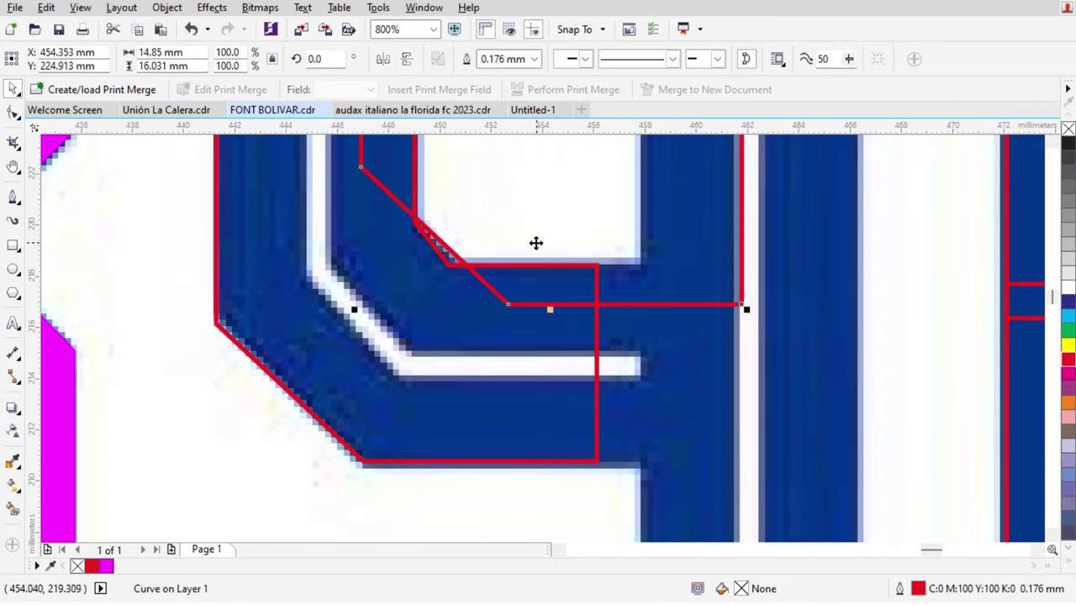
Step: Extend the end of the 9's lower-left bowl piece horizontally into the right stem
scroll(504, 244, up, 1)
scroll(488, 269, down, 1)
key(F10)
drag(570, 486, 703, 486)
scroll(583, 392, up, 1)
scroll(583, 392, down, 3)
Step: Copy the 6's lower-right corner piece onto the 9's base and align it right with the 9's stem
drag(268, 378, 707, 378)
shift+click(801, 368)
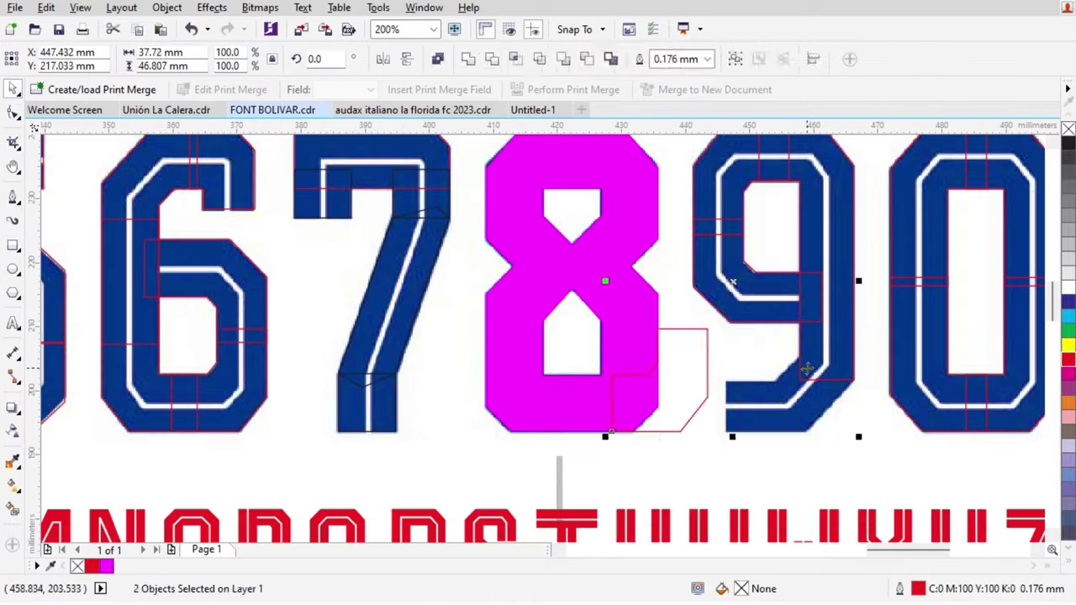
key(r)
scroll(784, 383, down, 1)
scroll(812, 385, up, 3)
Step: Move the nodes of the 9's lower-right piece to match the reference hook's tail and inner stem edge
drag(768, 392, 700, 392)
scroll(493, 363, down, 1)
key(F10)
drag(677, 151, 632, 190)
drag(449, 353, 480, 353)
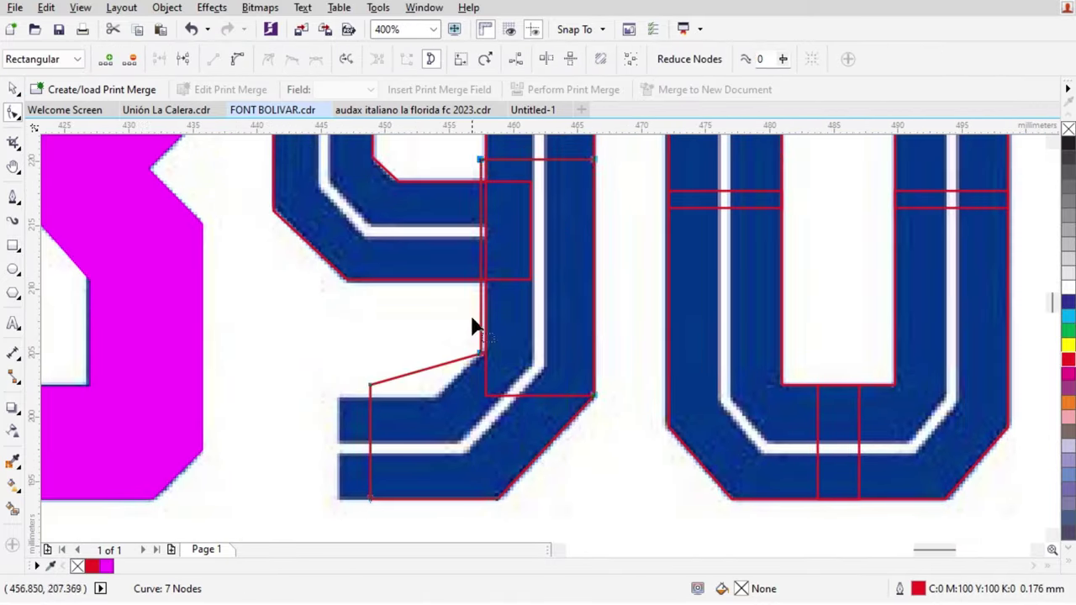
Step: Shape the diagonal inner edge and the tail's upper edge of the 9's lower hook to the reference
key(space)
scroll(443, 364, up, 2)
drag(499, 463, 497, 378)
scroll(497, 378, down, 2)
key(F10)
scroll(486, 311, down, 1)
Step: Merge the 9's upper body and its lower hook piece into one curve
click(475, 214)
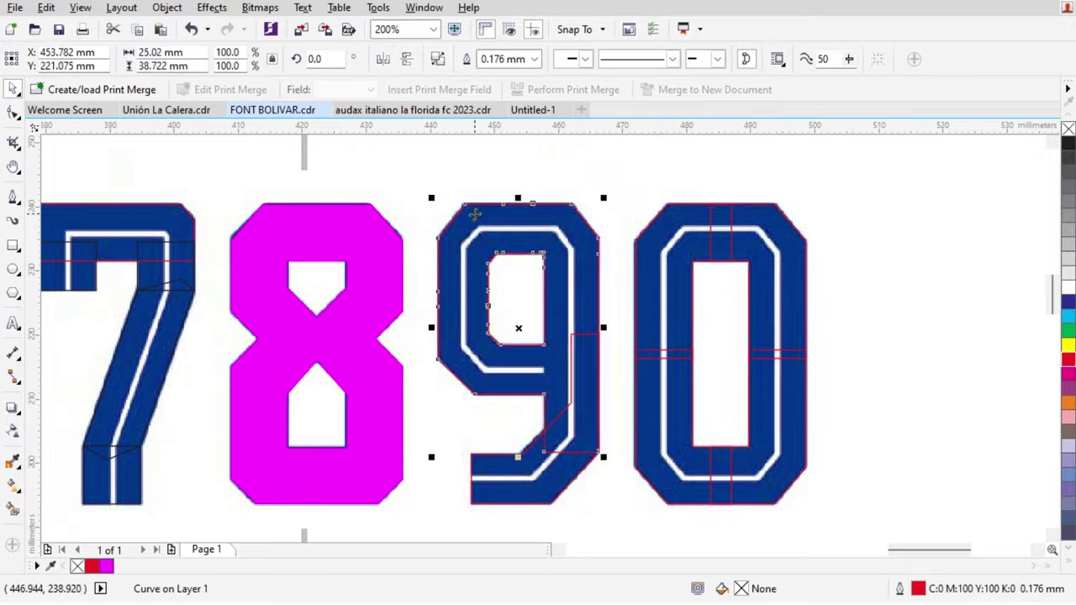
shift+click(546, 479)
scroll(586, 267, up, 1)
Step: Delete the redundant nodes along the 9's top edge and right stem
key(F10)
scroll(382, 273, up, 1)
drag(614, 190, 450, 257)
key(Delete)
scroll(405, 252, down, 1)
drag(517, 255, 605, 484)
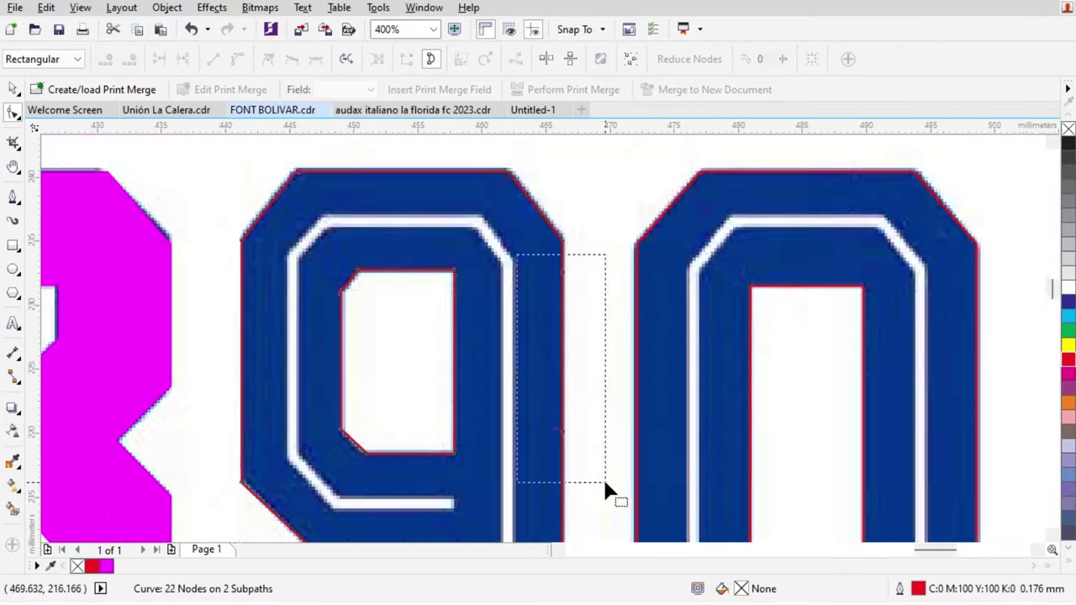
key(Delete)
scroll(583, 322, down, 1)
Step: Delete the redundant nodes on the 8's outline and inner openings
click(581, 316)
scroll(731, 402, down, 1)
click(486, 343)
scroll(470, 323, up, 2)
key(Delete)
scroll(497, 387, down, 1)
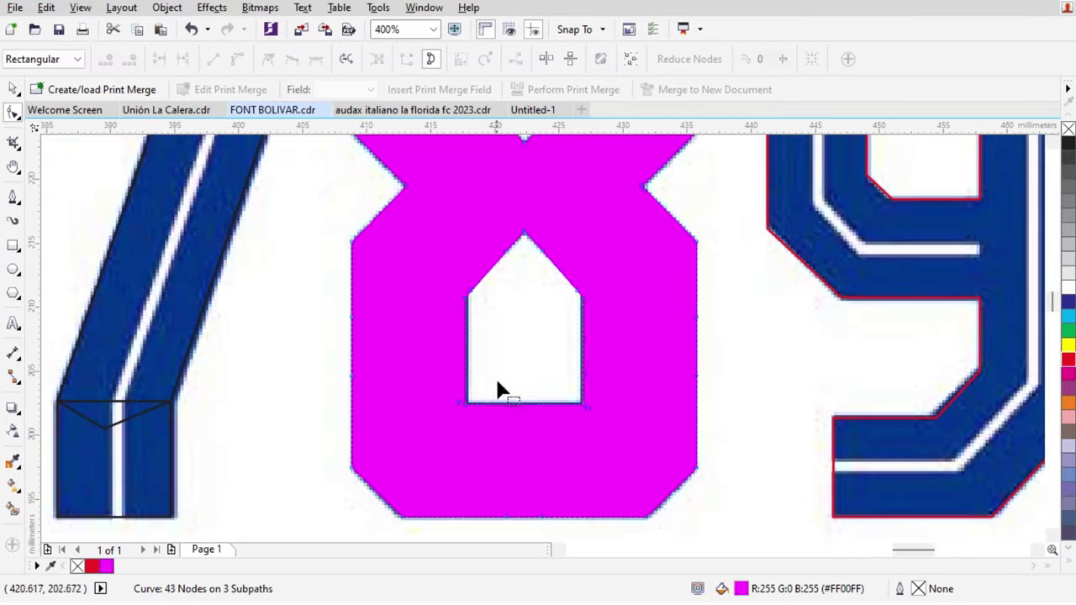
key(Delete)
scroll(611, 362, down, 1)
Step: Merge the 7's pieces into one red-outlined curve and delete its redundant nodes
click(404, 319)
scroll(317, 168, up, 1)
key(Delete)
scroll(620, 312, down, 1)
Step: Delete the redundant nodes on the 6's straight edges, including the upper edge of its inner opening
scroll(370, 201, up, 2)
drag(409, 276, 370, 328)
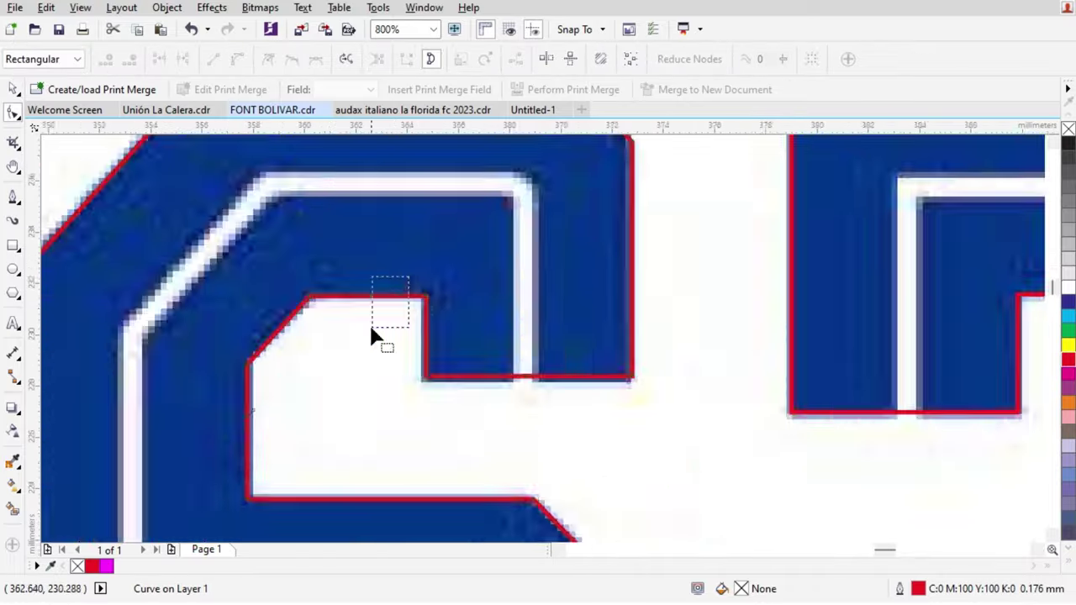
key(Delete)
scroll(403, 277, down, 1)
drag(501, 315, 434, 362)
key(Delete)
scroll(646, 381, down, 1)
Step: Delete the redundant nodes on the outlines of the 5, 4 and 3
scroll(336, 278, up, 1)
drag(447, 256, 322, 341)
scroll(473, 297, down, 1)
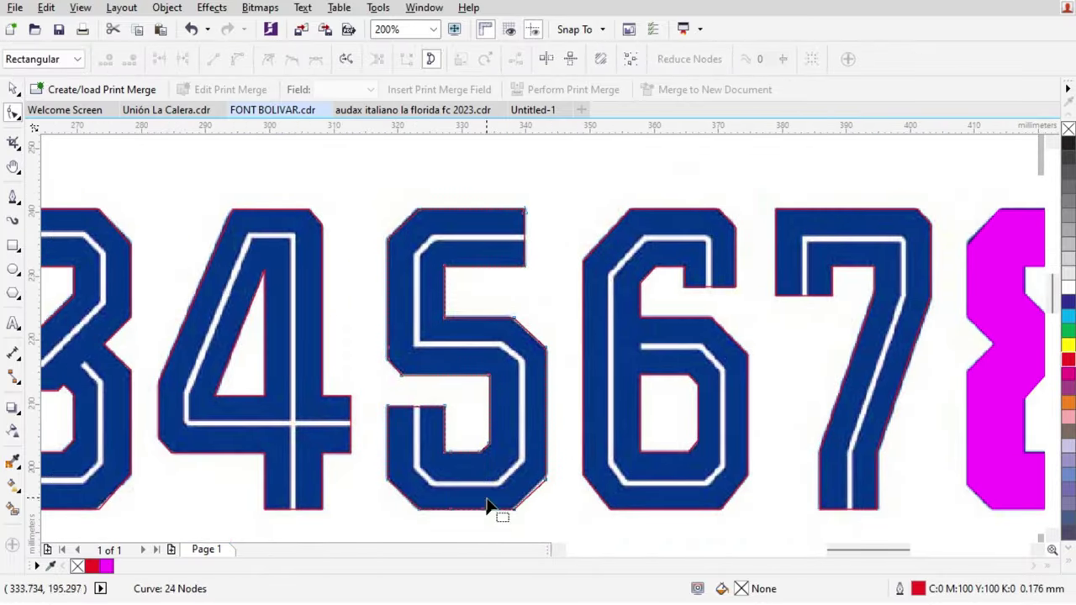
click(322, 361)
drag(600, 233, 555, 372)
click(384, 404)
scroll(322, 398, up, 3)
key(Delete)
scroll(580, 412, down, 3)
scroll(498, 373, down, 1)
Step: Merge all pieces of the 2 into one curve and delete the redundant nodes on its outline
key(space)
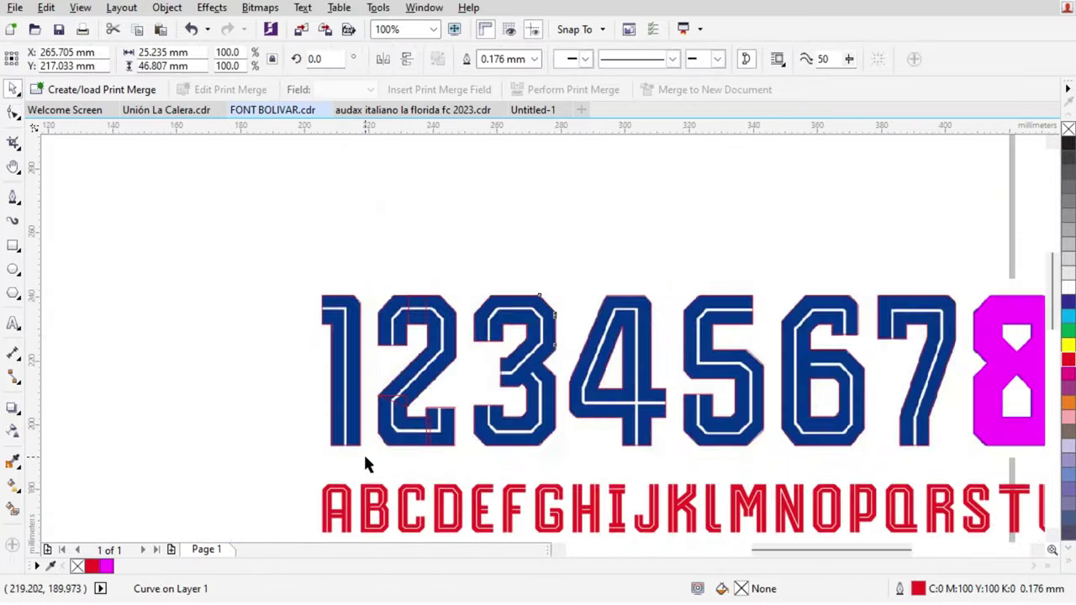
drag(365, 464, 467, 285)
key(F10)
scroll(412, 303, up, 3)
drag(389, 467, 527, 516)
key(Delete)
scroll(373, 264, down, 3)
Step: Try to create the inline with an inside contour of about 4 mm on the group of ten red-filled numerals
key(space)
click(303, 276)
scroll(332, 275, up, 3)
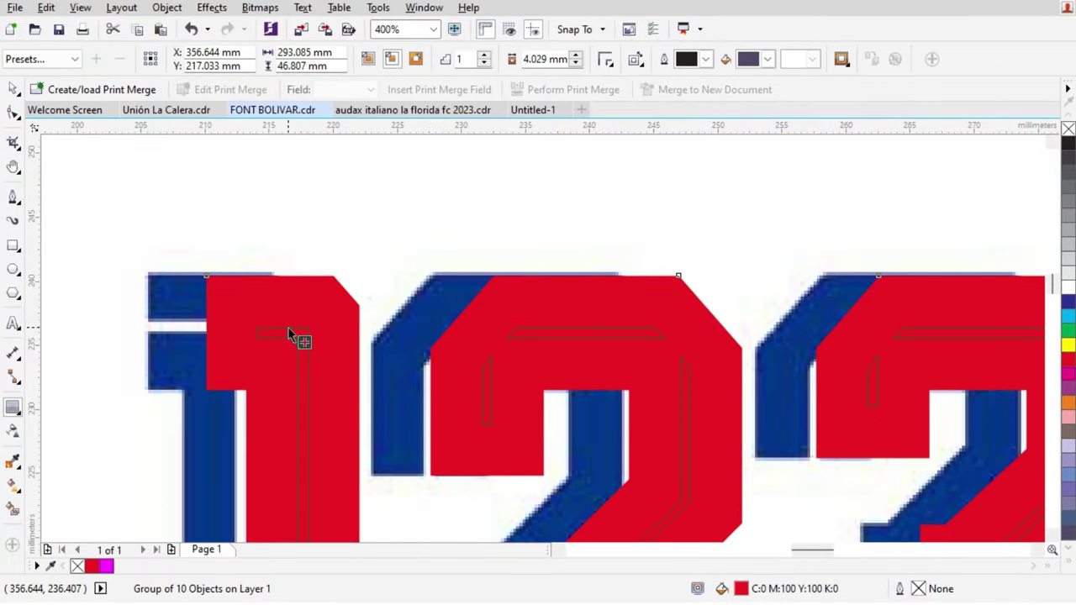
drag(288, 329, 289, 328)
scroll(380, 316, down, 2)
scroll(622, 347, up, 2)
scroll(538, 333, down, 2)
scroll(393, 322, up, 1)
Step: Trace the centerlines of the 3's upper and lower white inlines with the Pen tool
scroll(686, 434, up, 3)
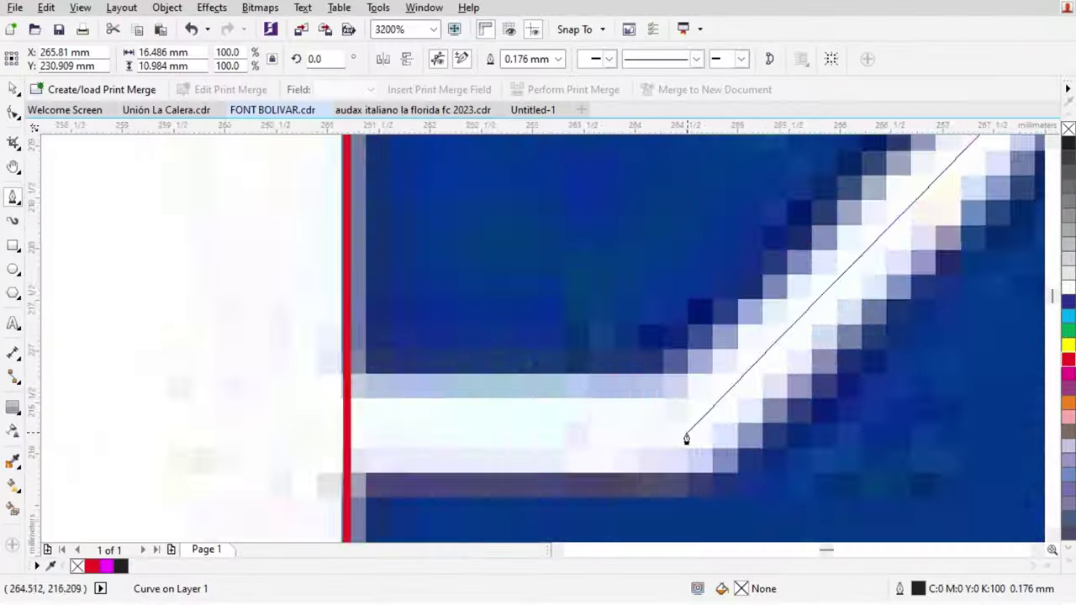
click(686, 437)
scroll(686, 438, down, 5)
scroll(627, 437, up, 4)
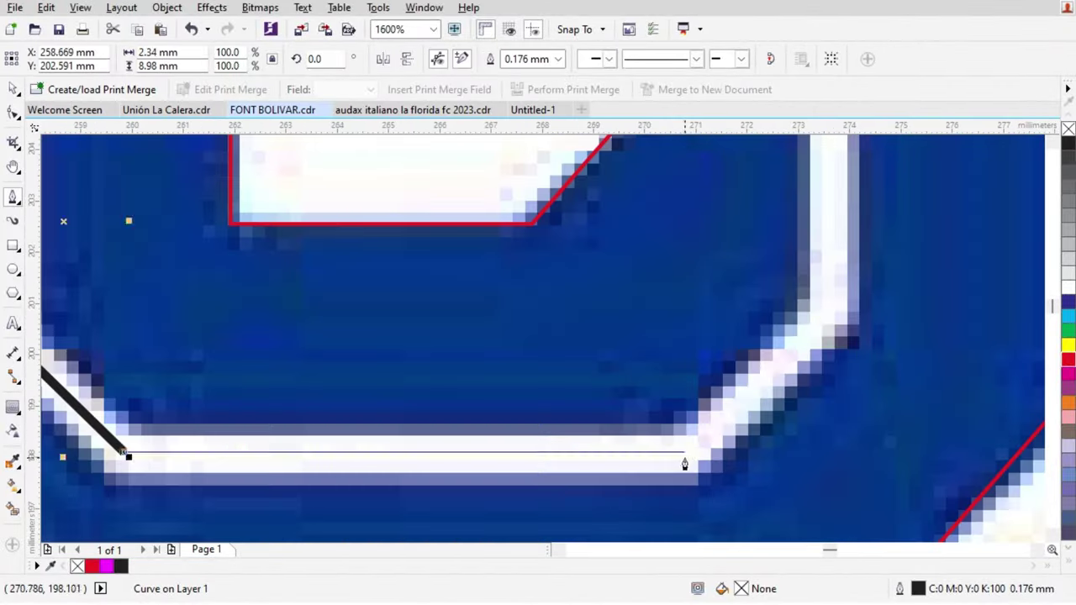
click(685, 454)
click(833, 308)
scroll(833, 308, down, 2)
scroll(726, 253, up, 2)
click(725, 336)
click(594, 187)
Step: Set the outline of the 3's inline strokes to 1.0 mm and convert the outline to an object
scroll(615, 420, down, 2)
shift+click(589, 307)
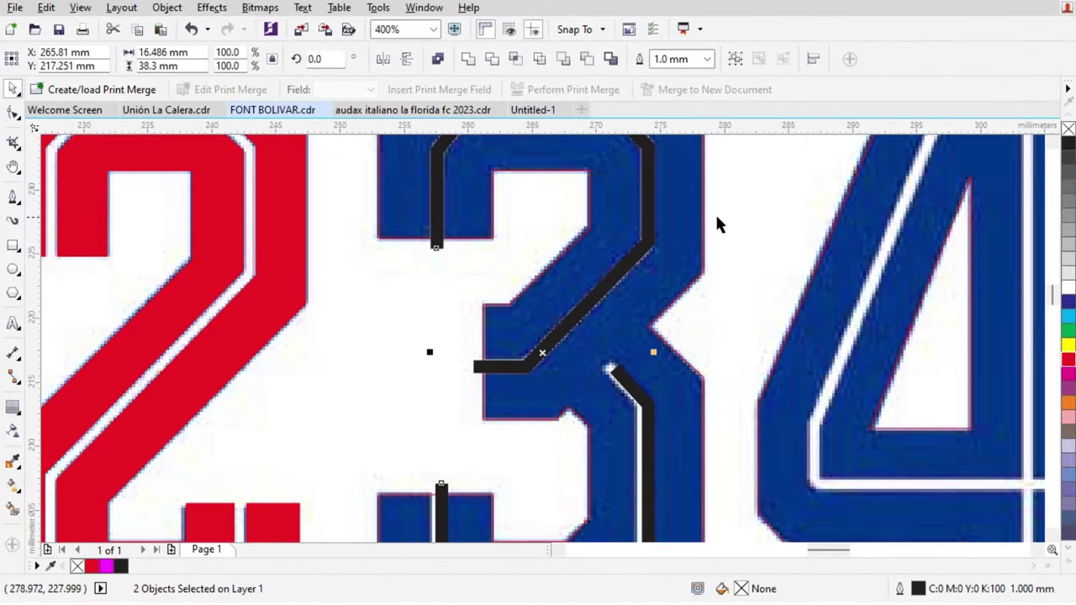
click(588, 308)
key(ctrl+shift+q)
Step: Adjust the outline of the 3's lower inline stroke, cut it out of the numeral and delete the stroke
click(615, 338)
scroll(617, 353, up, 2)
key(F12)
click(519, 458)
scroll(554, 319, down, 3)
key(Delete)
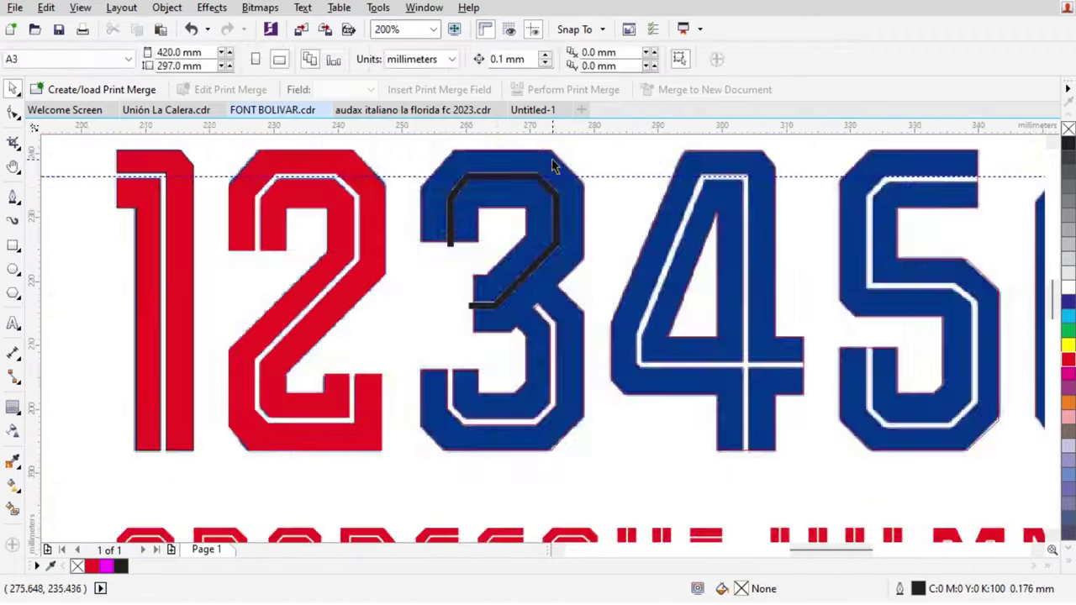
Step: Convert the 3's upper inline stroke to an object, cut it out of the numeral, and fill the 3 red
scroll(551, 160, up, 2)
click(547, 284)
key(ctrl+shift+q)
scroll(593, 327, down, 1)
click(1068, 360)
key(F10)
scroll(514, 301, up, 2)
scroll(598, 321, down, 3)
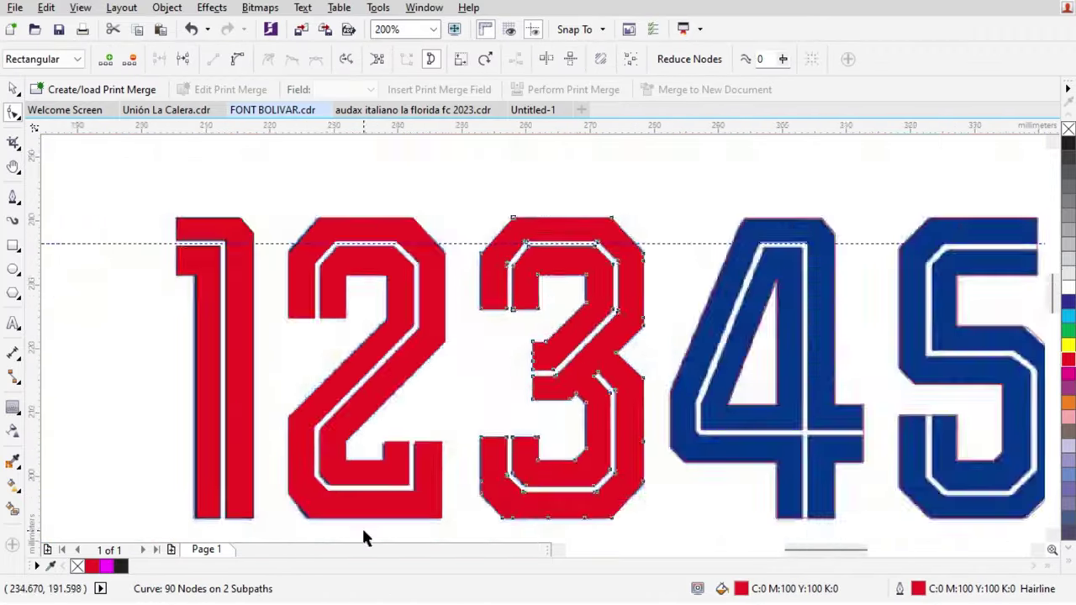
Step: Trace the 4's white inline centerline along its top and down the stem past the base with the Pen tool
click(834, 308)
scroll(829, 307, up, 1)
click(12, 197)
scroll(702, 179, up, 4)
click(608, 207)
scroll(608, 207, down, 5)
click(696, 252)
scroll(799, 235, down, 1)
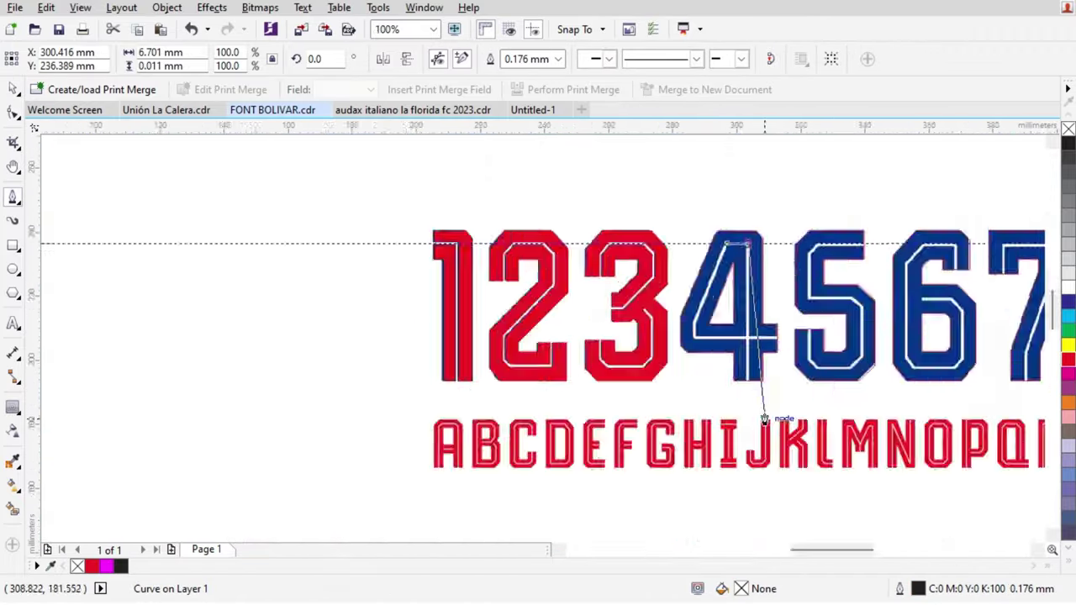
click(743, 379)
Step: Continue the 4's inline path from its top down the diagonal to the left end of the crossbar's white line
key(F10)
scroll(571, 198, up, 3)
click(13, 196)
click(445, 165)
click(523, 314)
click(518, 324)
scroll(518, 324, down, 2)
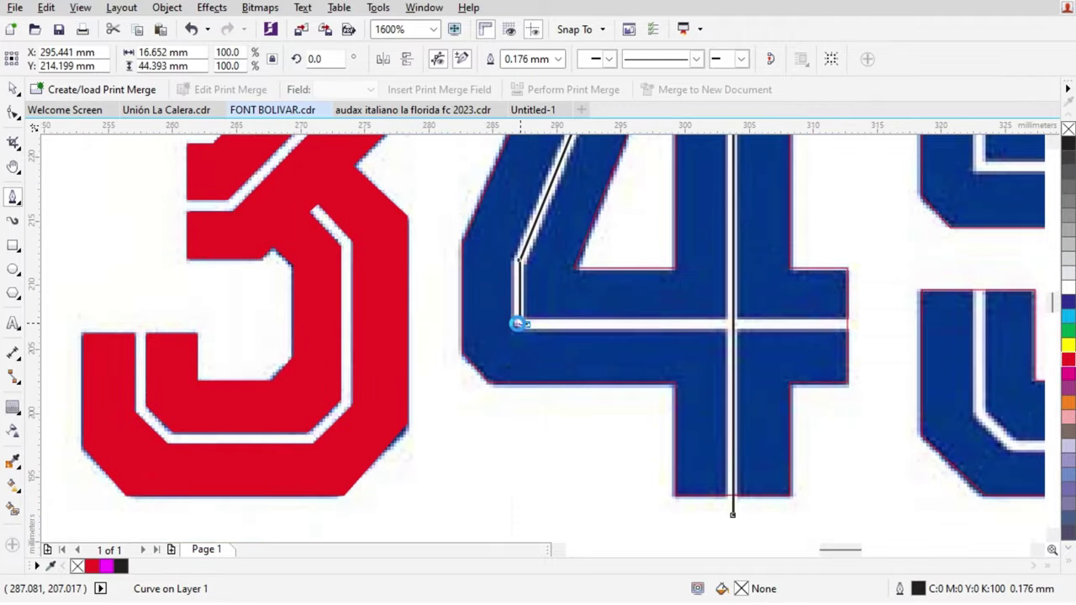
click(519, 322)
Step: Start tracing the 5's white inline with the Pen tool
scroll(753, 358, down, 2)
scroll(866, 265, up, 3)
click(12, 196)
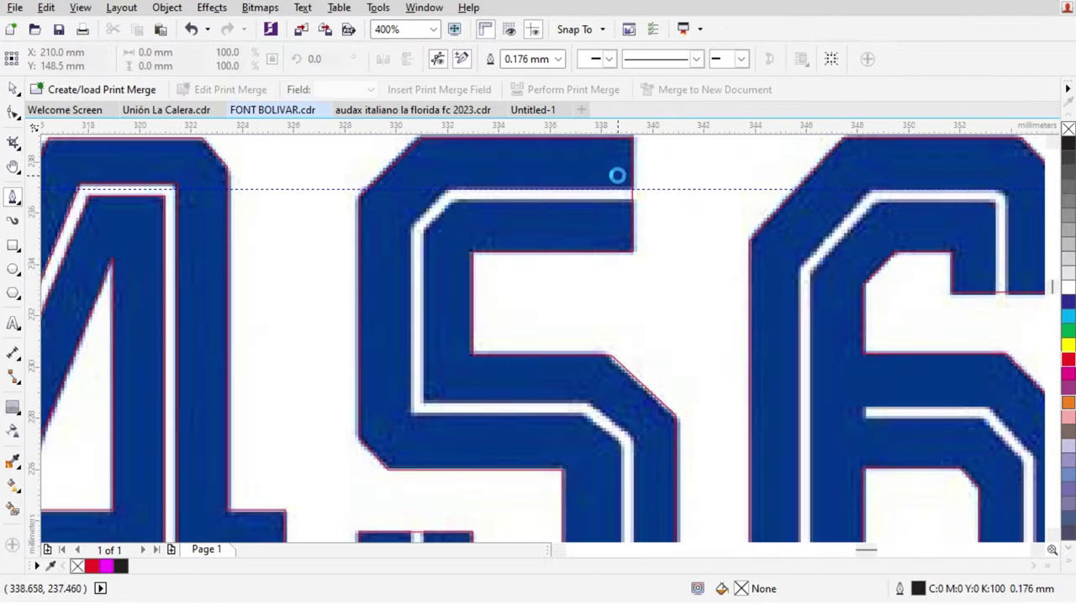